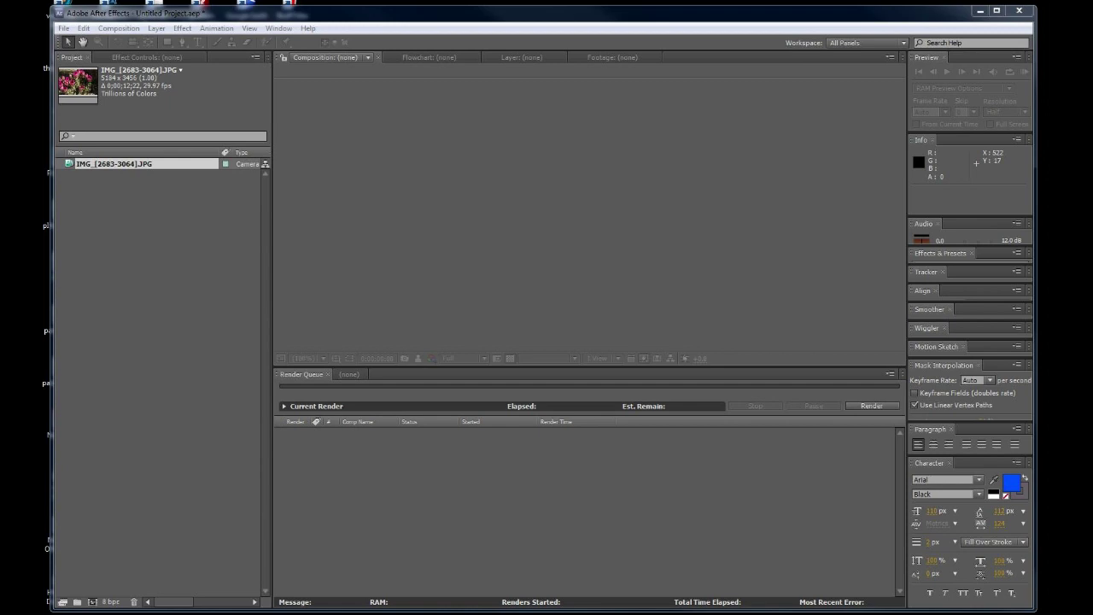
Step: Bring the Pond5 uploads window in front of the After Effects project
left_click_drag(1092, 41, 635, 31)
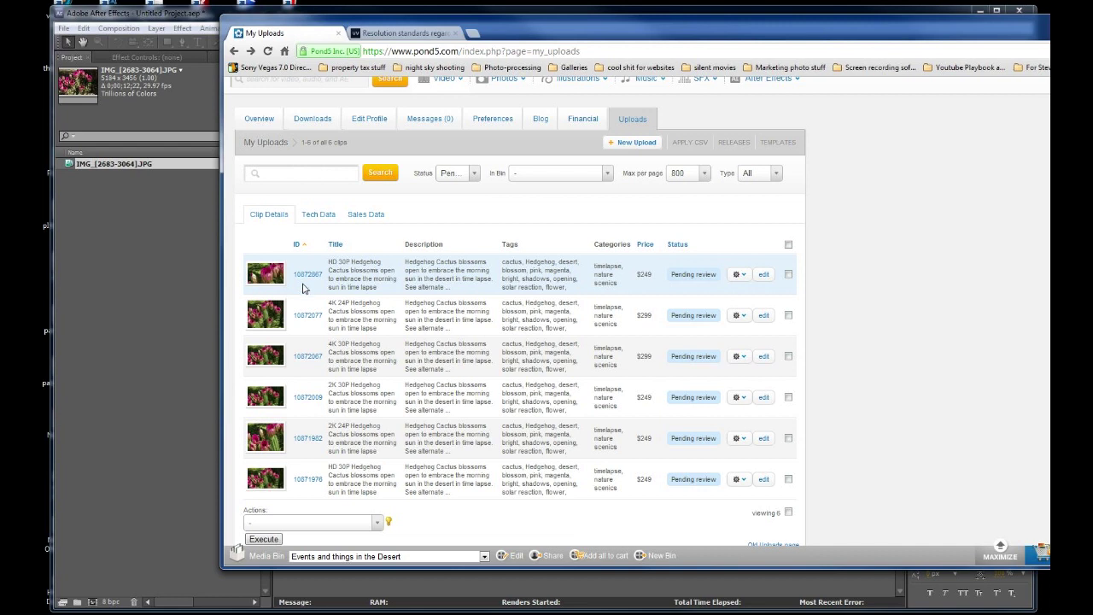
mouse_move(270, 284)
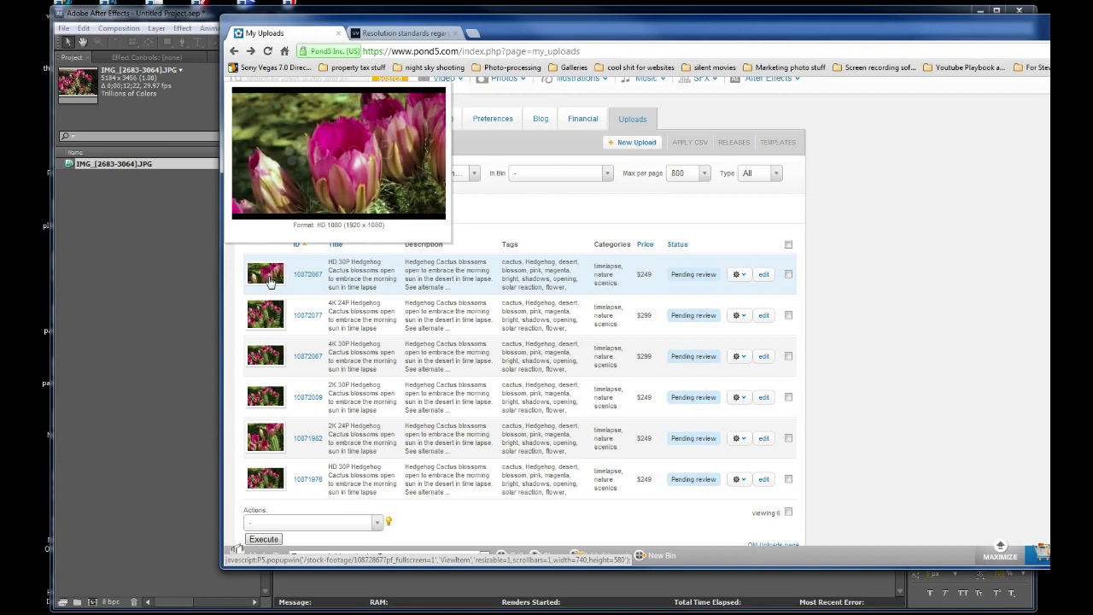
mouse_move(272, 485)
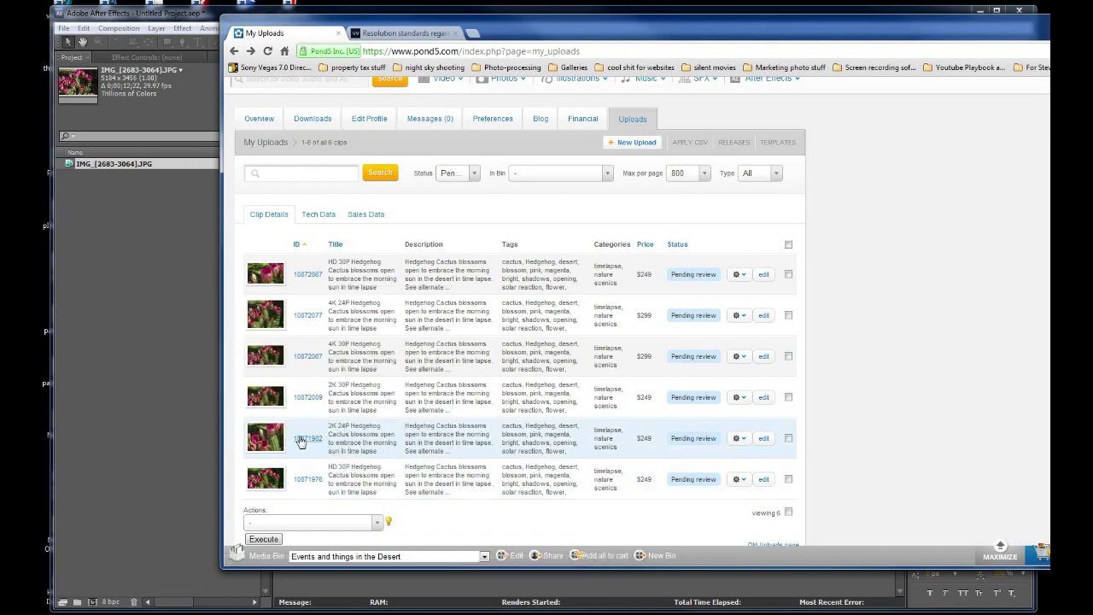
mouse_move(263, 439)
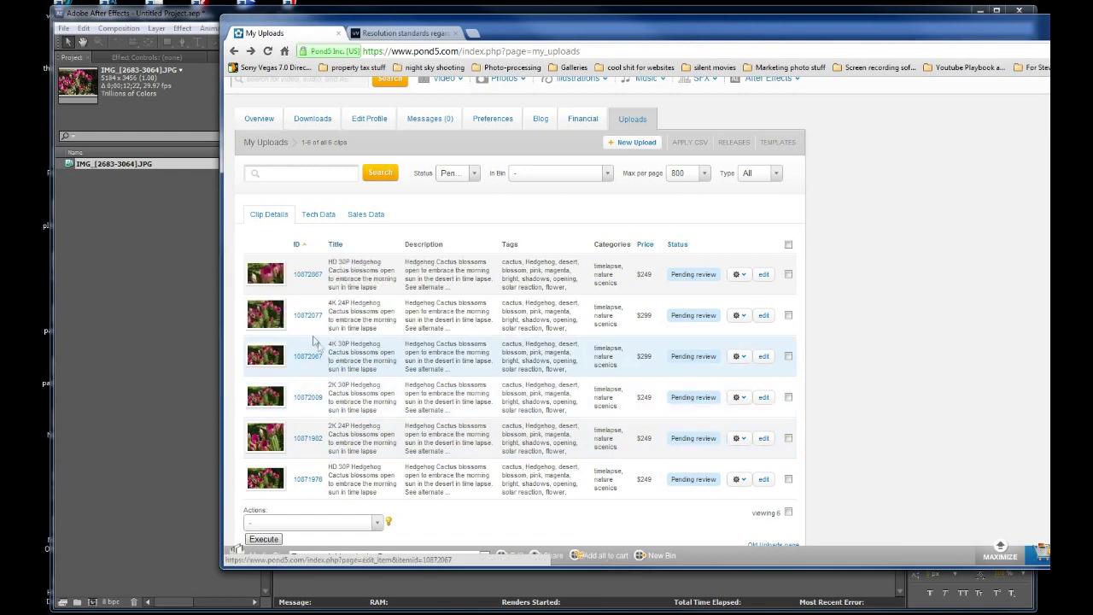
mouse_move(270, 319)
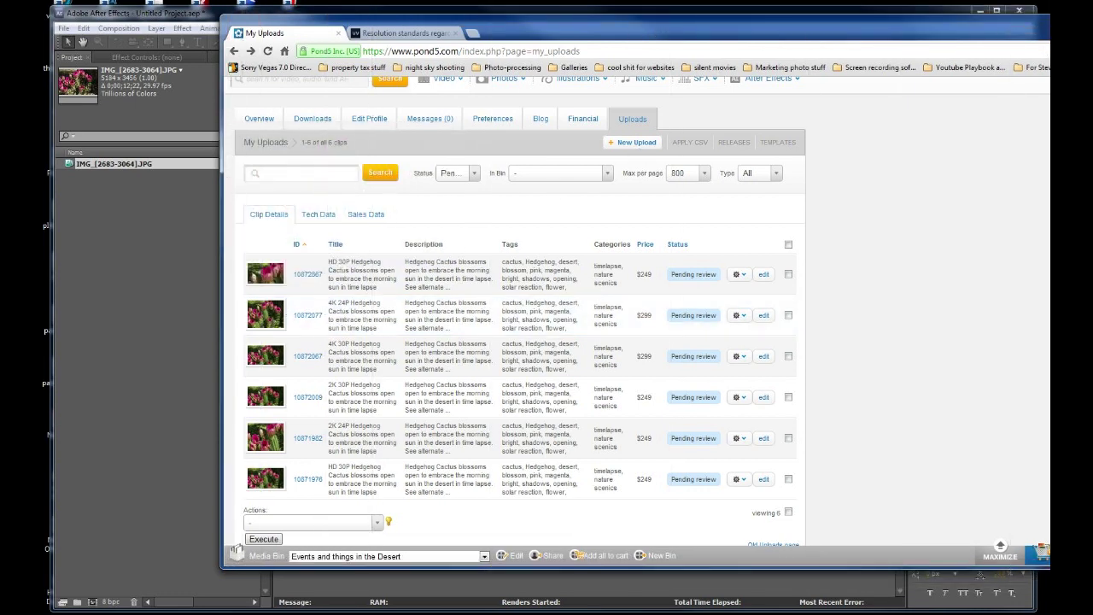
key("alt+Tab")
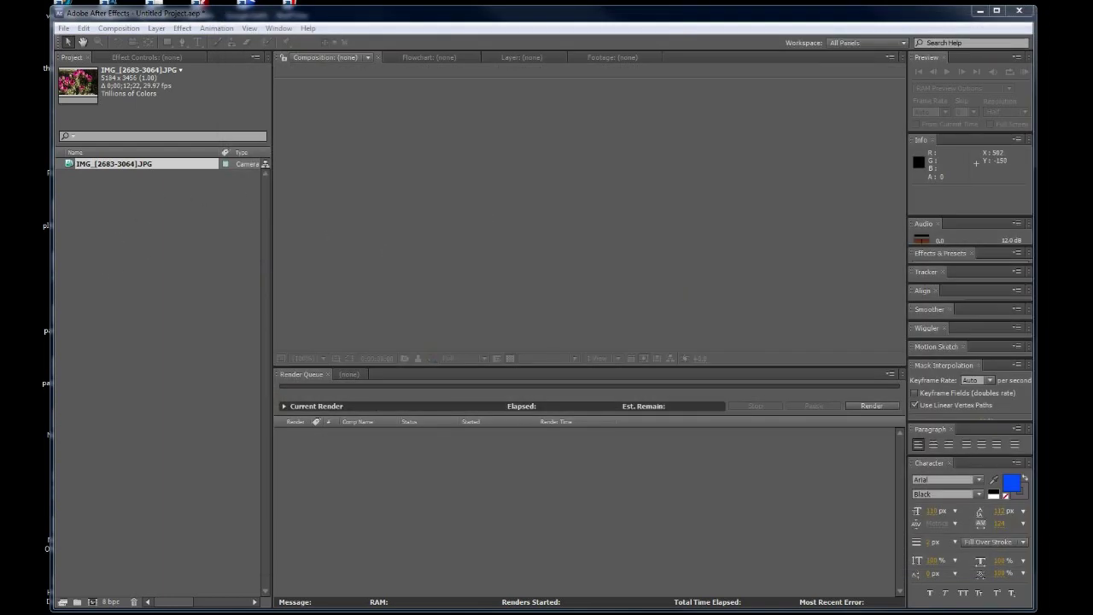
Step: Switch to the VaderVideo page in Chrome and scroll down to the Digital Cinema Formats tables
mouse_move(515, 19)
left_mouse_down()
mouse_move(649, 47)
mouse_move(515, 30)
left_mouse_up()
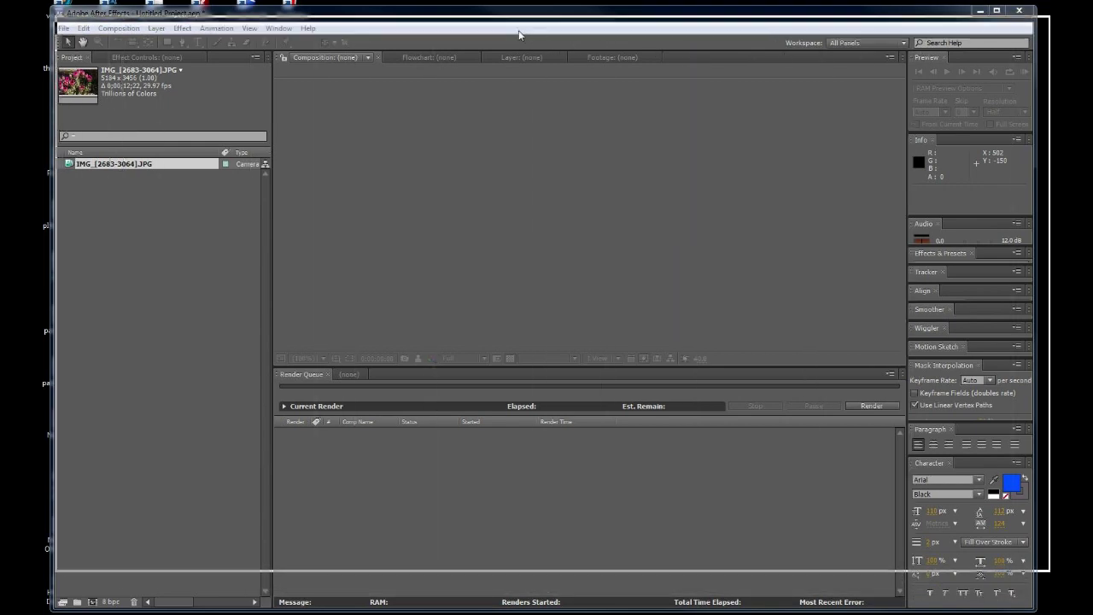
key("alt+Tab")
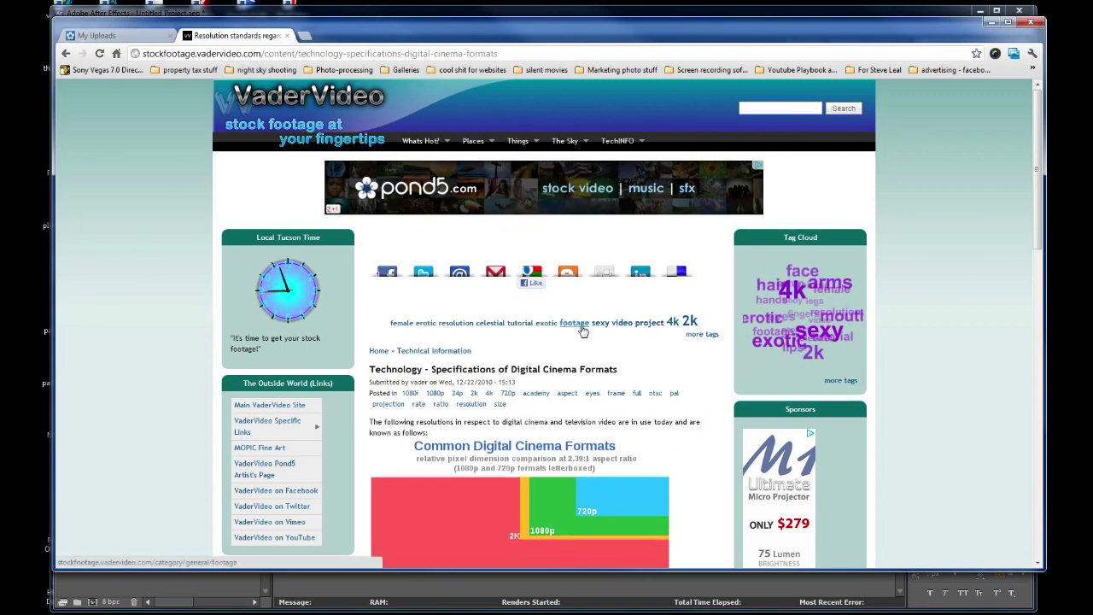
mouse_move(640, 149)
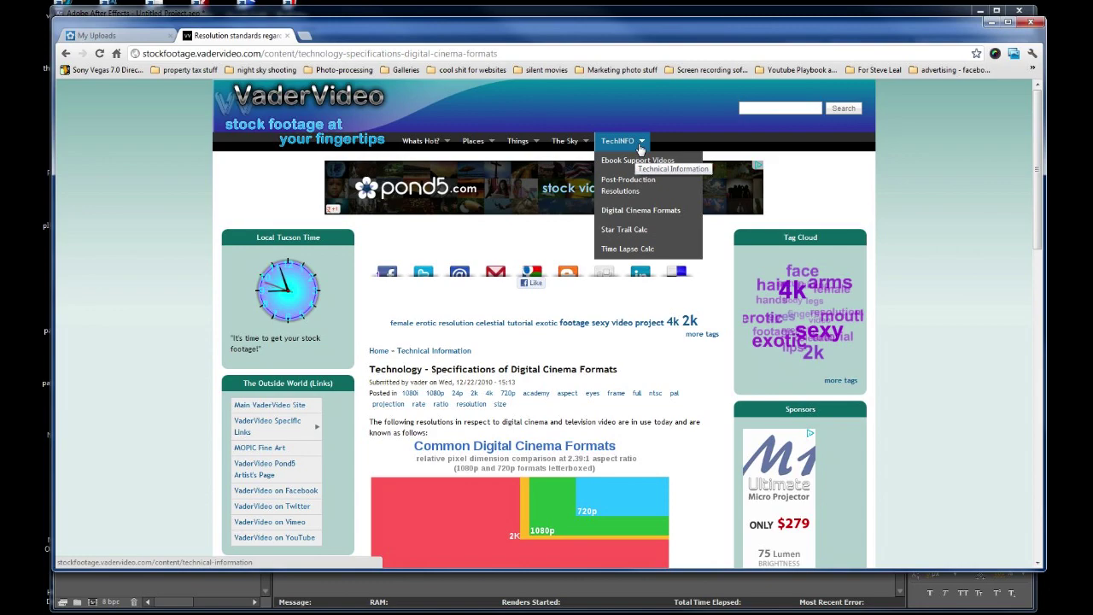
scroll(908, 294, "down", 3)
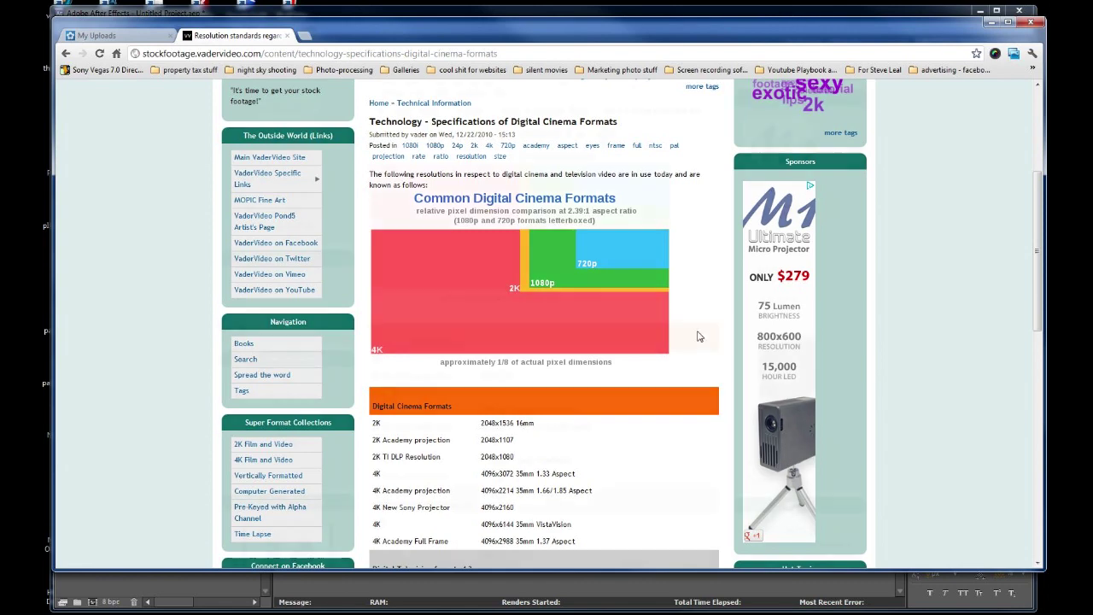
scroll(644, 240, "down", 1)
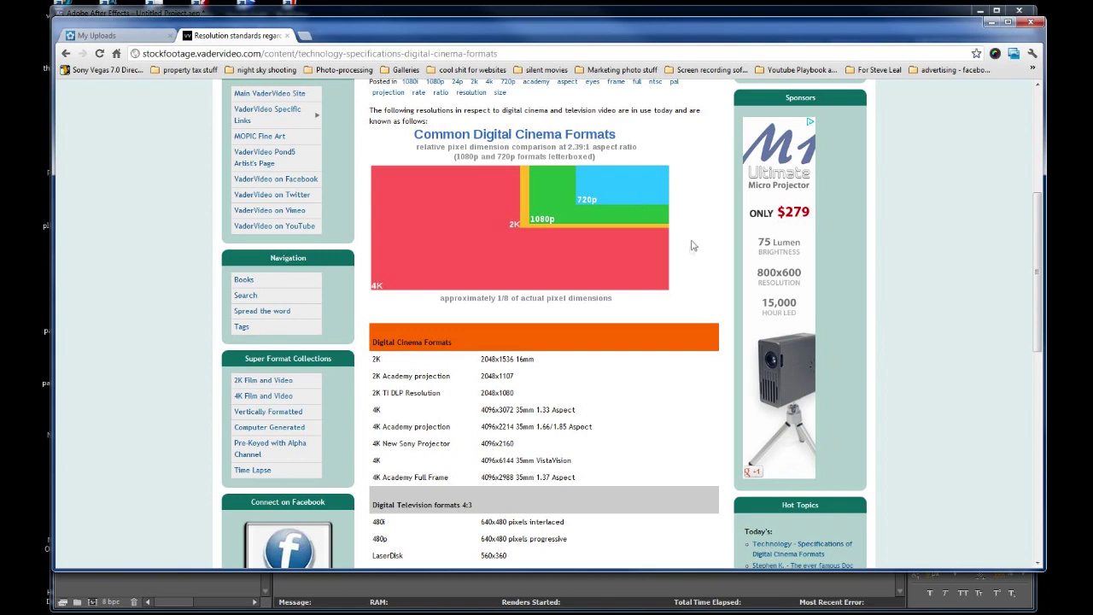
scroll(690, 256, "down", 2)
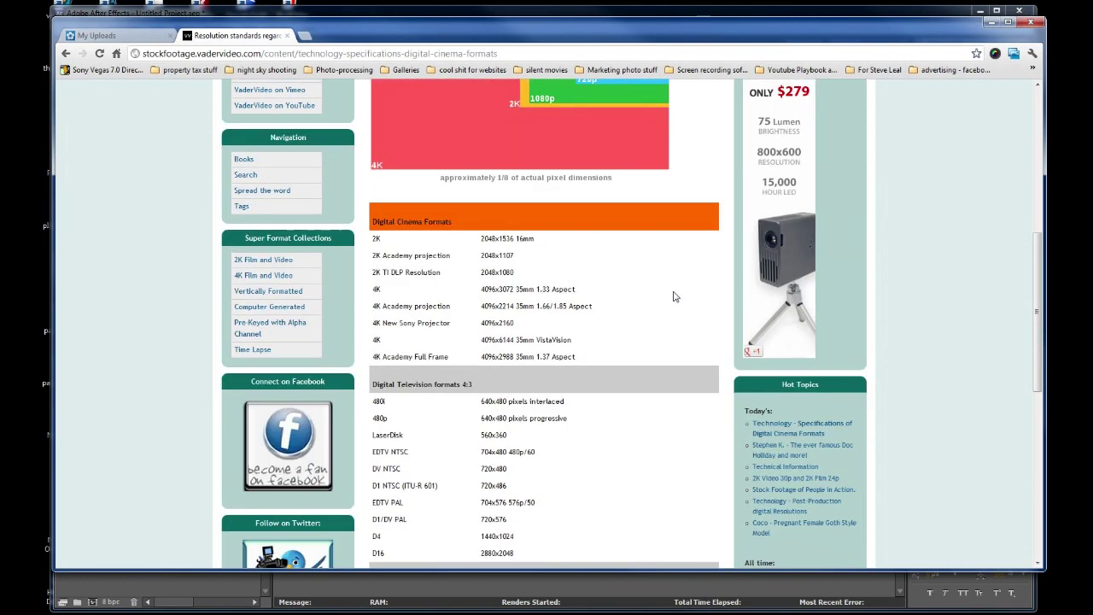
scroll(674, 296, "up", 1)
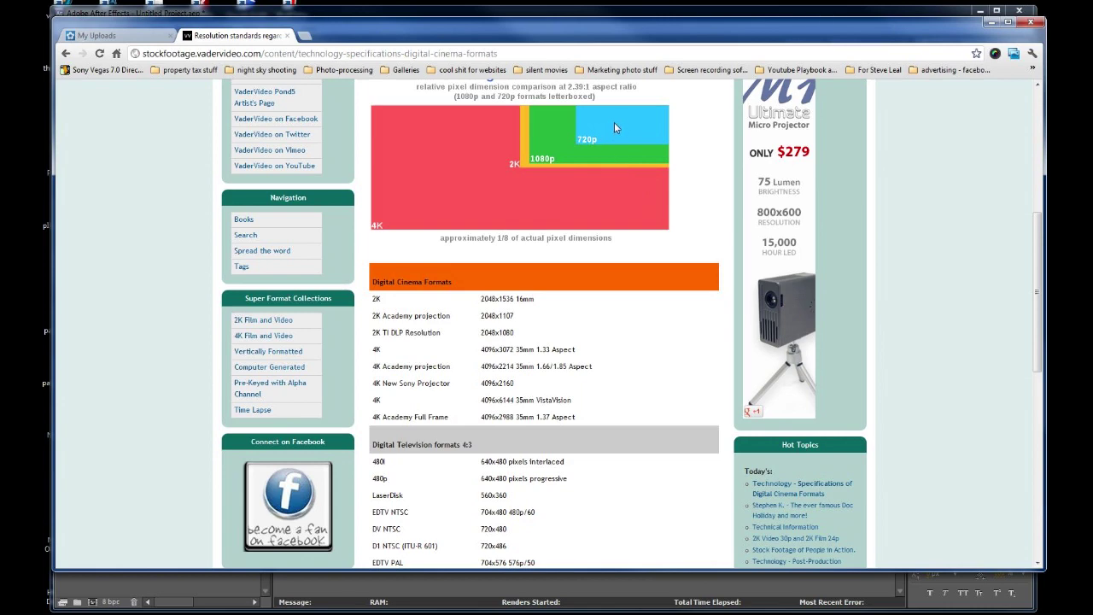
scroll(671, 352, "down", 1)
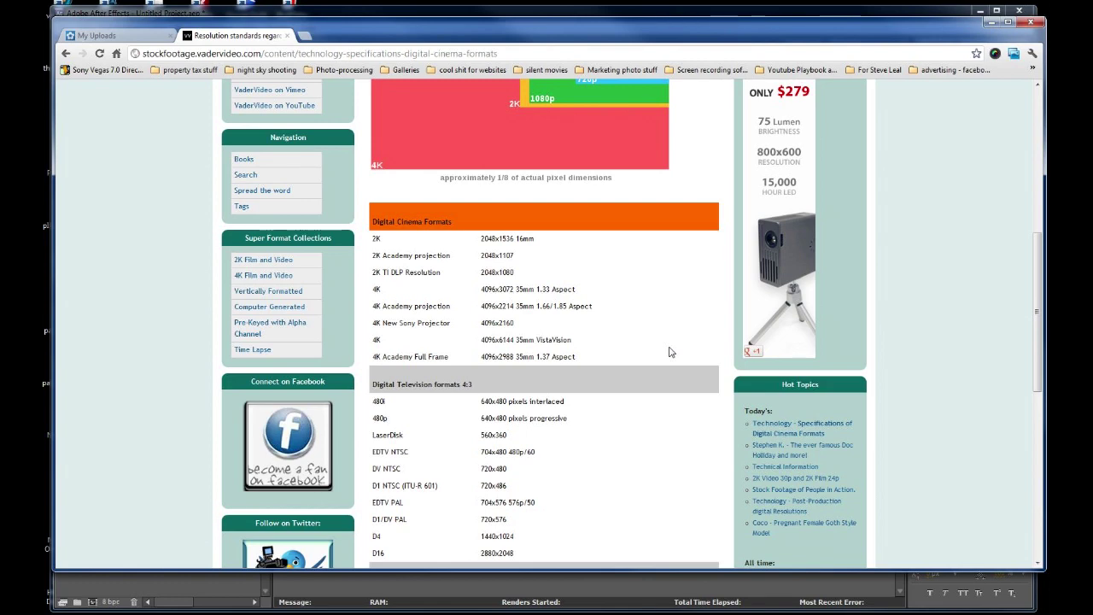
scroll(671, 352, "down", 1)
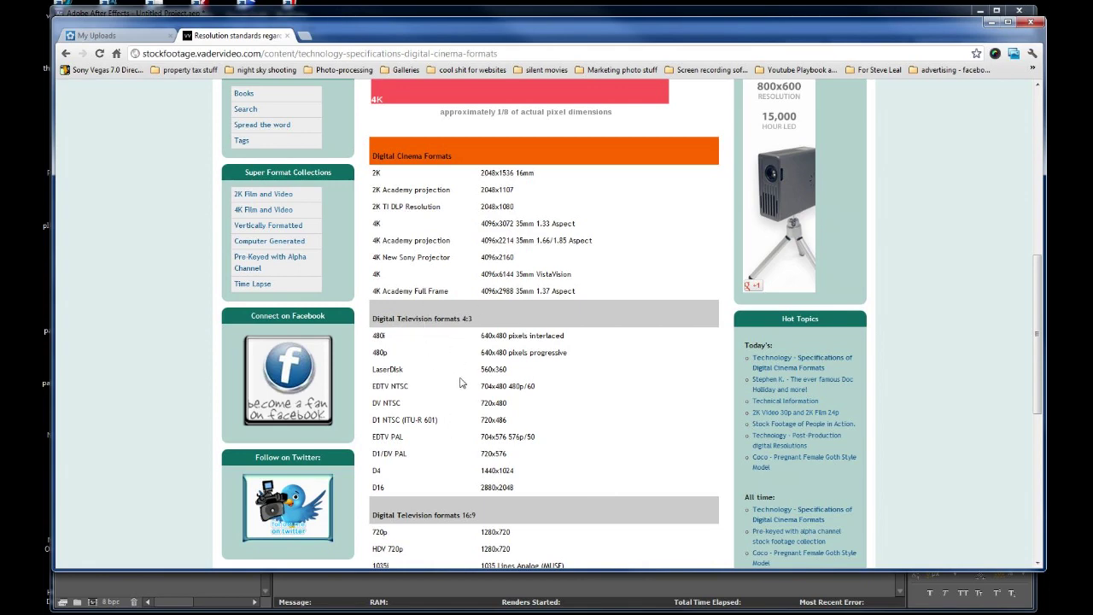
Step: Scroll through the 16:9 and 8:3 TV format resolution tables on the VaderVideo page
scroll(460, 383, "down", 1)
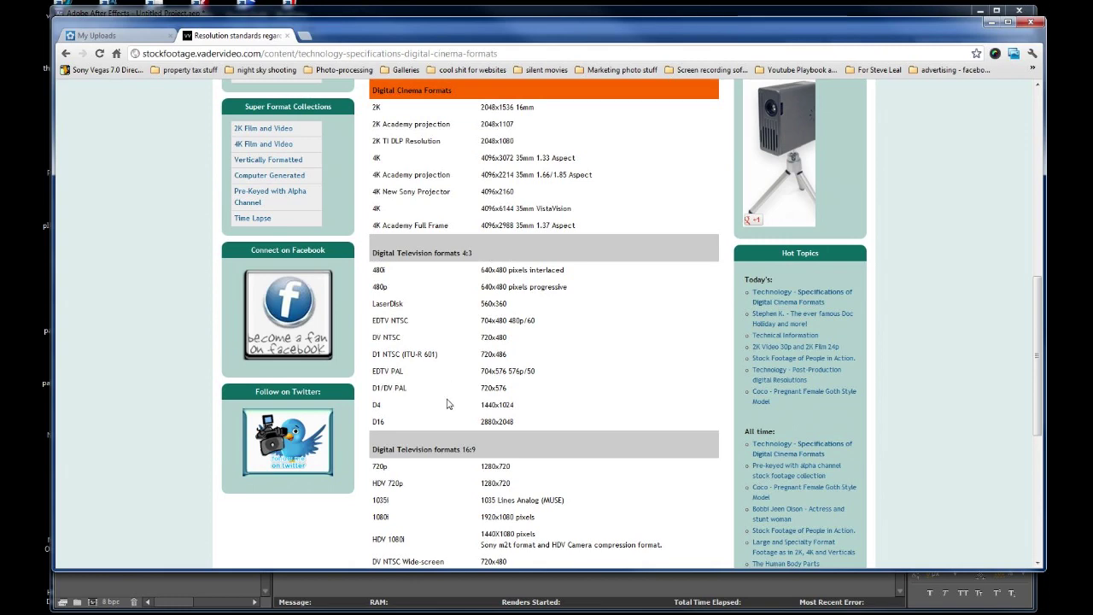
scroll(460, 461, "down", 2)
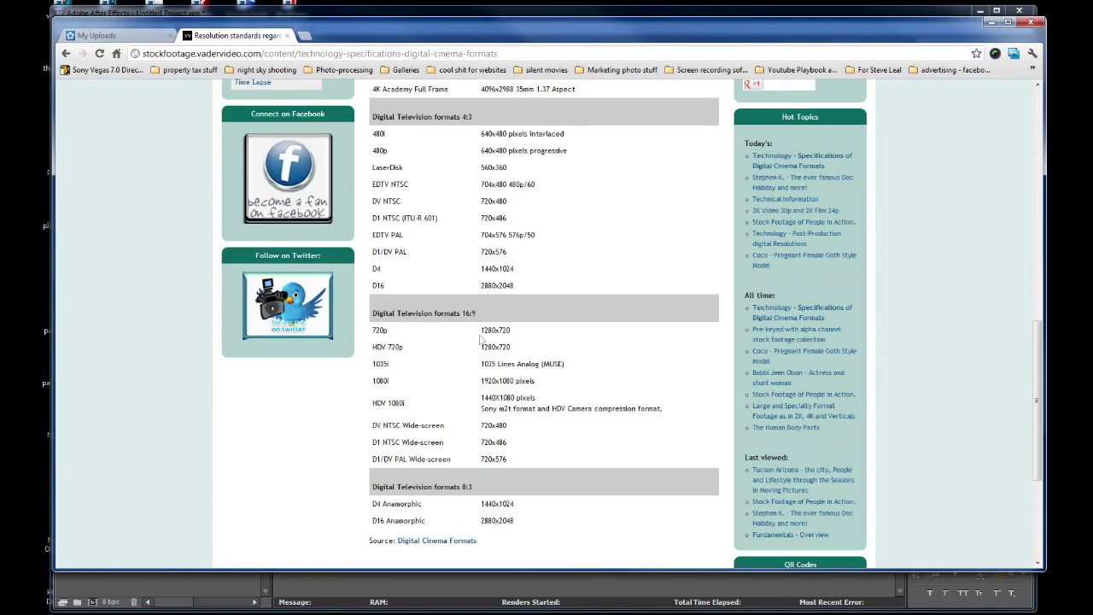
scroll(553, 356, "up", 5)
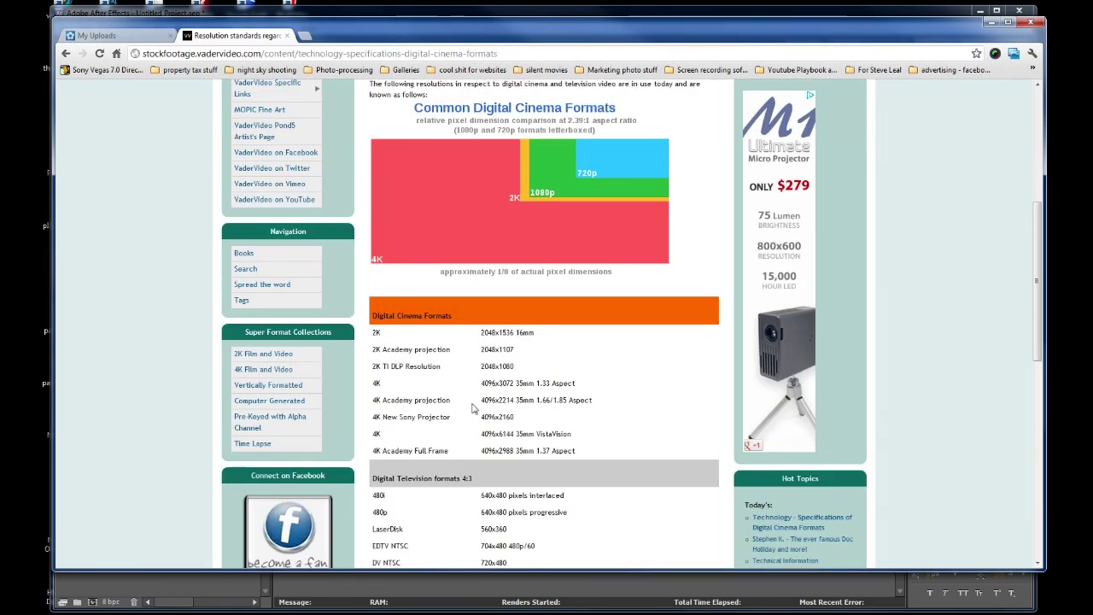
scroll(473, 407, "down", 4)
scroll(473, 407, "down", 1)
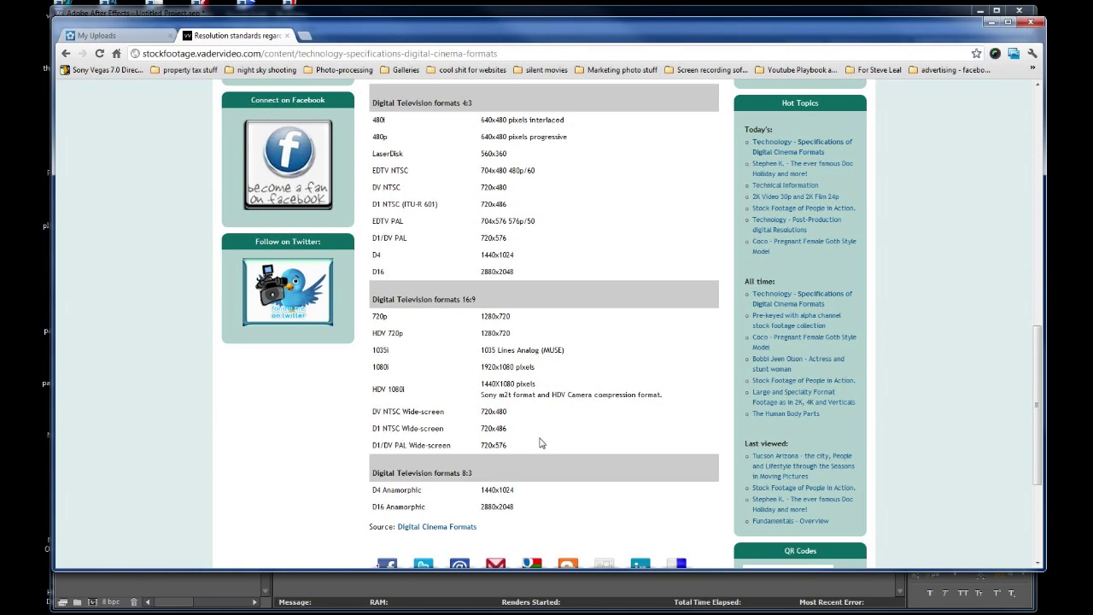
scroll(539, 444, "up", 3)
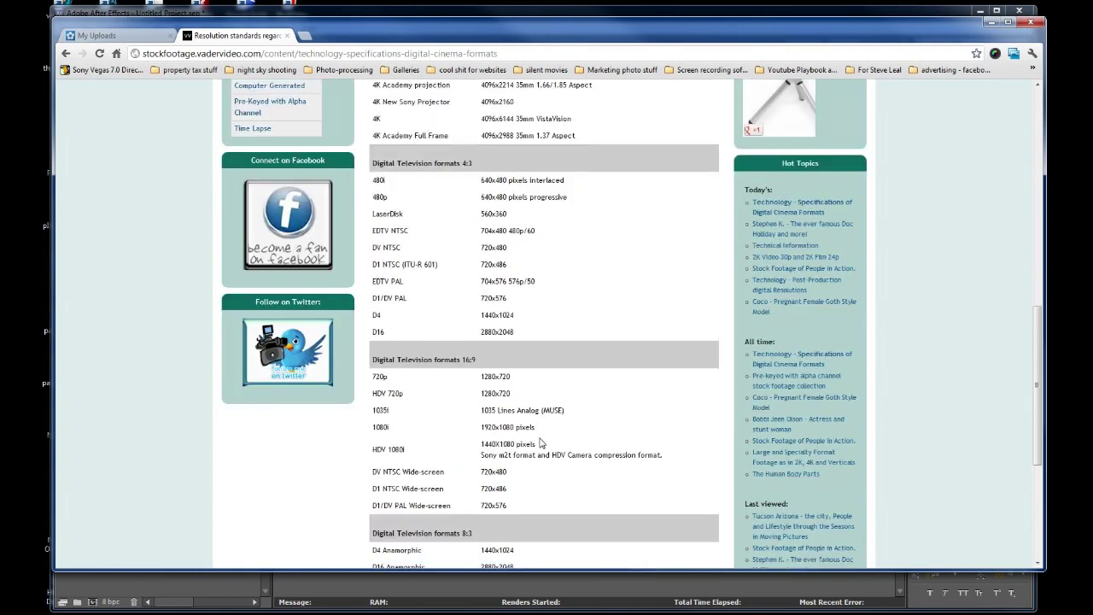
scroll(540, 443, "up", 1)
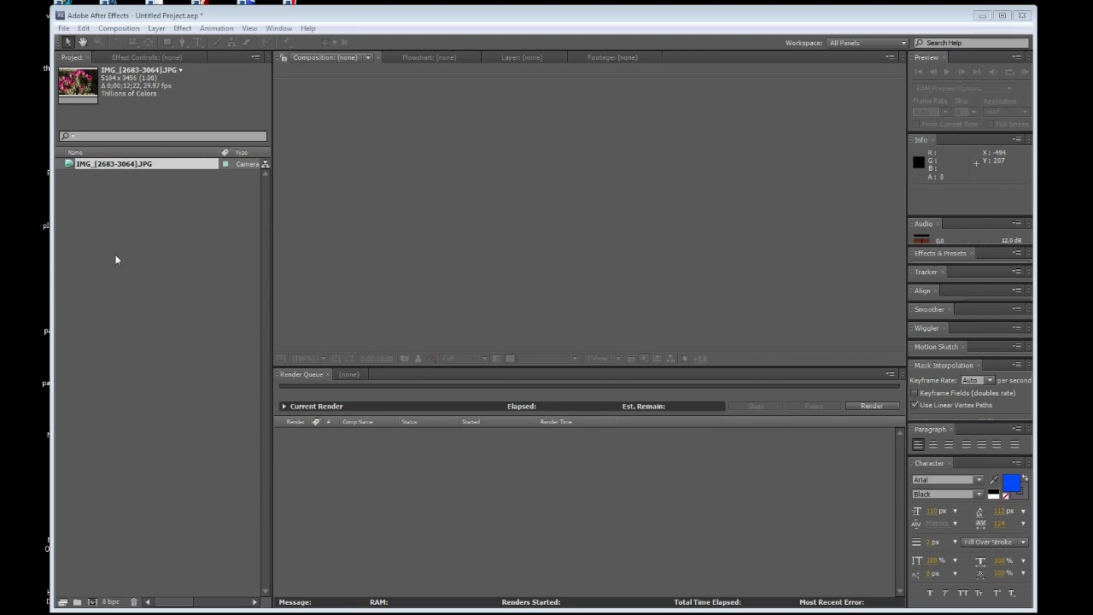
Step: Interpret the IMG_[2683-3064].JPG footage at an assumed 29.97 fps
right_click(115, 164)
mouse_move(150, 213)
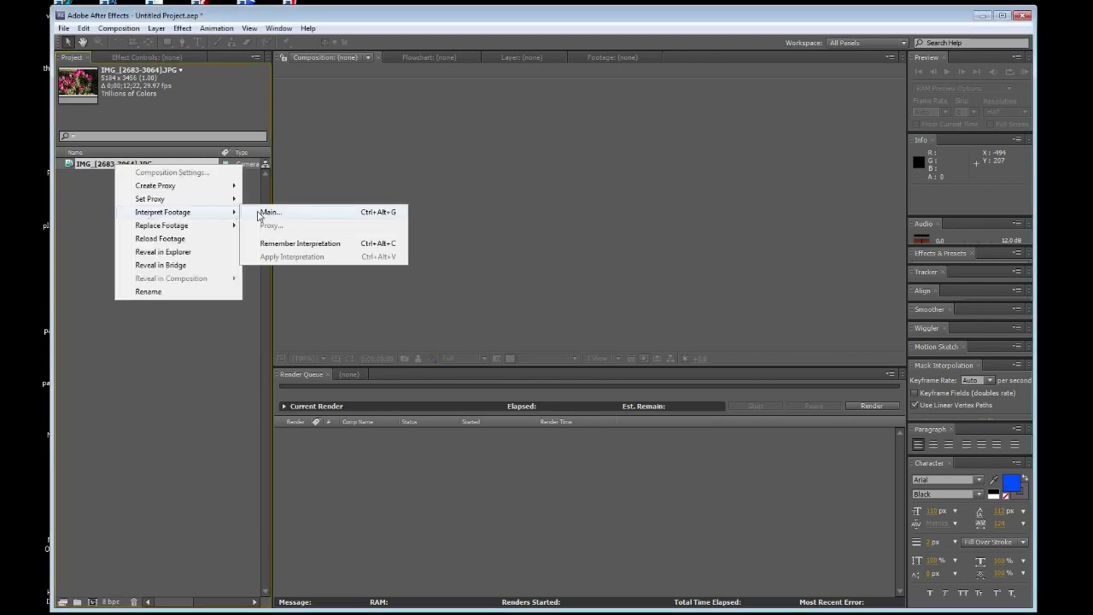
left_click(264, 212)
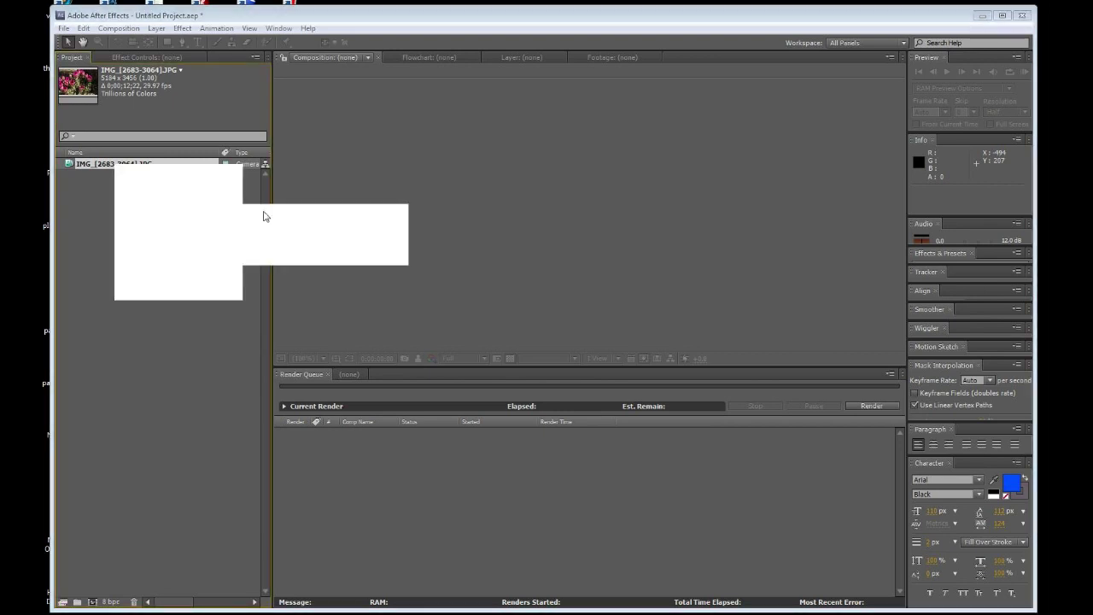
left_click(349, 232)
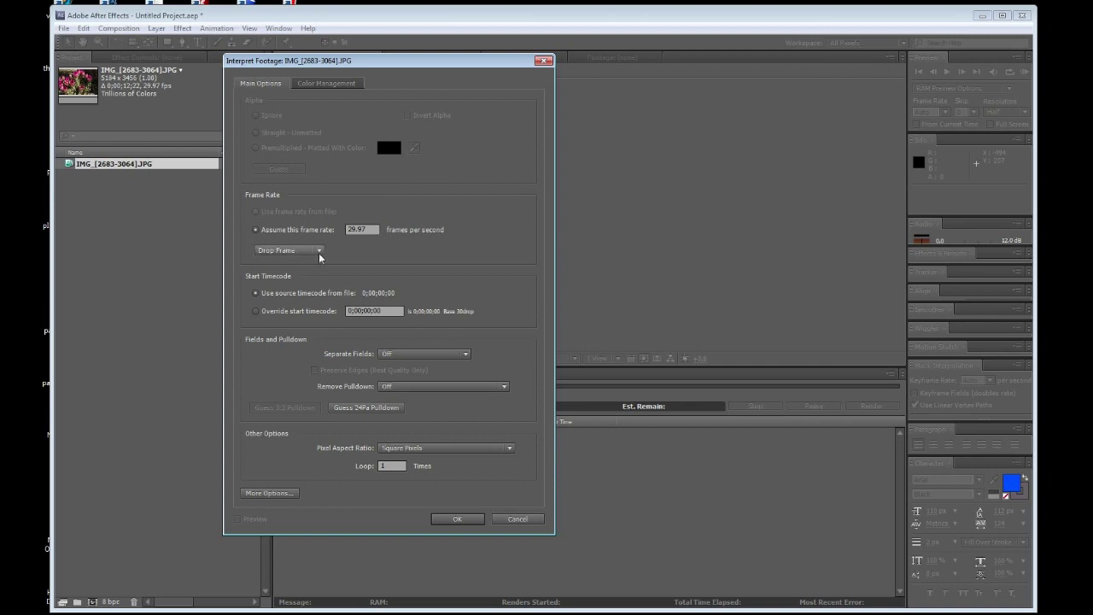
left_click(457, 518)
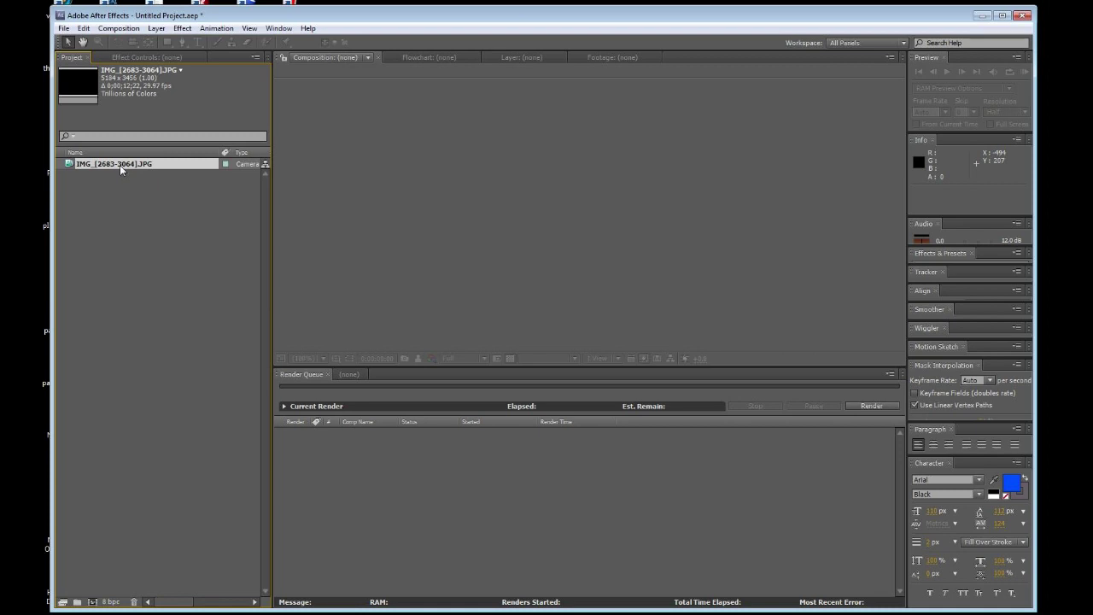
Step: Rename the footage 'Hedgehog - 29.97p' and make two duplicates of it
key("Return")
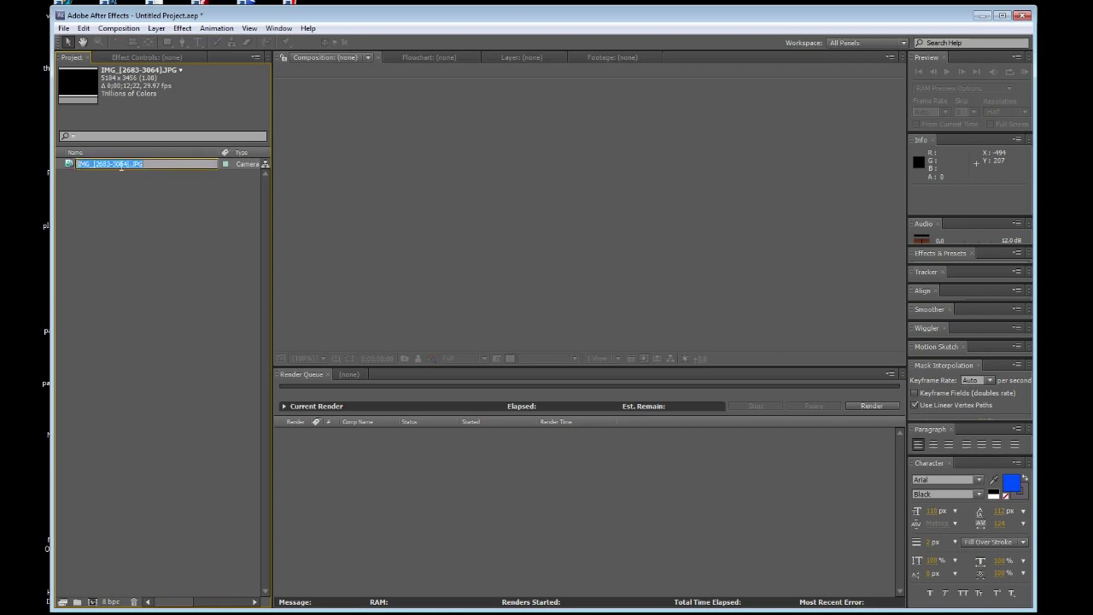
type("Hedgehog - 29.97p")
key("Return")
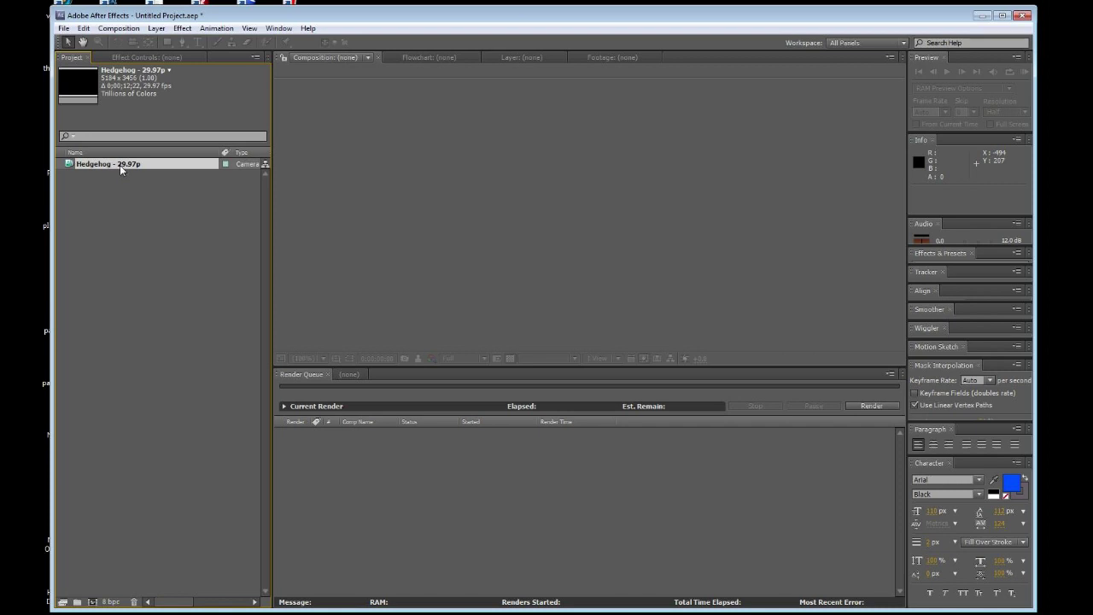
key("ctrl+d")
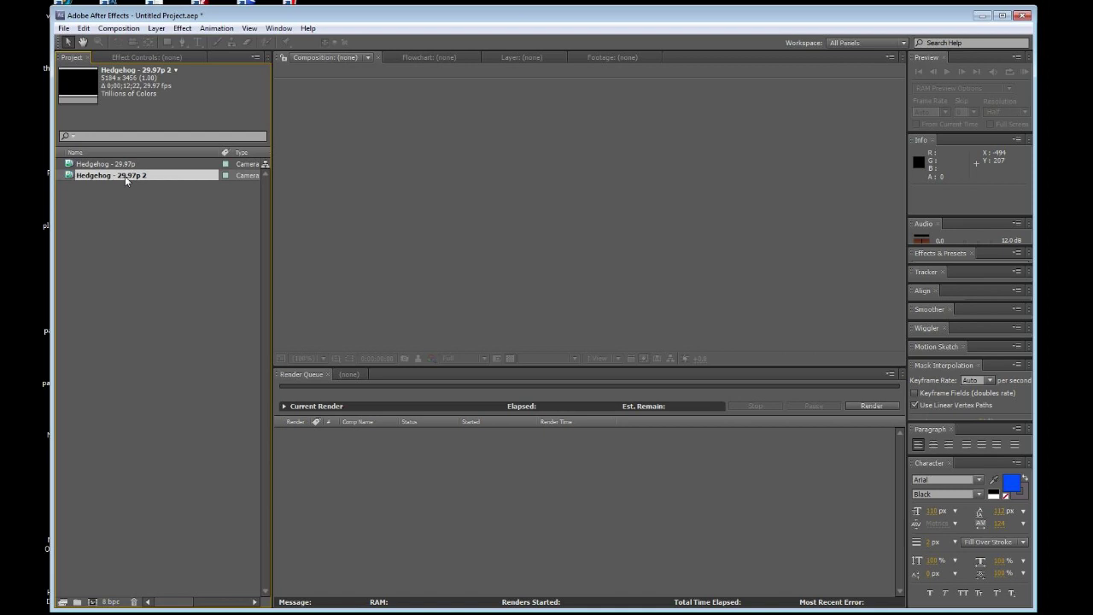
key("ctrl+d")
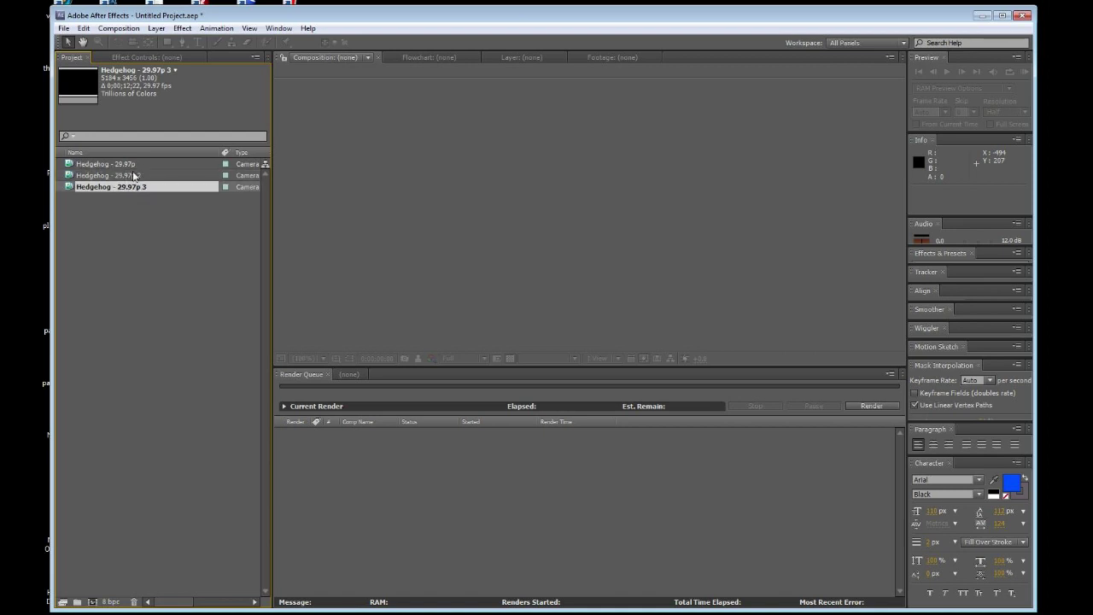
Step: Rename the second copy to 'Hedgehog - 25p'
left_click(135, 177)
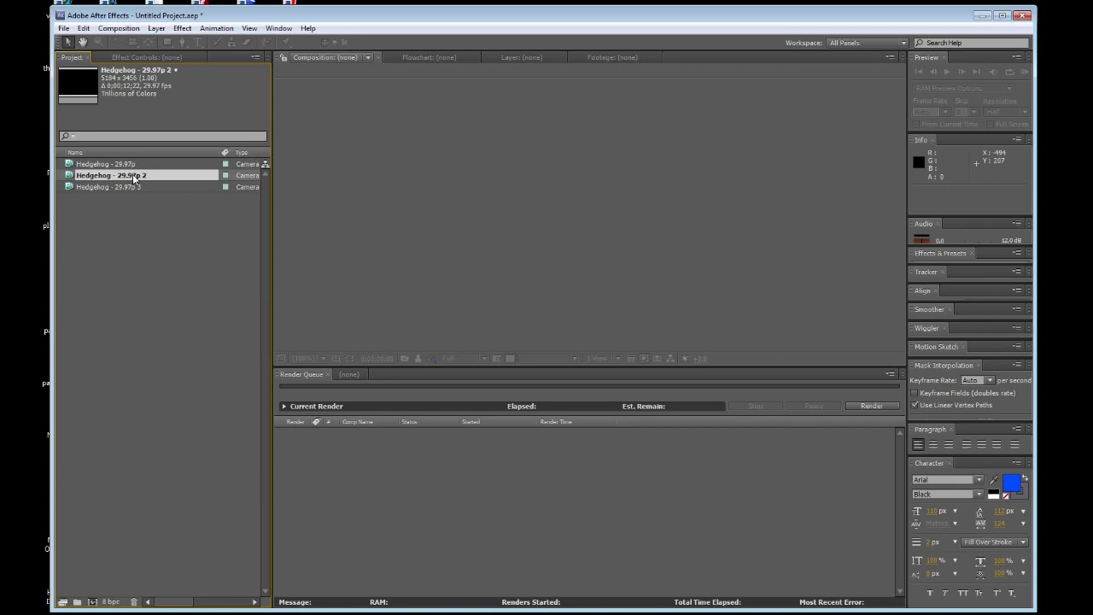
key("Return")
key("End")
key("BackSpace")
key("BackSpace")
key("BackSpace")
key("BackSpace")
key("BackSpace")
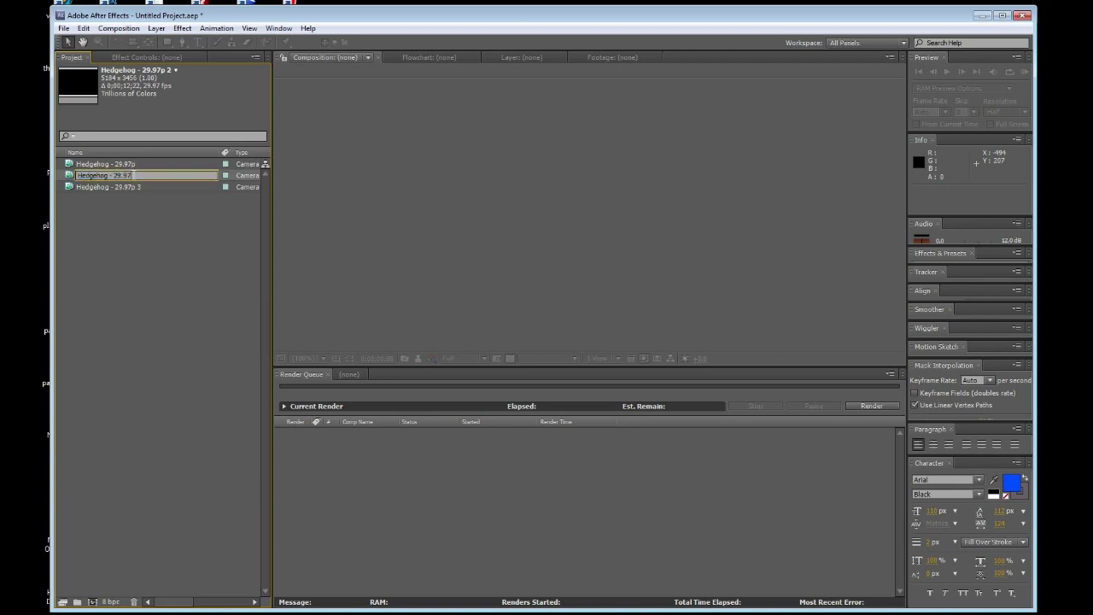
key("BackSpace")
key("BackSpace")
key("BackSpace")
type("25p")
key("Return")
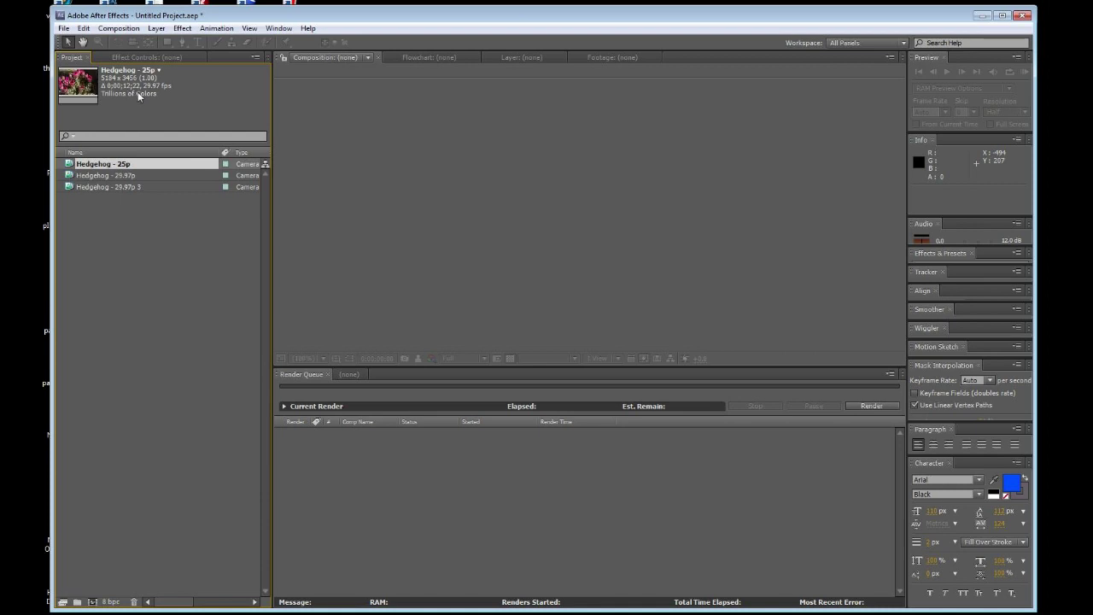
Step: Interpret the Hedgehog - 25p footage at 25 fps
right_click(151, 163)
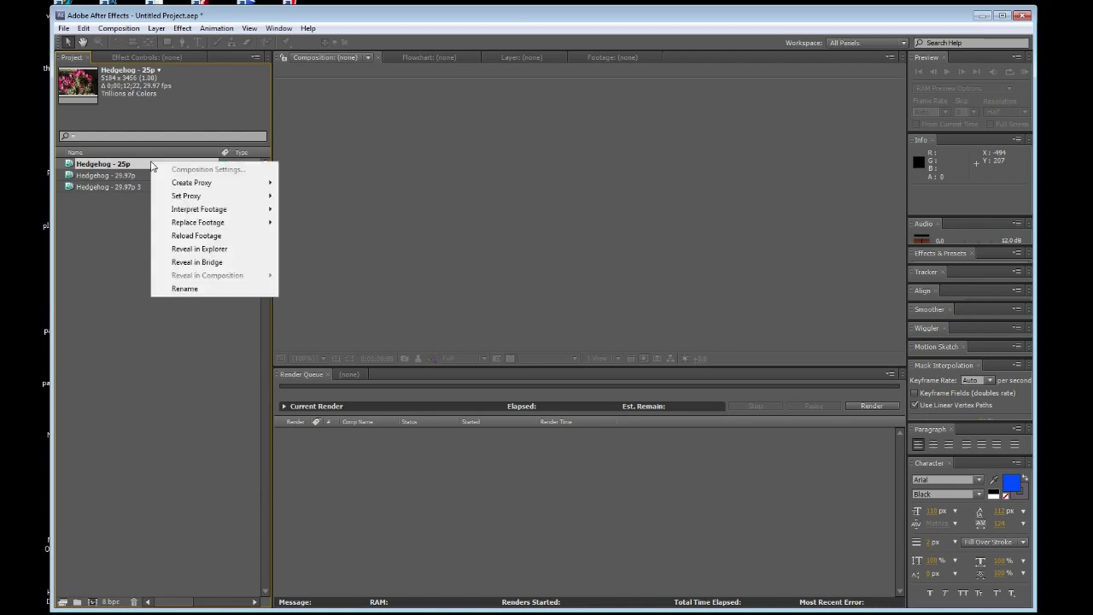
mouse_move(223, 210)
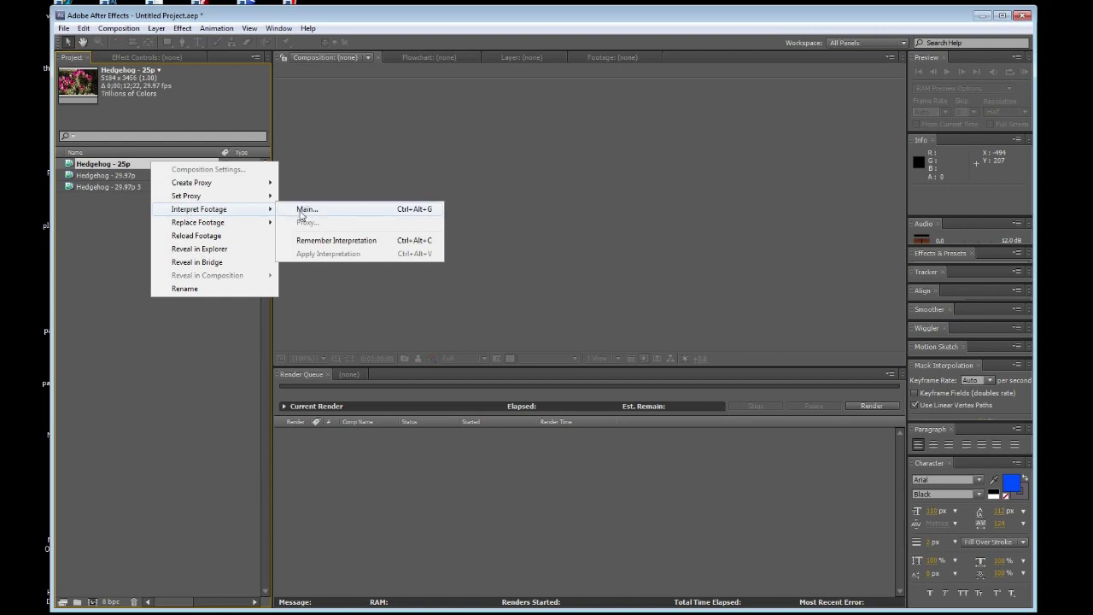
left_click(301, 212)
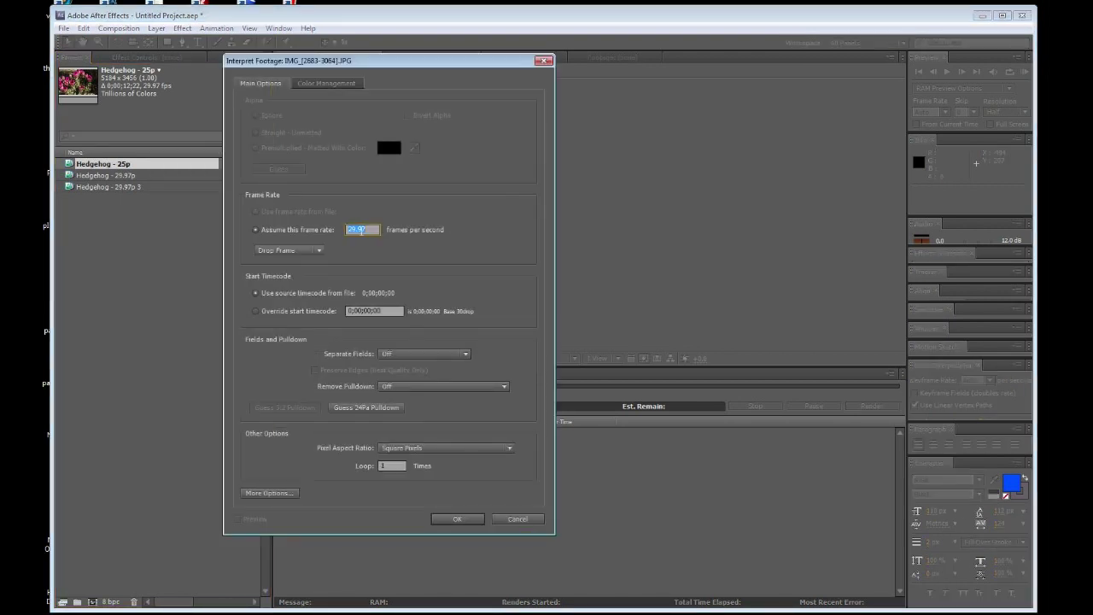
type("25")
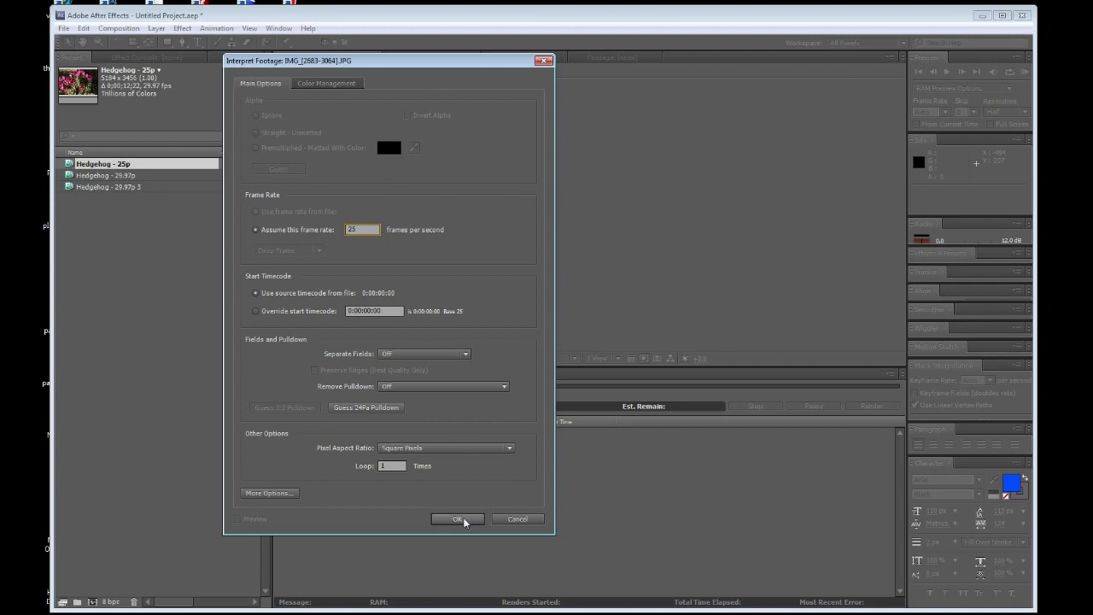
left_click(462, 518)
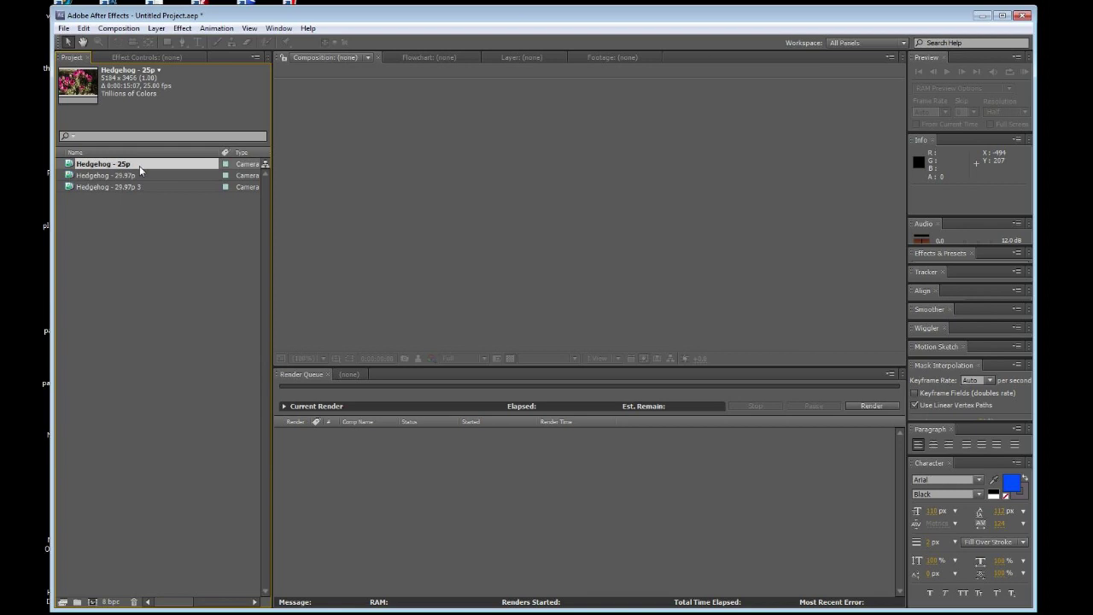
Step: Start renaming the third copy, Hedgehog - 29.97p 3, deleting the end of its name
left_click(138, 187)
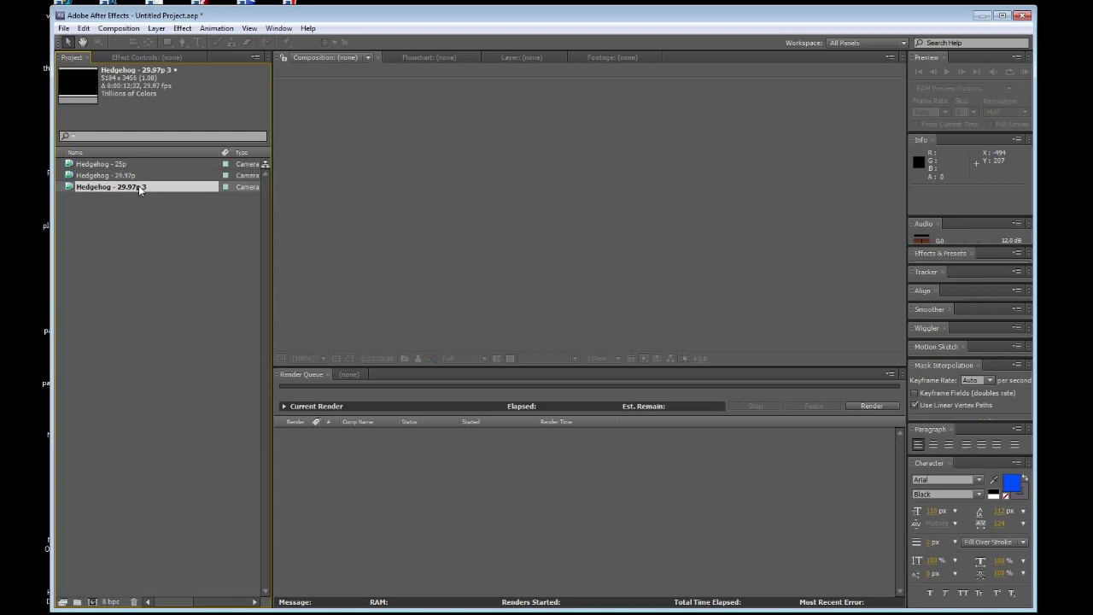
key("Return")
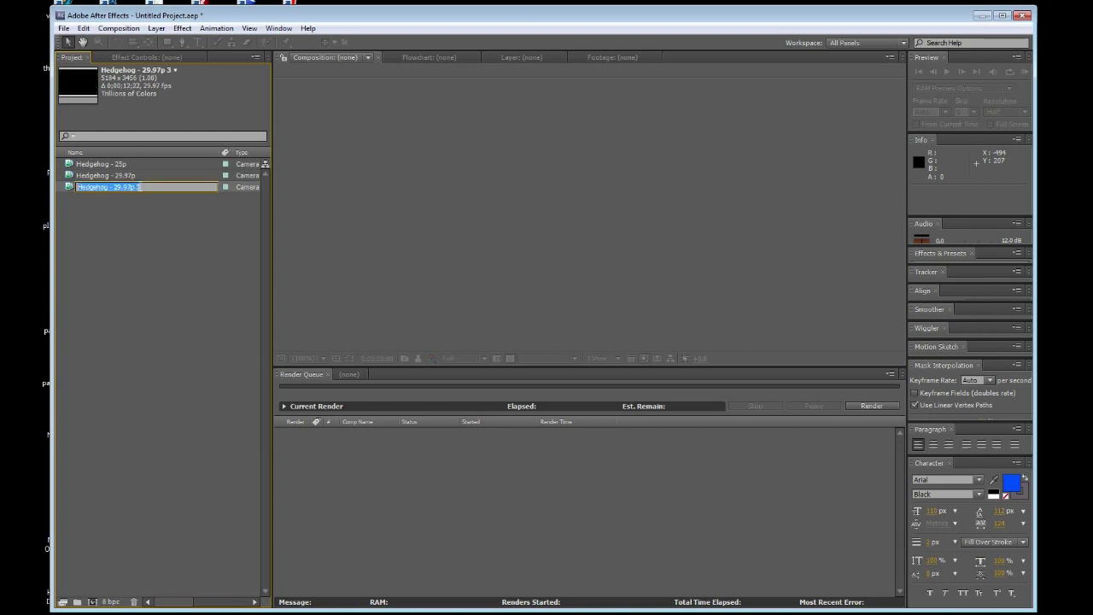
left_click(140, 186)
key("BackSpace")
key("BackSpace")
key("BackSpace")
key("BackSpace")
key("BackSpace")
key("BackSpace")
key("BackSpace")
key("BackSpace")
Step: Name the third copy 'Hedgehog - 24' and interpret it at 24 fps
type("24")
key("Return")
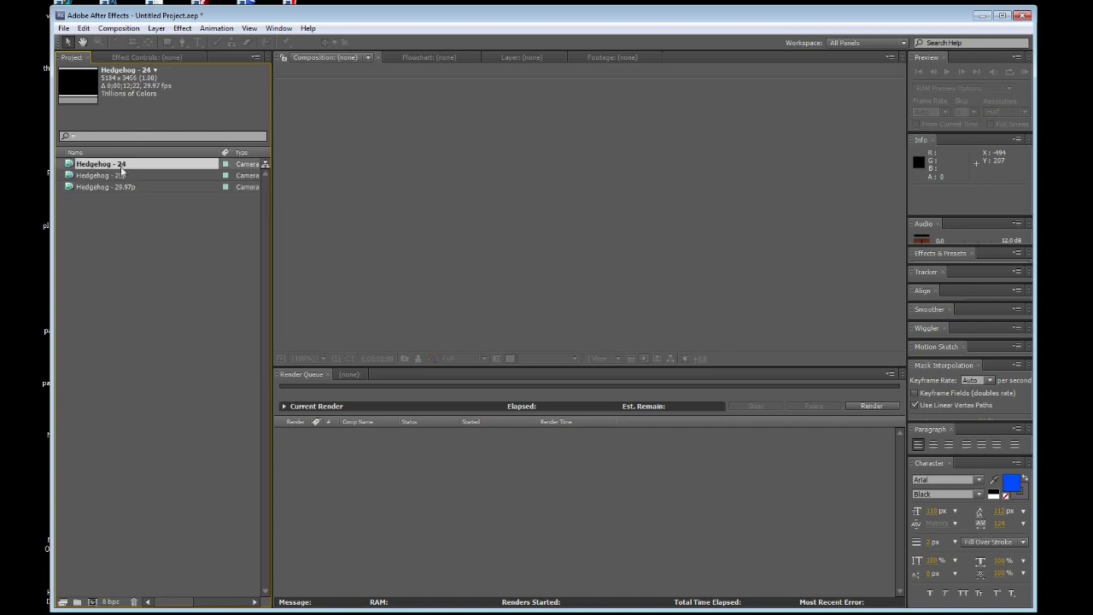
right_click(121, 168)
mouse_move(177, 217)
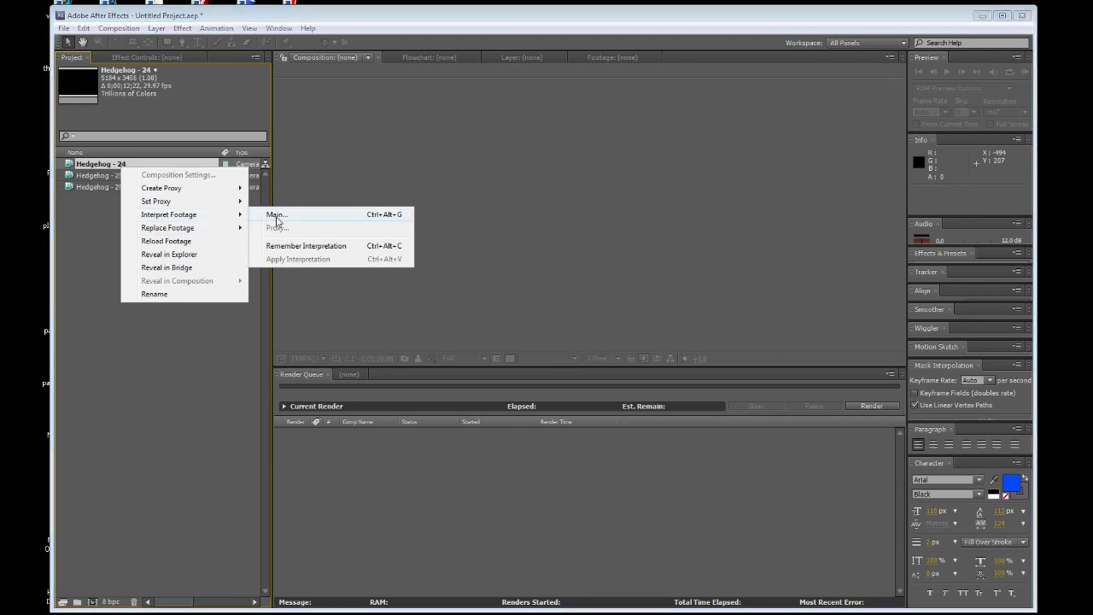
left_click(276, 220)
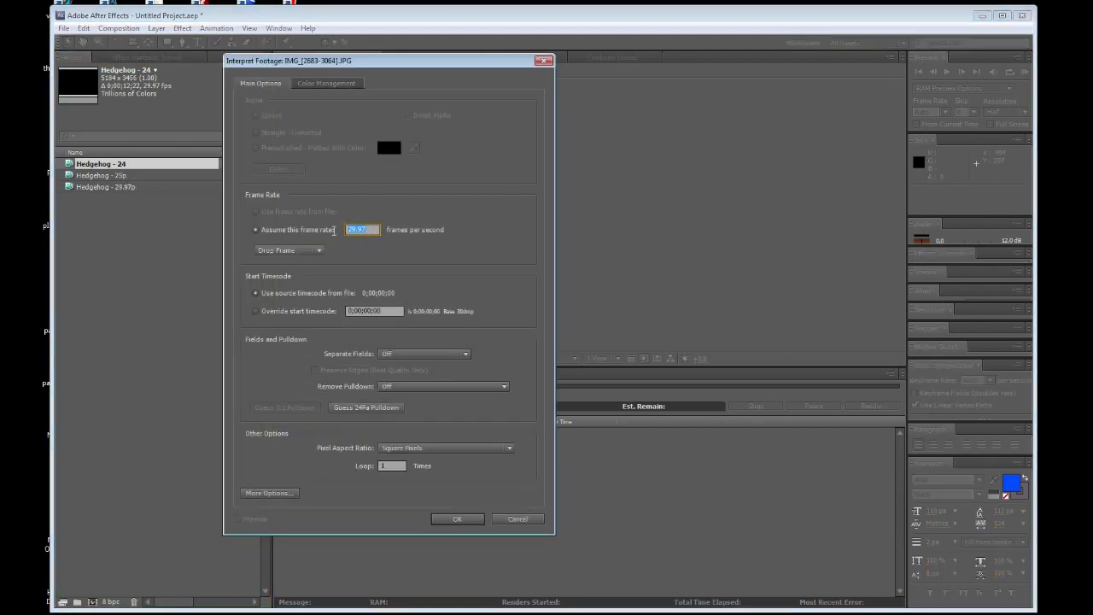
type("24")
left_click(457, 519)
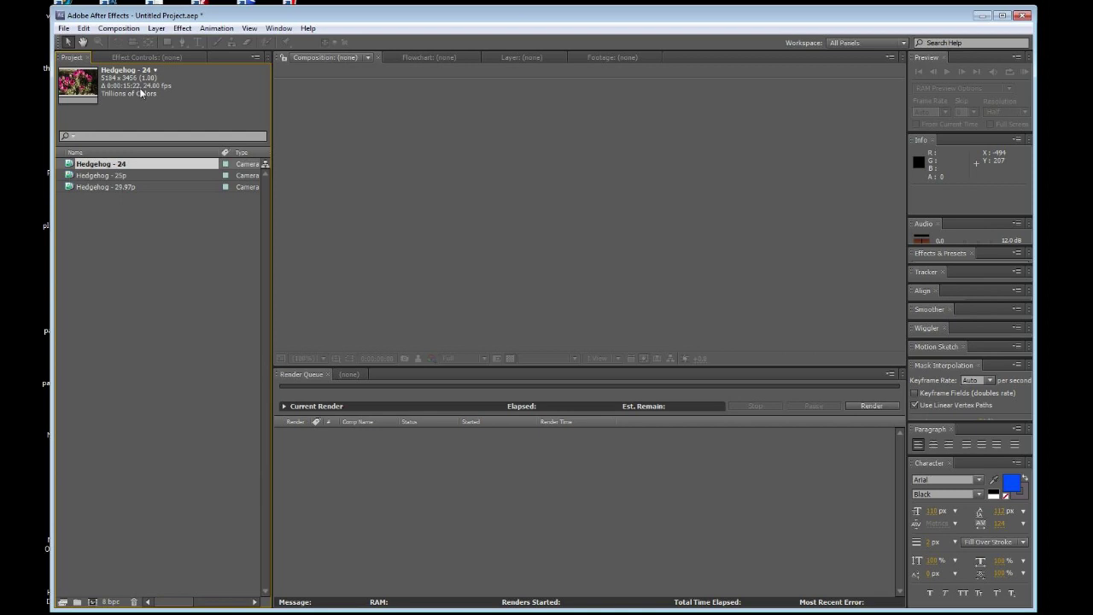
Step: Create the IMG composition from Hedgehog - 29.97p and preview its last and first frames
left_click(121, 187)
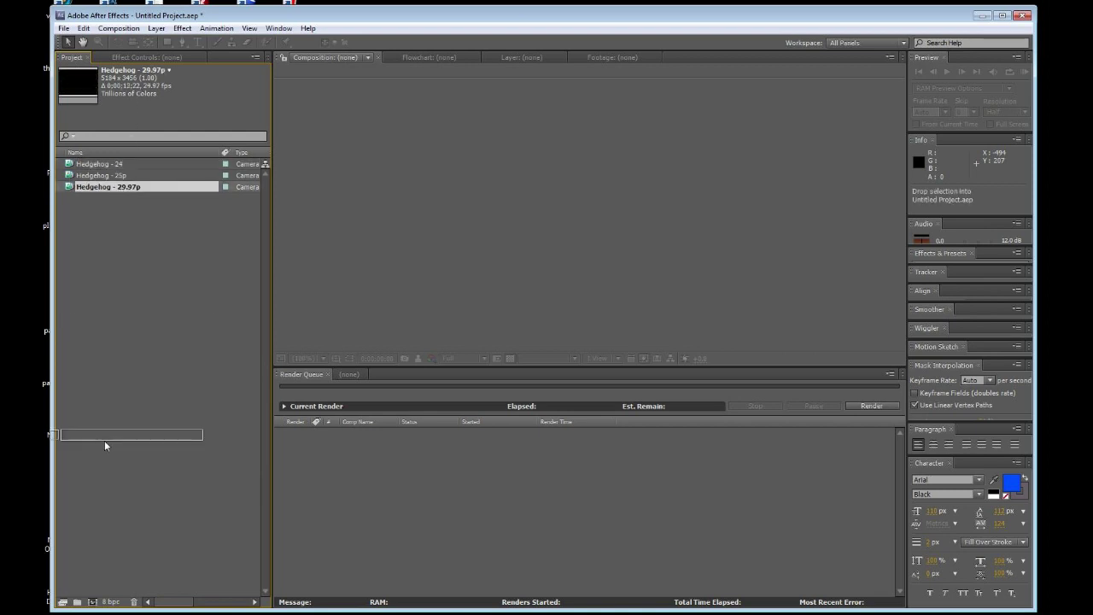
left_click(94, 603)
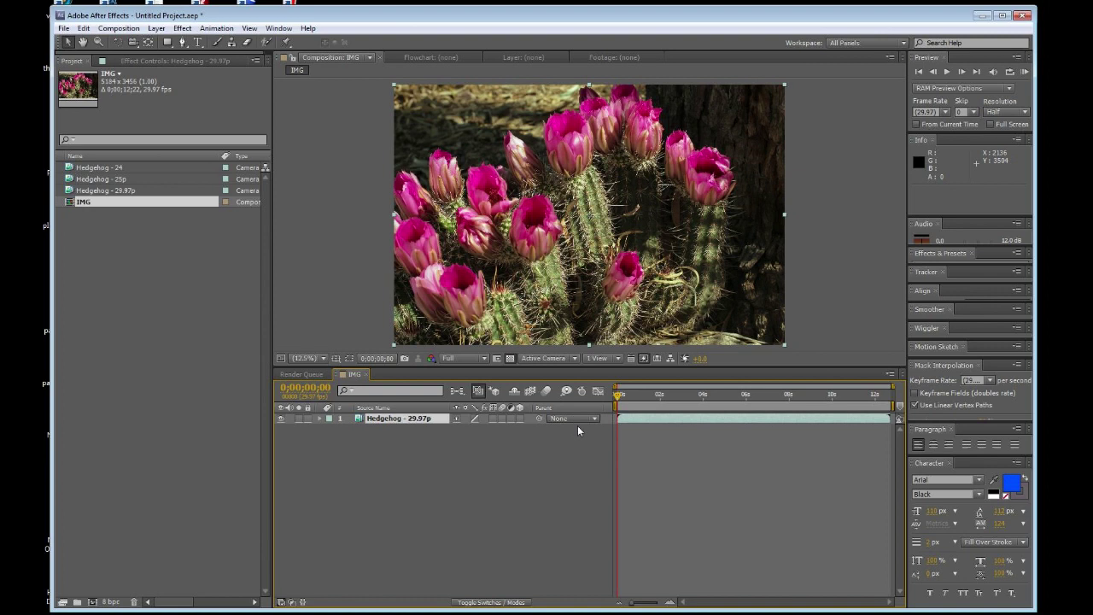
left_click(891, 399)
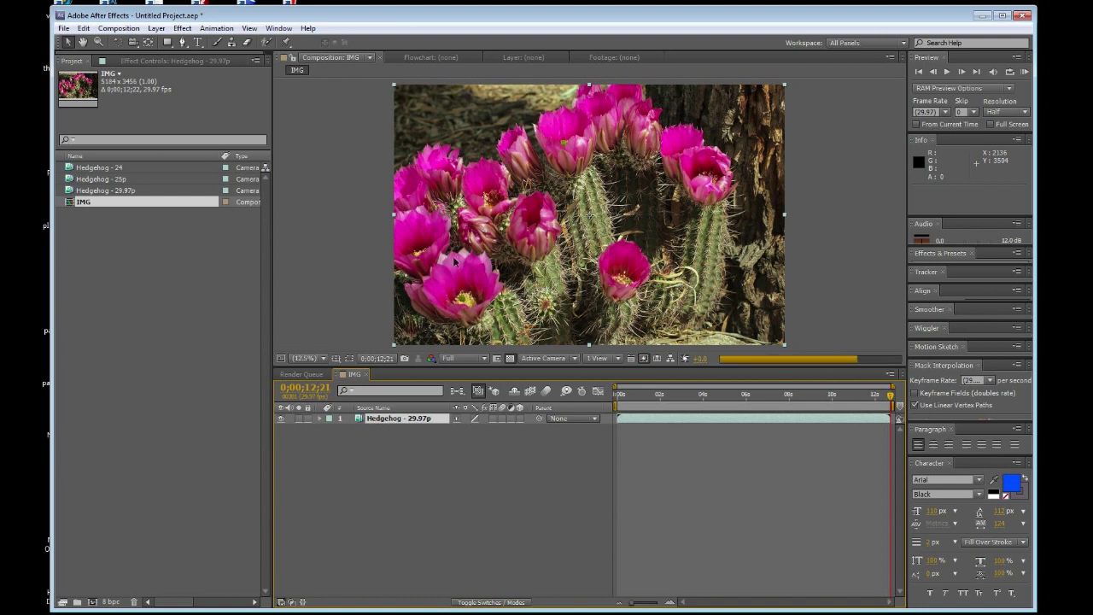
left_click(619, 402)
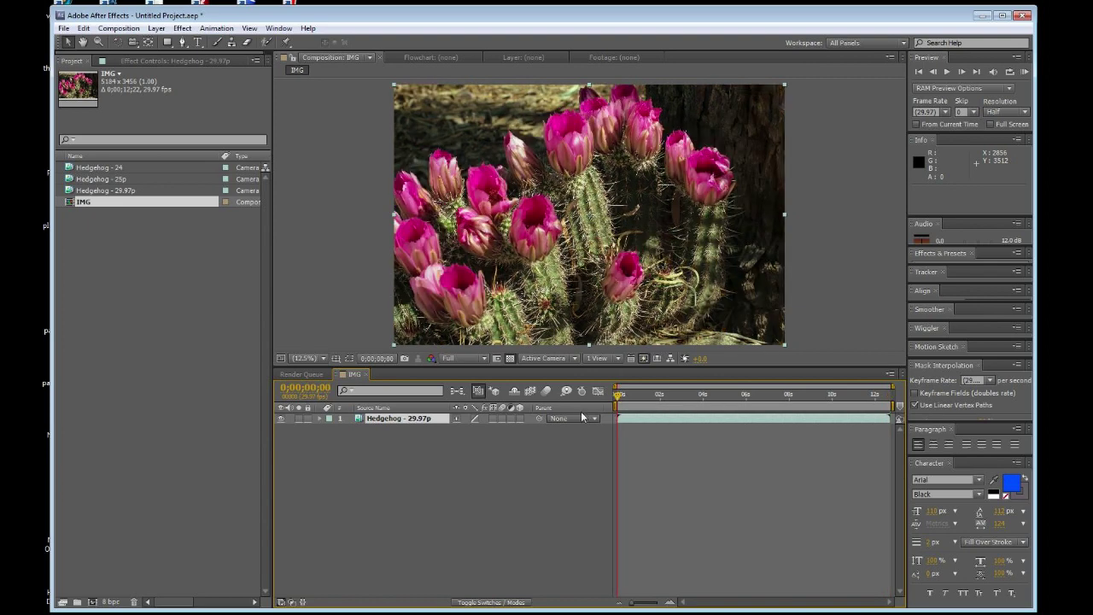
left_click(892, 401)
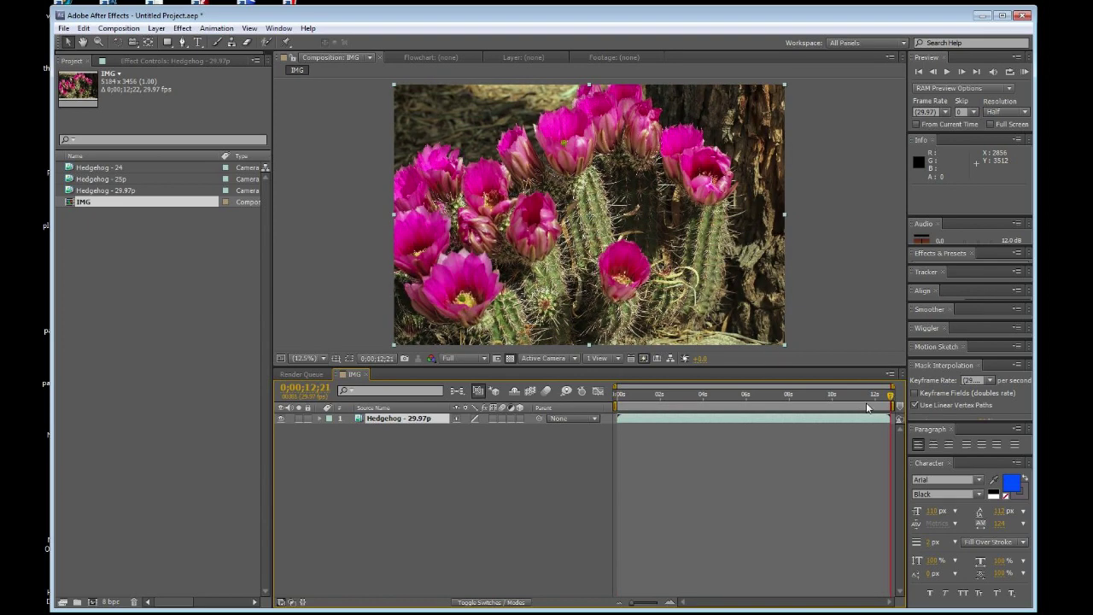
left_click(620, 400)
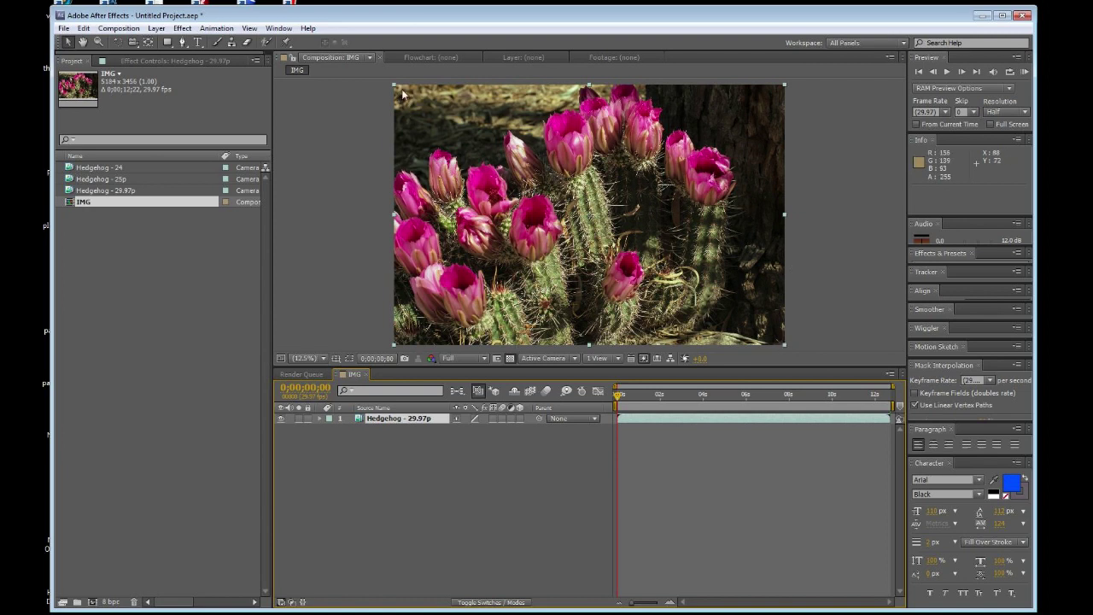
Step: Fit the Hedgehog - 29.97p layer to the composition height
right_click(399, 422)
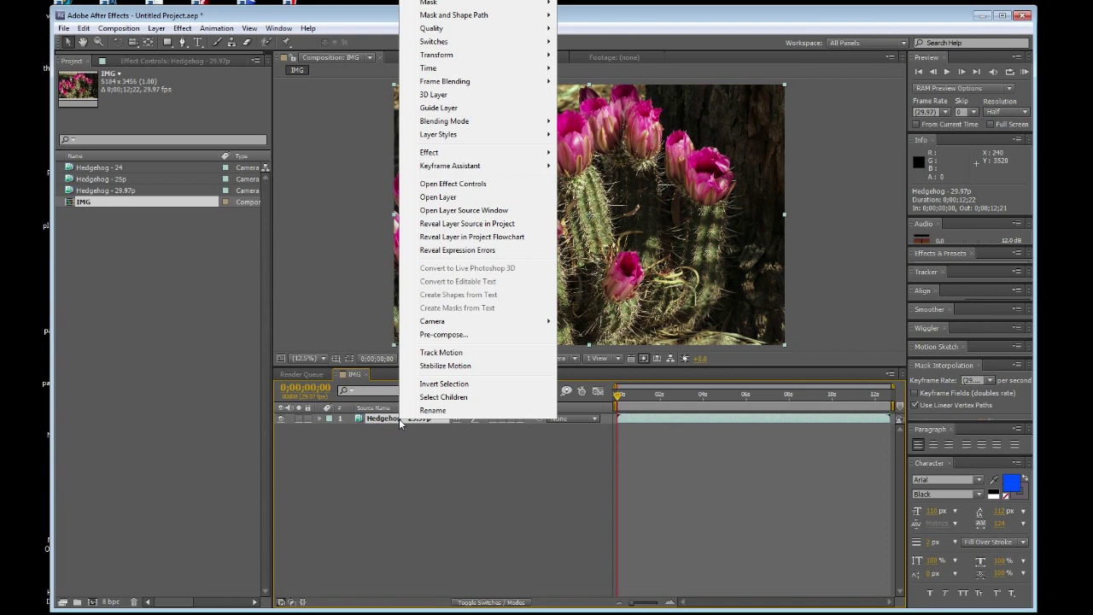
mouse_move(459, 56)
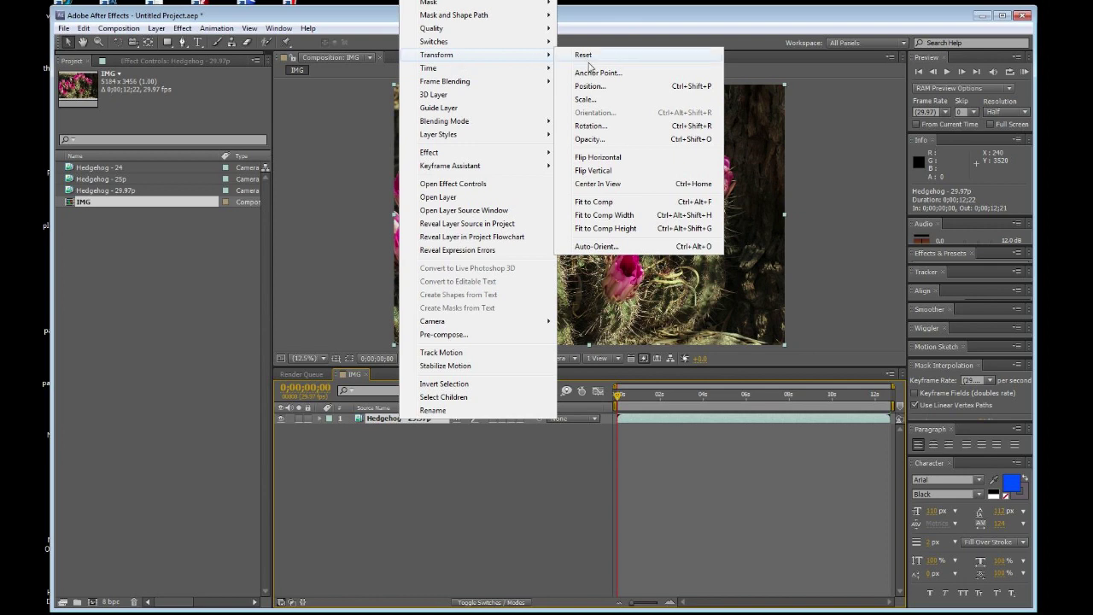
left_click(598, 228)
left_click(344, 469)
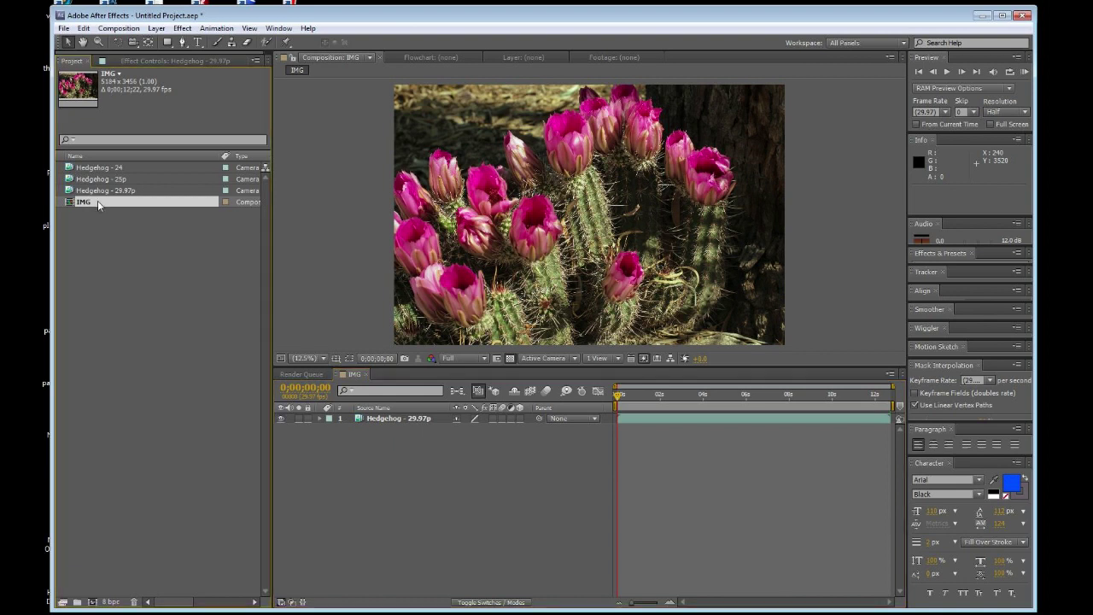
Step: Rename the IMG composition to Hedgehog-30P-HD
key("Return")
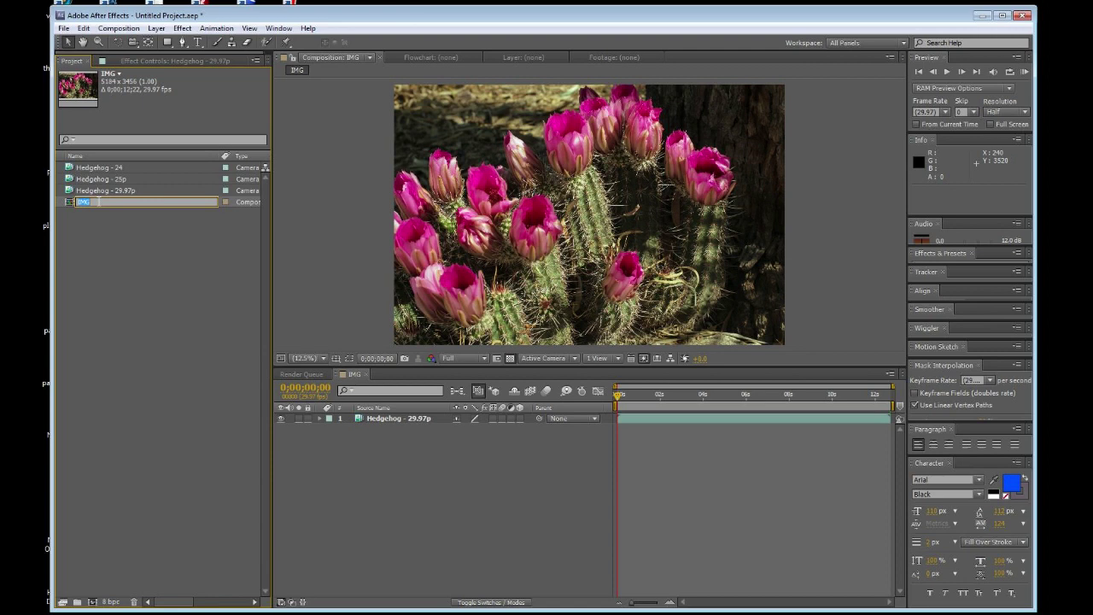
type("Hedgehog - 30")
key("BackSpace")
type("P HD")
Step: Confirm the Hedgehog-30P-HD name and apply the HDTV 1080 29.97 preset (1920x1080) to it
key("Return")
right_click(136, 204)
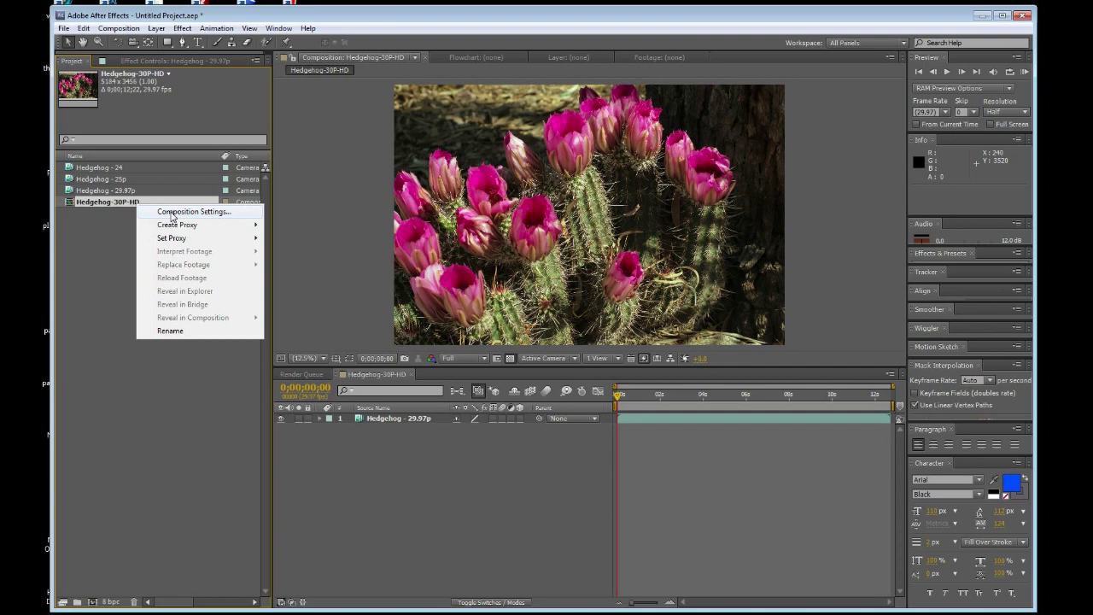
left_click(172, 212)
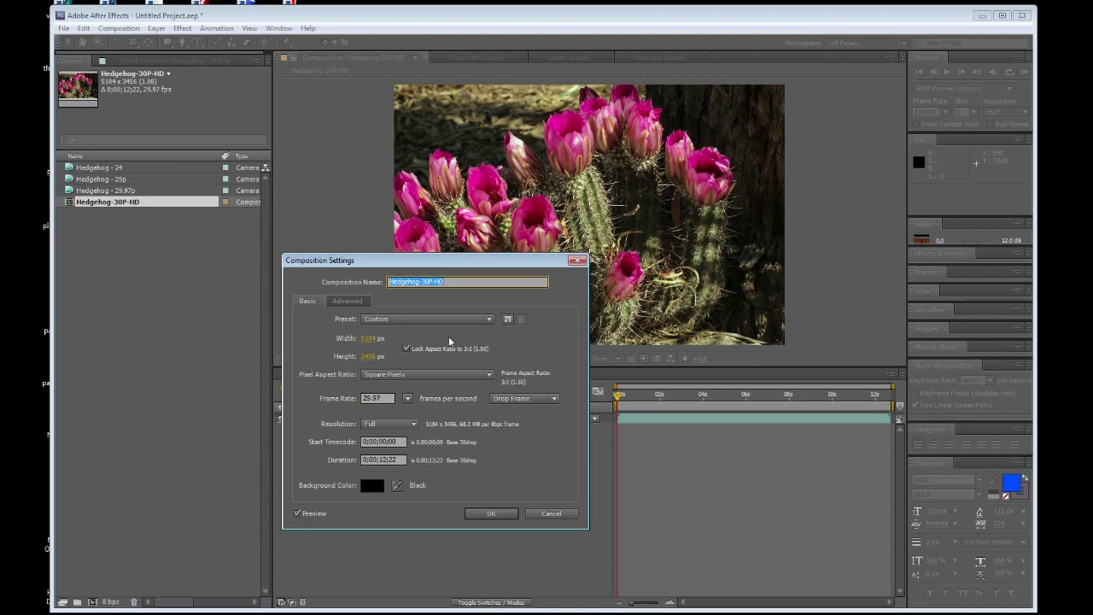
left_click(489, 319)
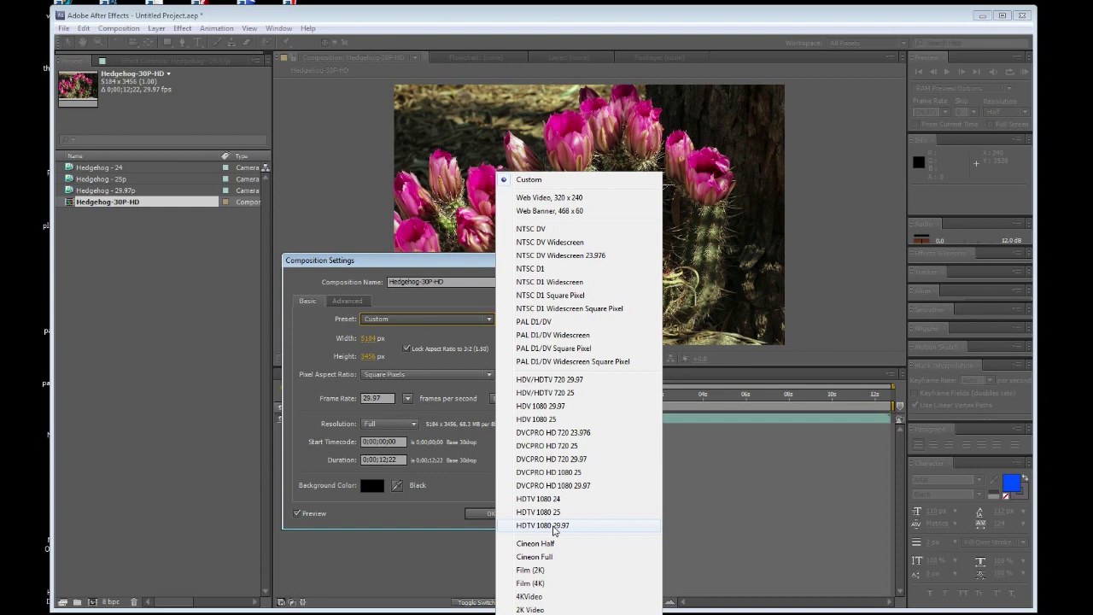
left_click(554, 526)
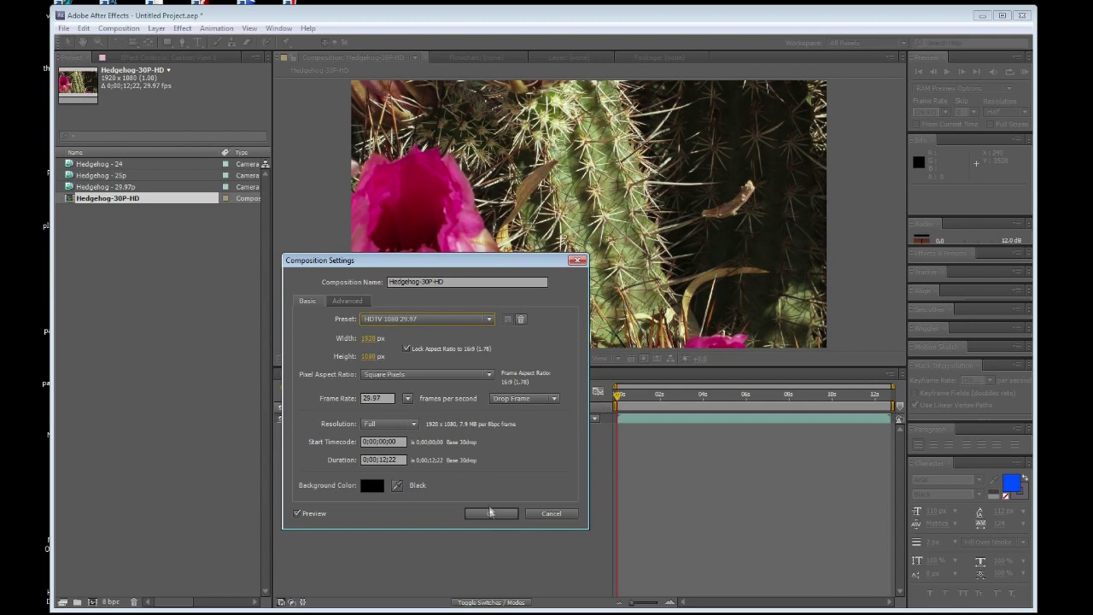
left_click(491, 513)
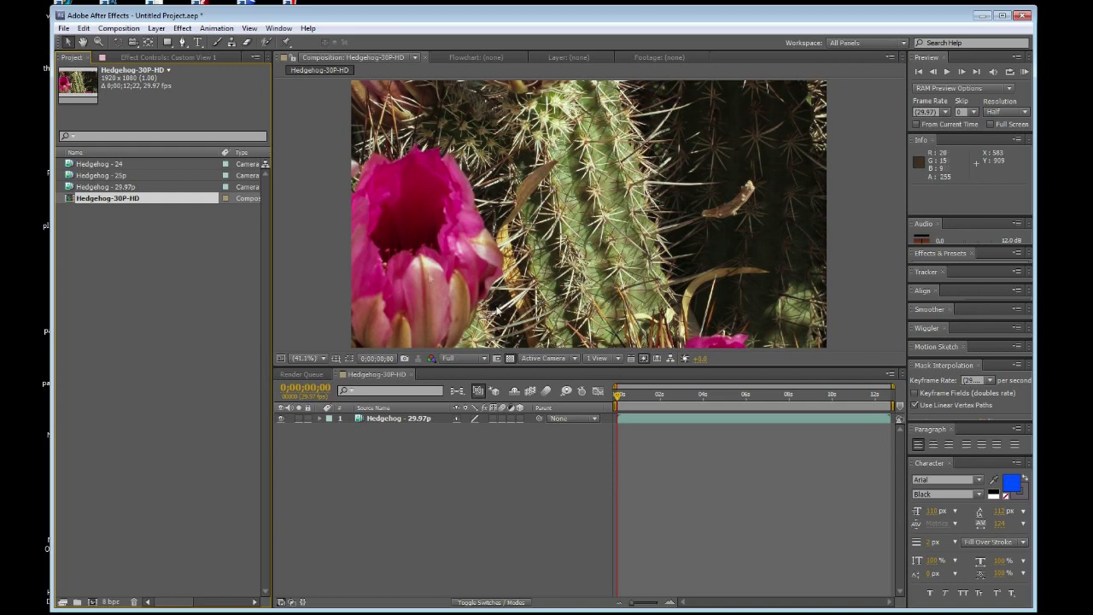
Step: At 6.25% magnification, drag the Hedgehog - 29.97p layer to frame a different flower-filled area
left_click(324, 358)
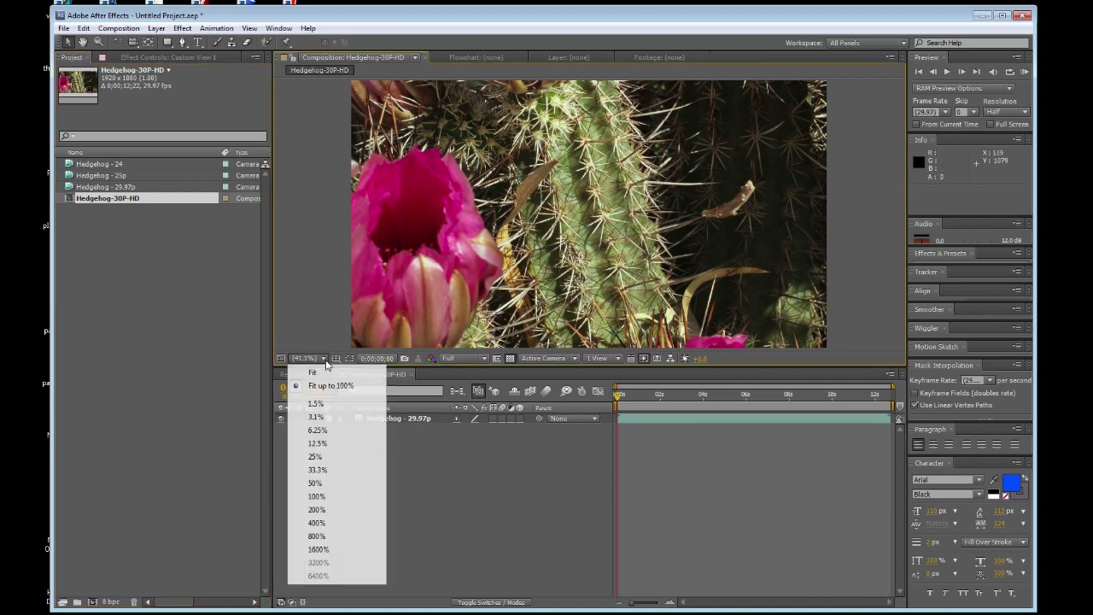
left_click(326, 431)
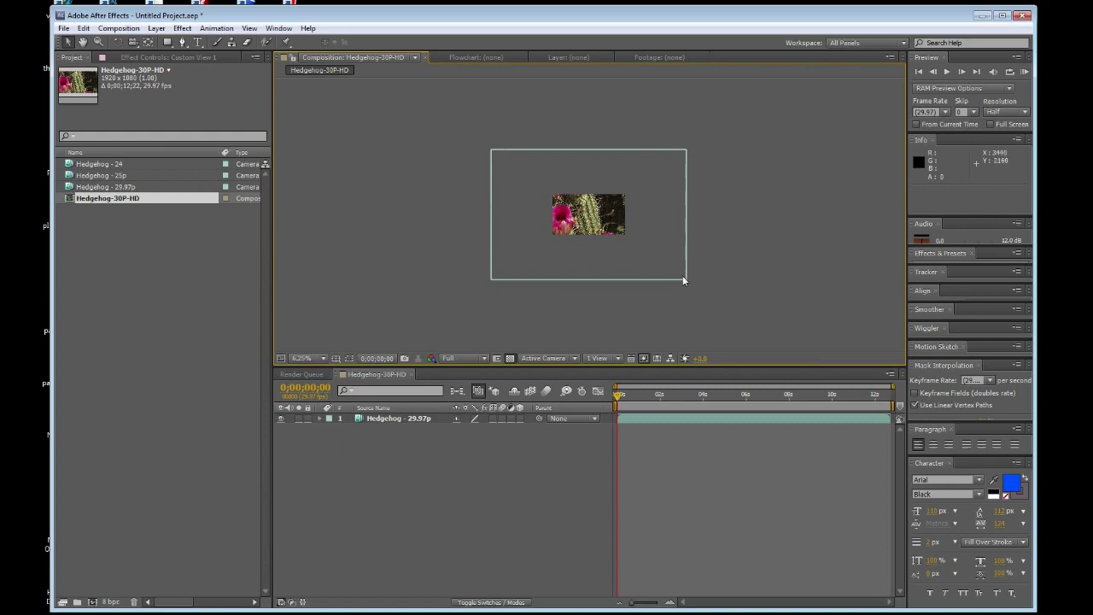
left_click(580, 234)
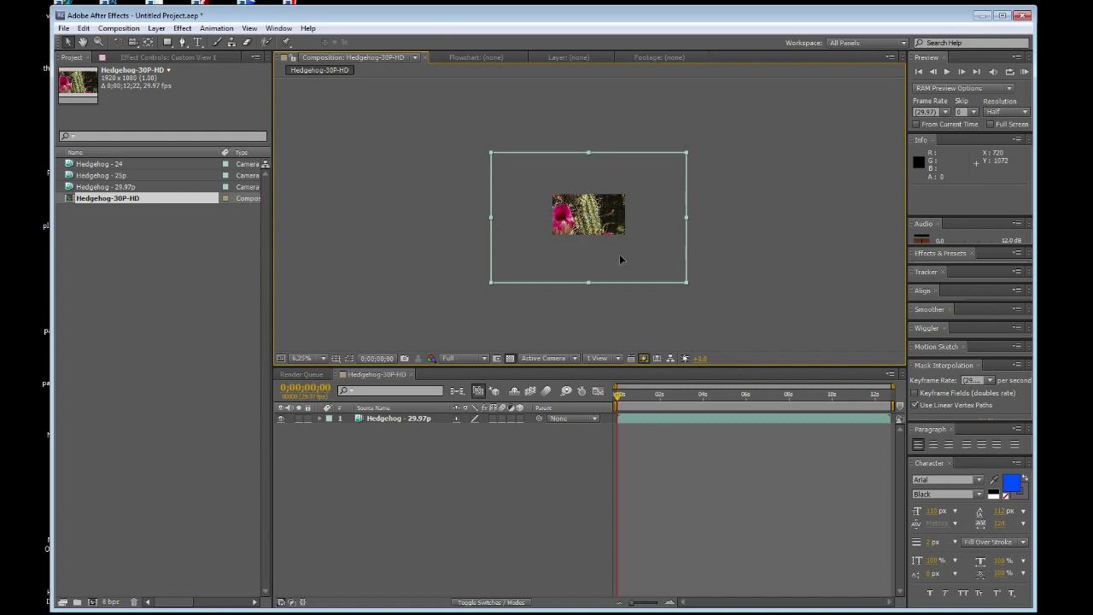
left_click(620, 253)
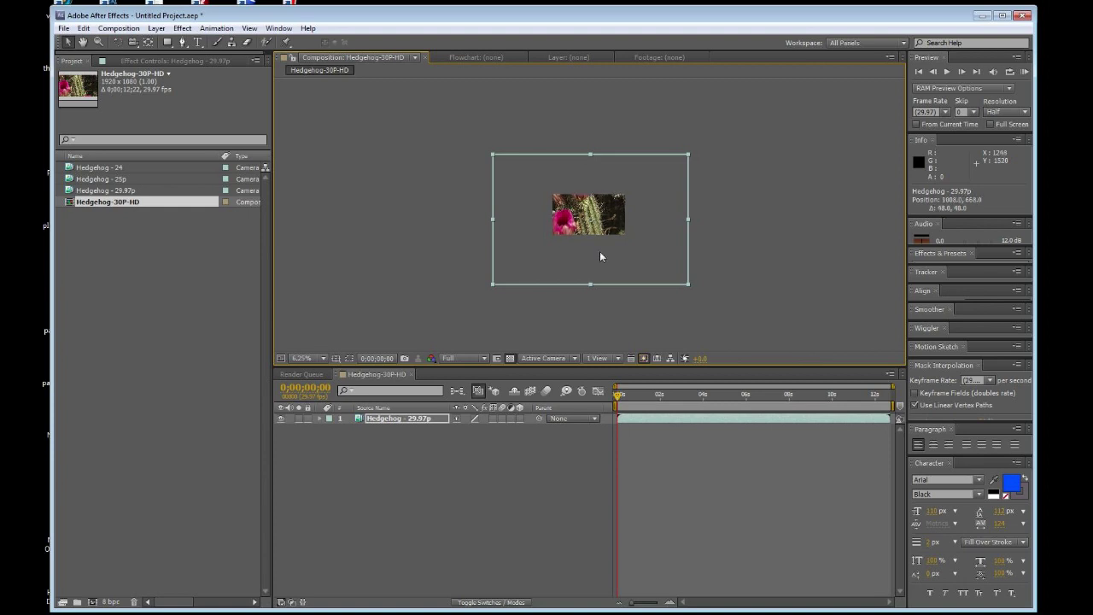
left_click_drag(601, 253, 545, 257)
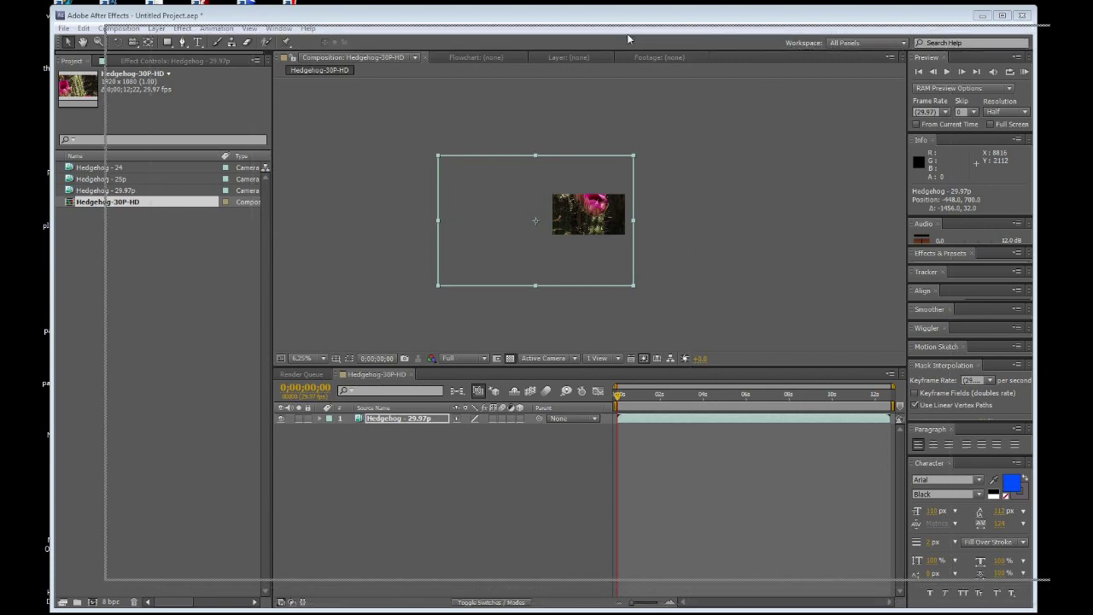
key("alt+Tab")
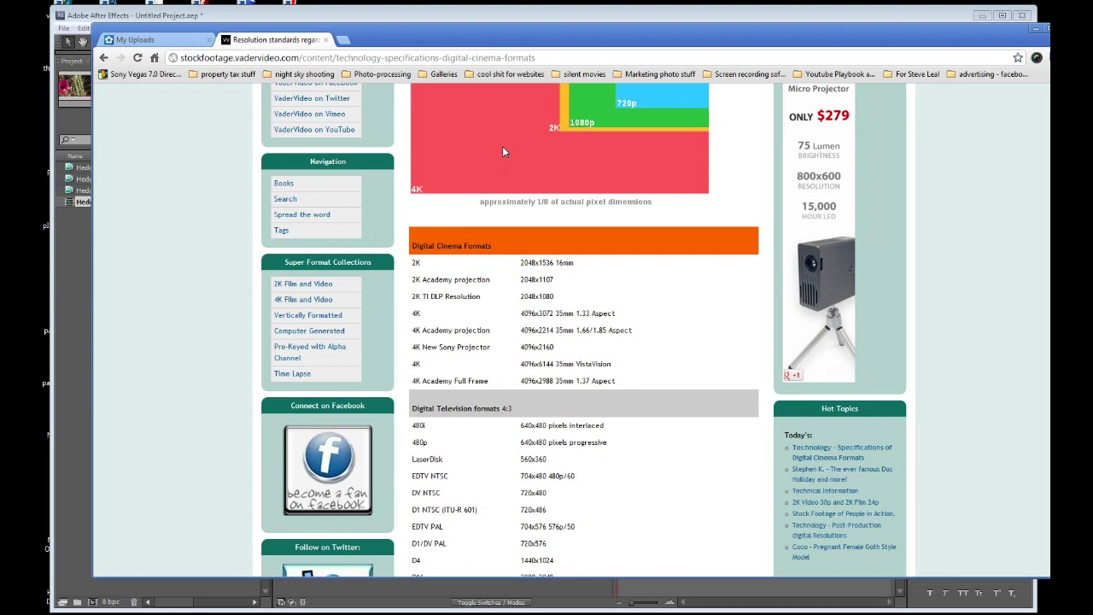
Step: Scroll up the VaderVideo page to review the digital cinema resolution chart
scroll(705, 206, "up", 1)
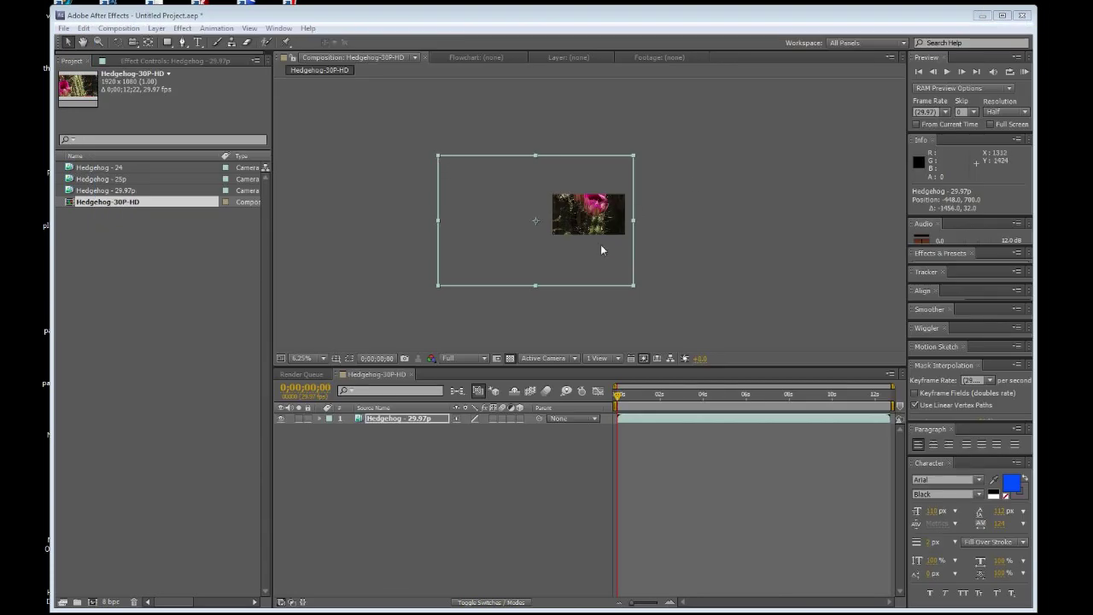
Step: Set the viewer to Fit and shift the footage to frame the pink cactus flowers
left_click_drag(526, 227, 631, 216)
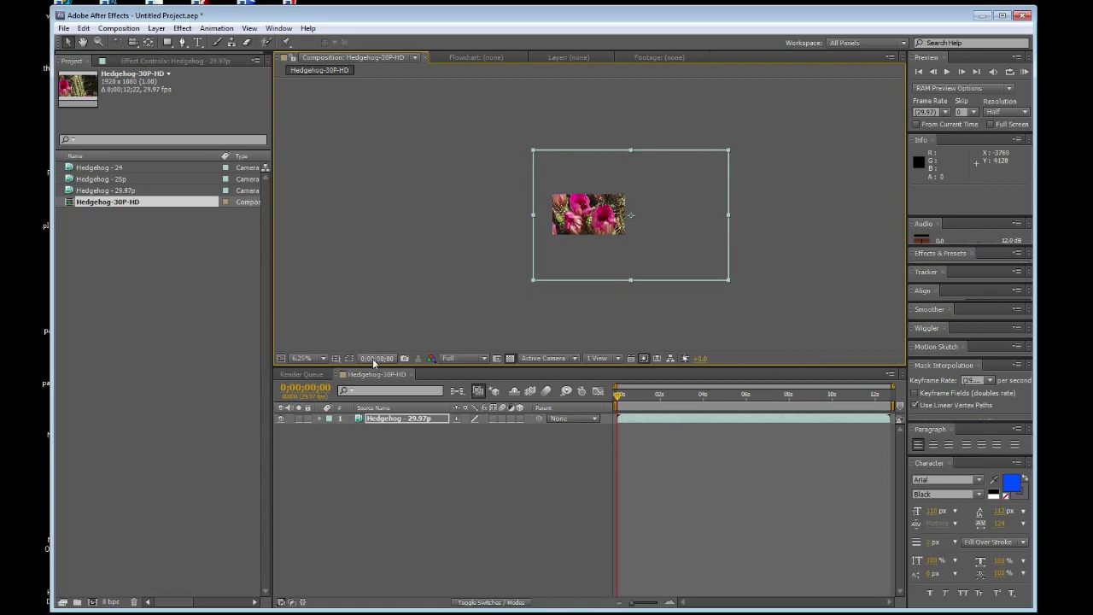
left_click(325, 359)
left_click(331, 385)
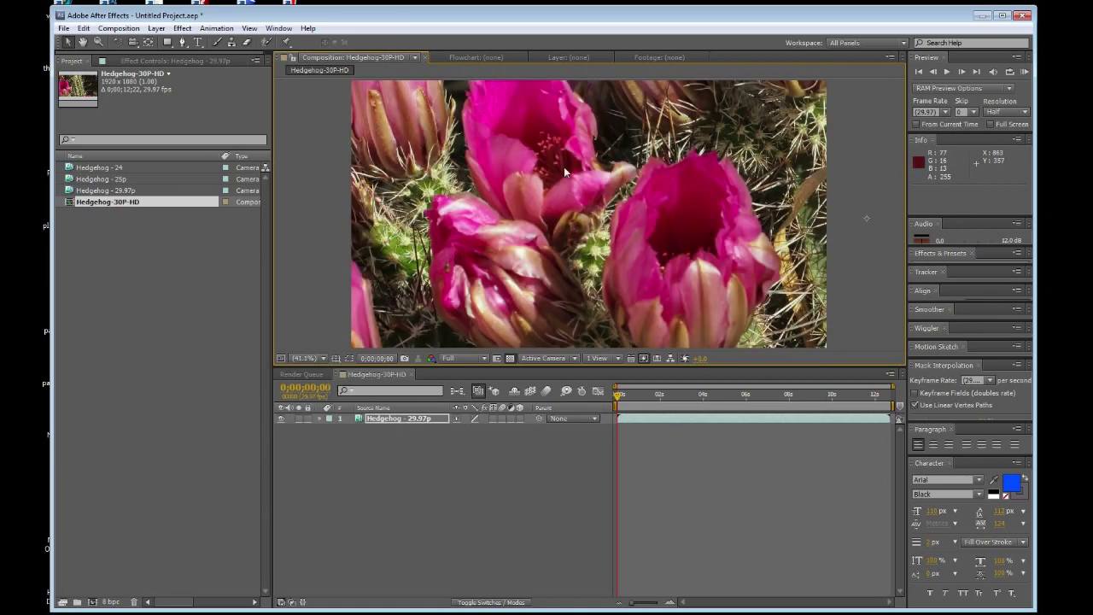
left_click_drag(562, 163, 551, 271)
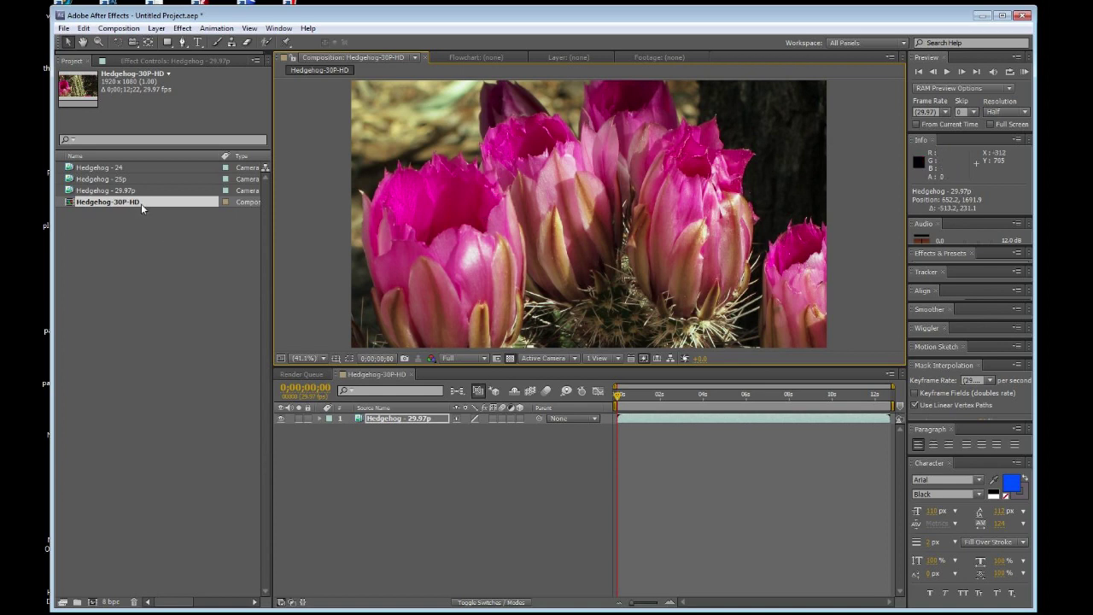
Step: Append '-cu' to rename the composition Hedgehog-30P-HD-cu
key("Return")
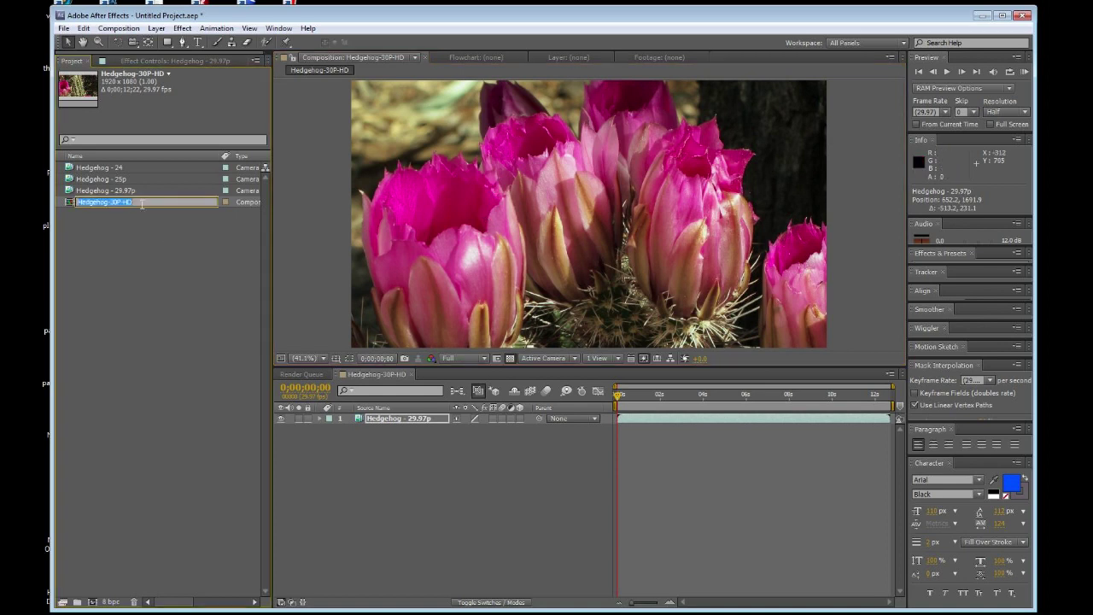
left_click(142, 203)
type("-cu")
key("Return")
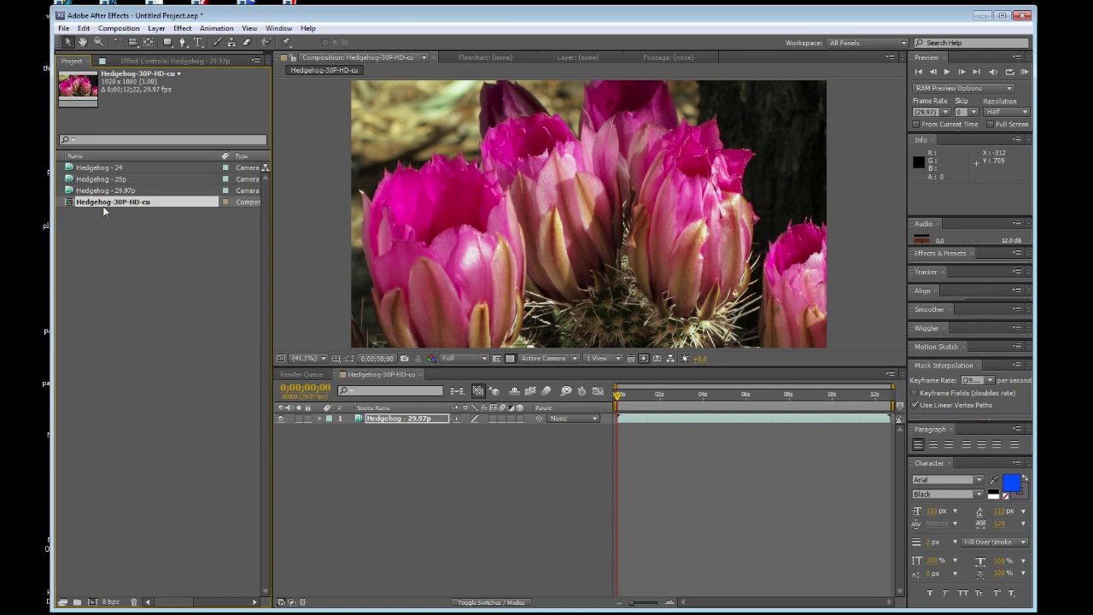
Step: Duplicate the close-up composition, creating Hedgehog-30P-HD-cu 2
key("ctrl+d")
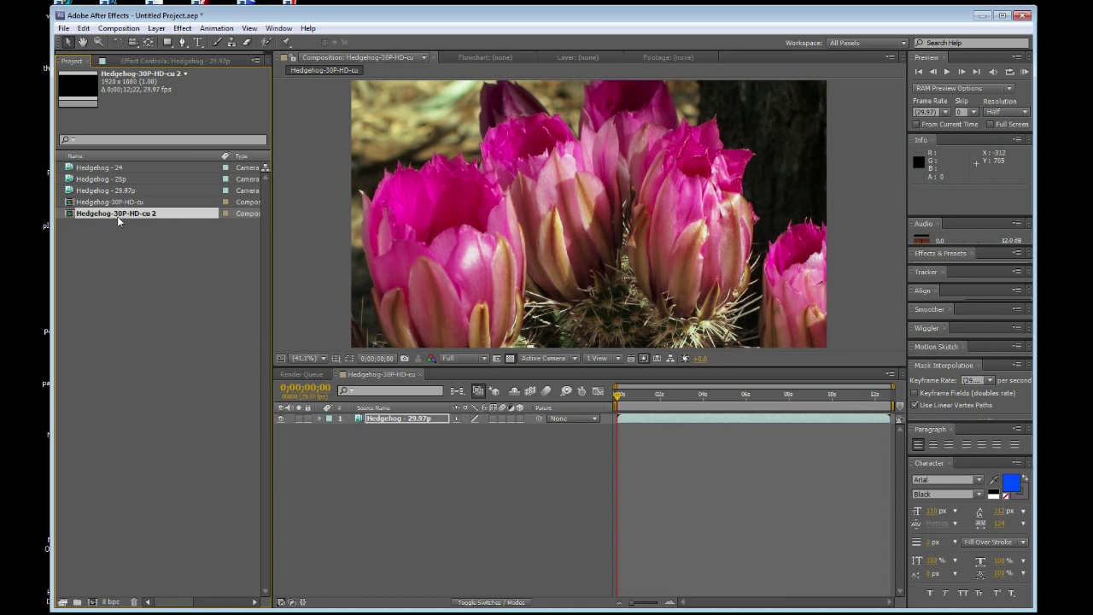
key("Return")
left_click(121, 214)
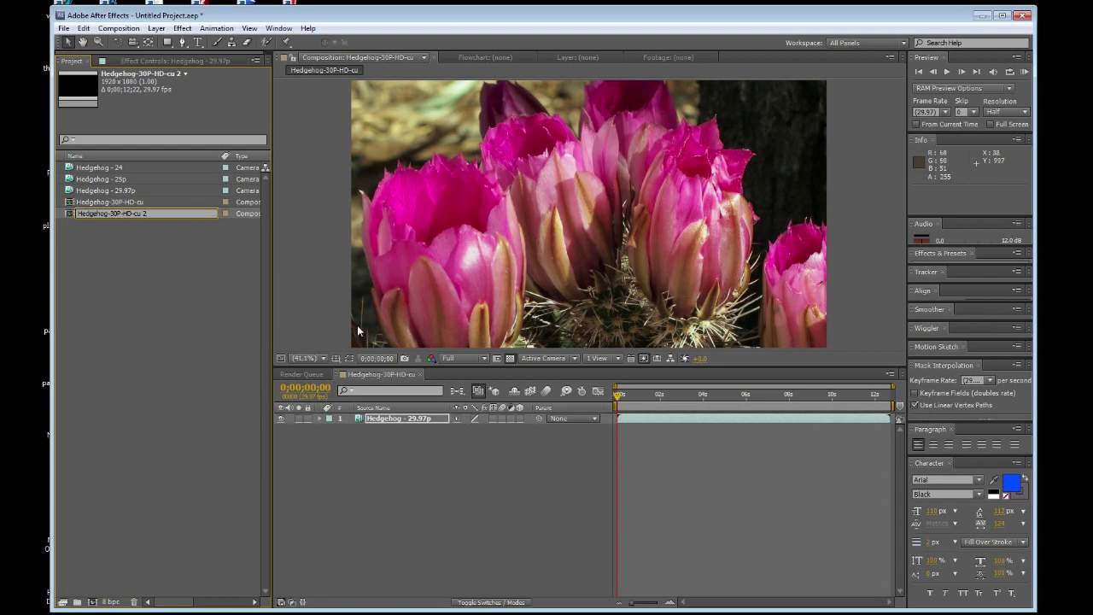
left_click(129, 245)
Step: Open Hedgehog-30P-HD-cu 2, reframe the footage on other flowers, and duplicate it again
double_click(129, 215)
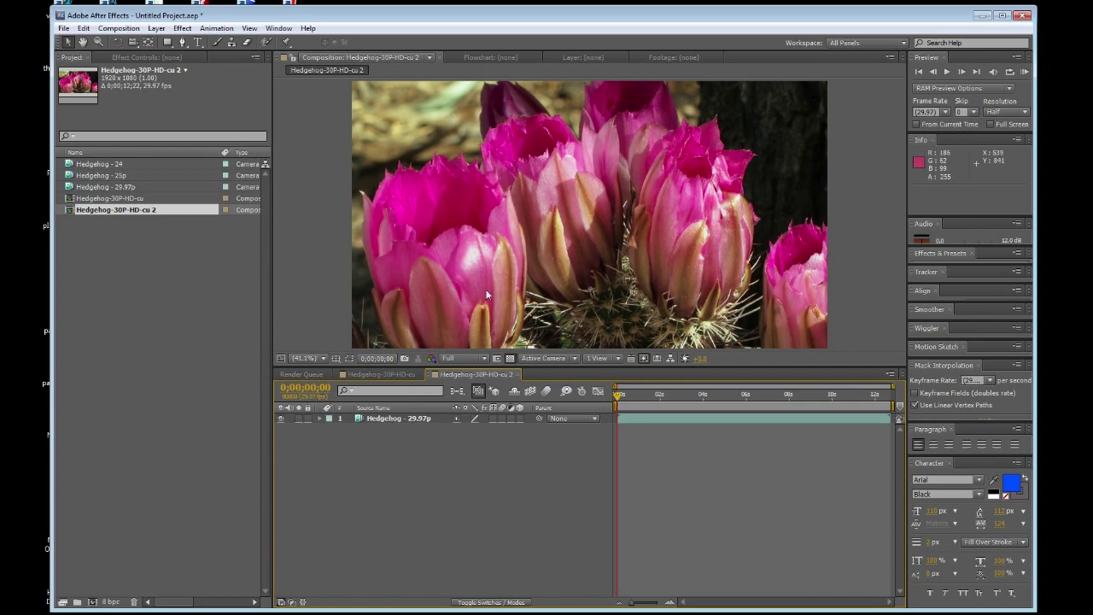
left_click_drag(486, 295, 715, 232)
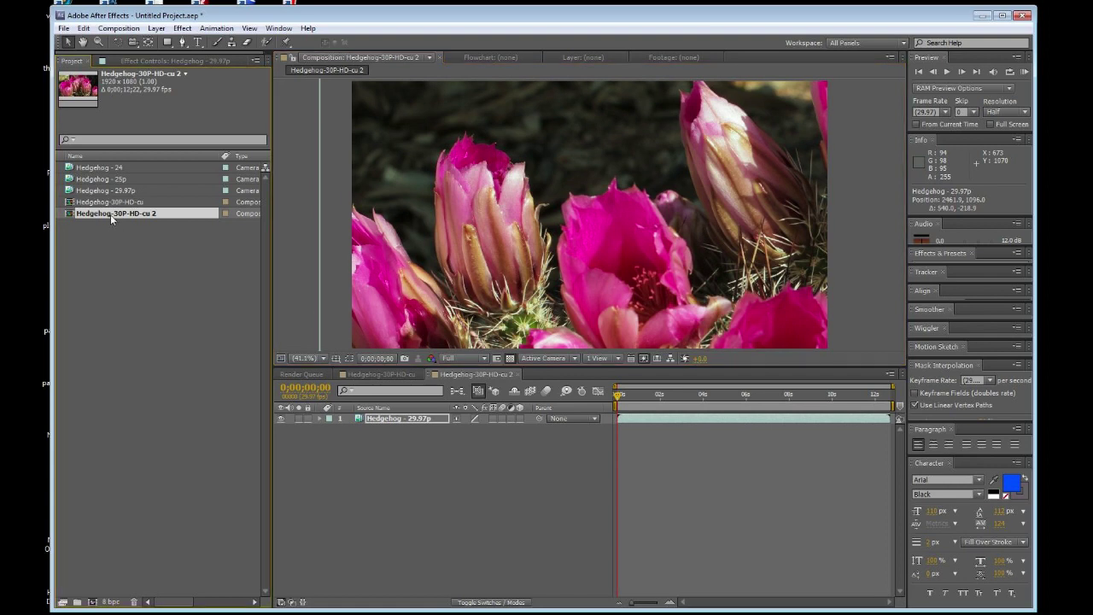
key("ctrl+d")
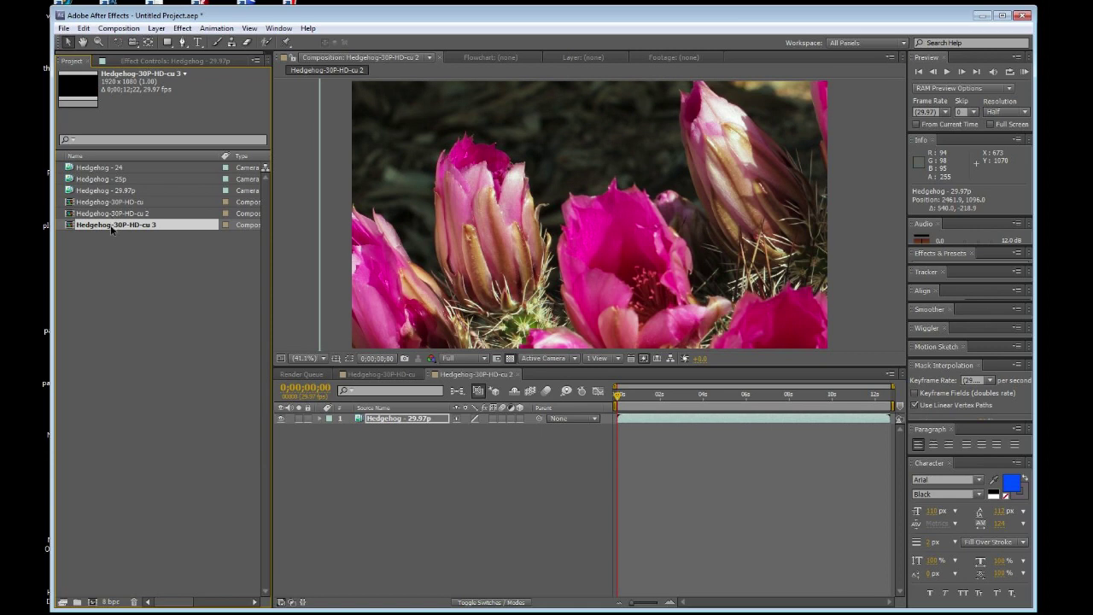
Step: Rename the new duplicate composition Hedgehog-30P-HDwide
key("Return")
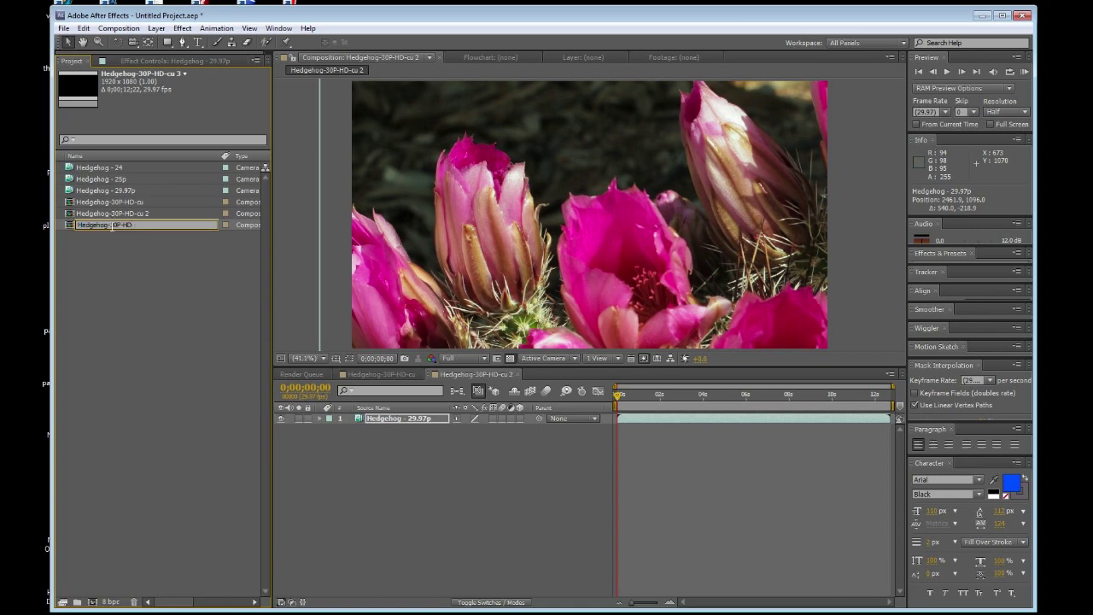
type("wide")
key("Return")
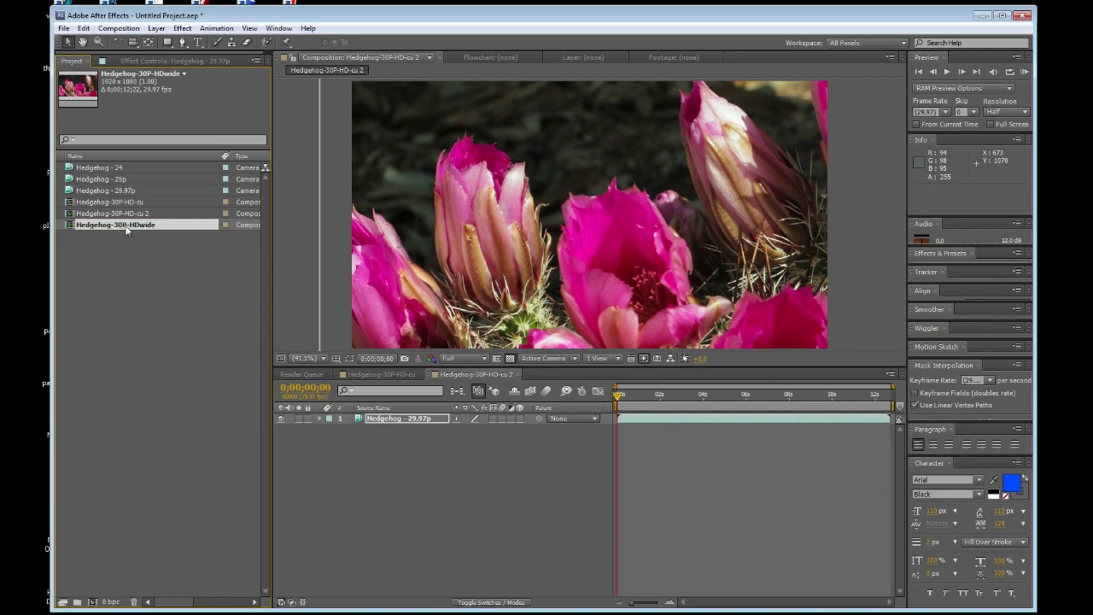
Step: Open Hedgehog-30P-HDwide at 12.5% magnification and move the footage up and left
double_click(128, 226)
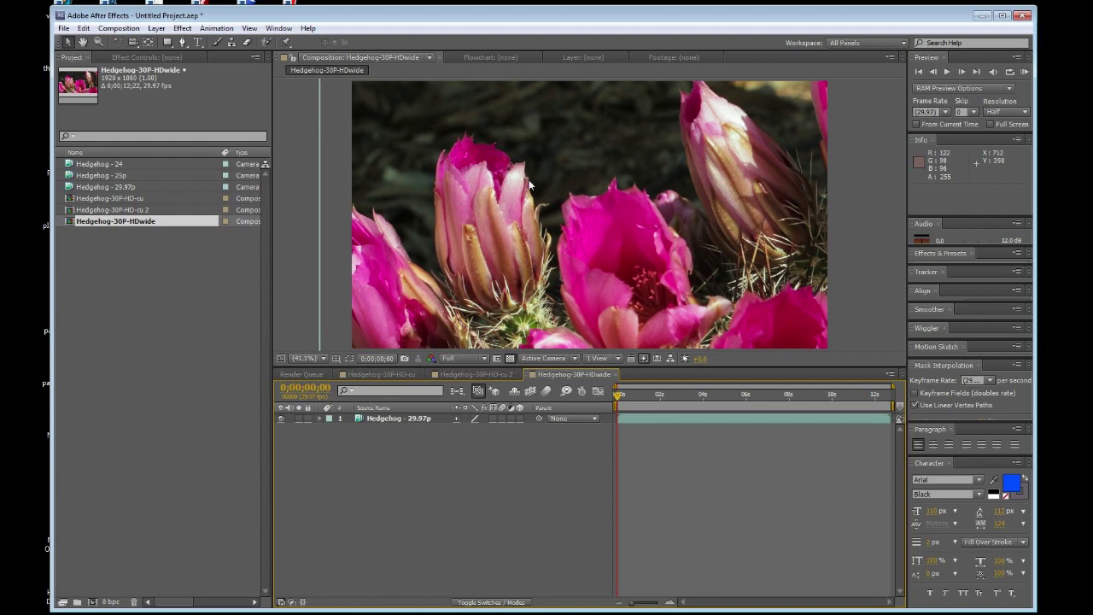
left_click(312, 358)
left_click(316, 443)
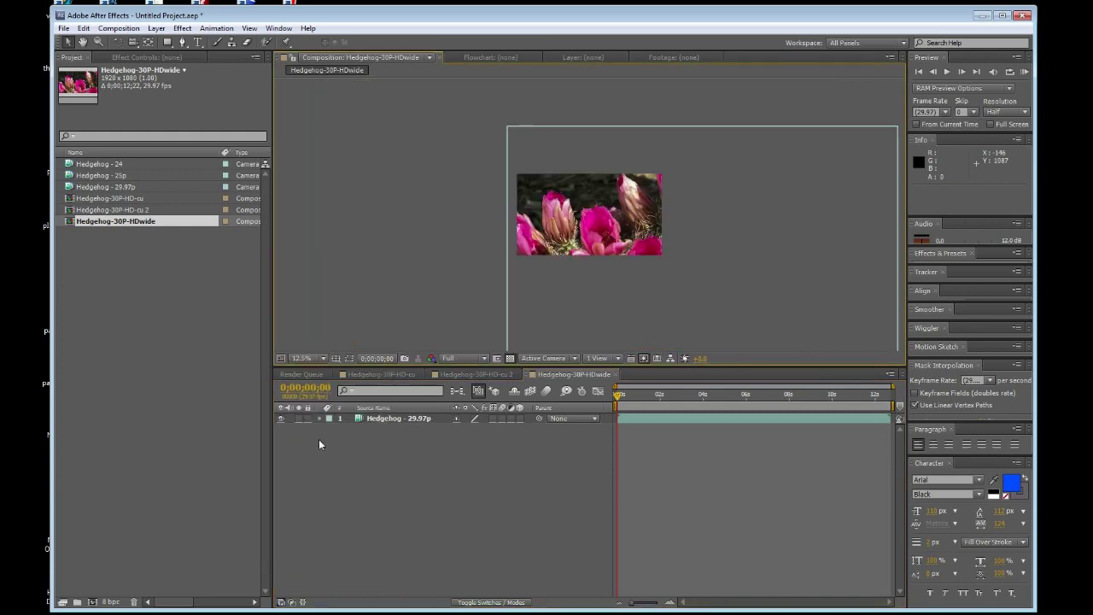
left_click(720, 260)
left_click_drag(720, 261, 640, 219)
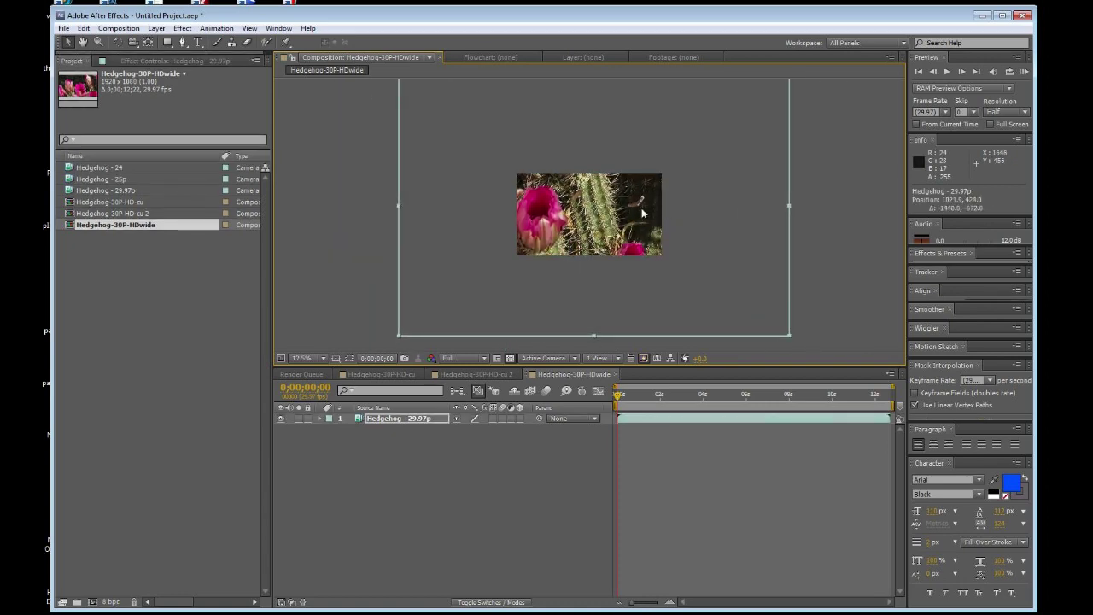
Step: Scale the cactus footage down from its corner and nudge it for a wider shot of several blooms
left_click_drag(736, 227, 741, 242)
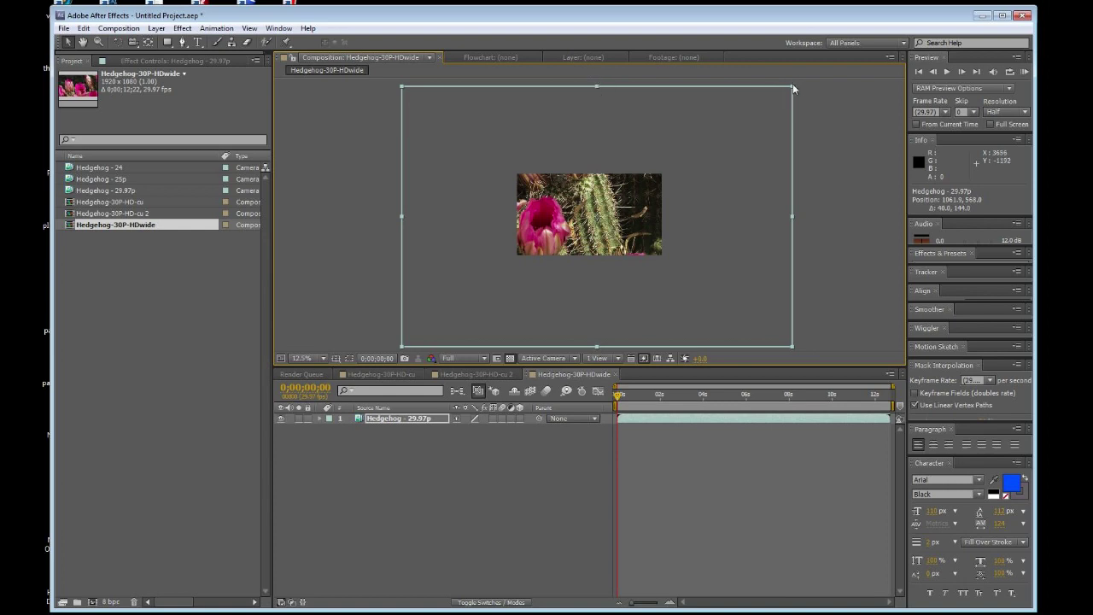
left_click_drag(791, 85, 732, 145)
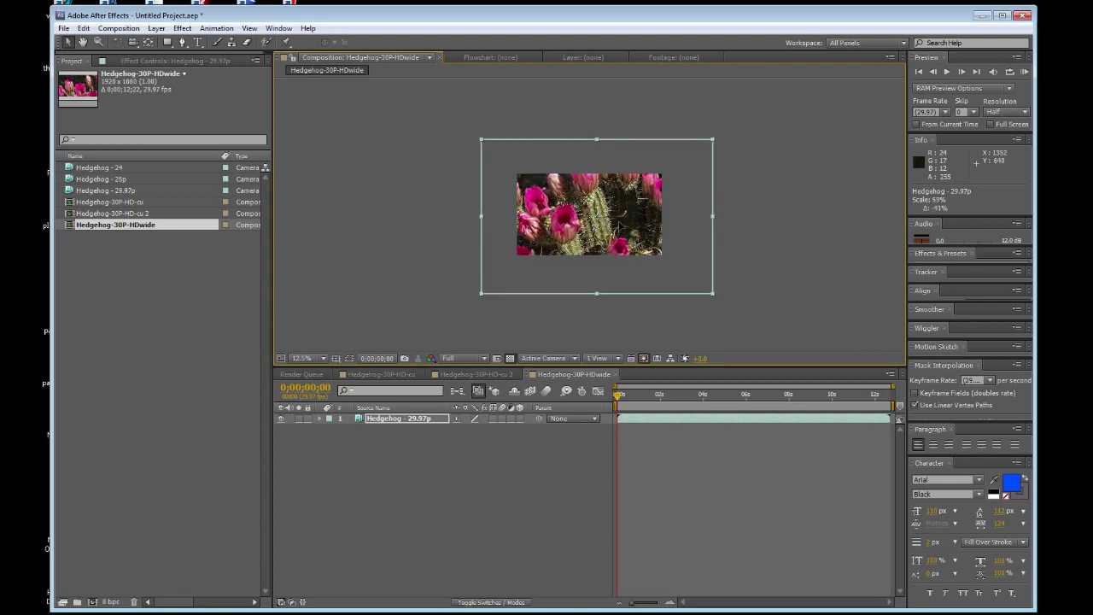
left_click_drag(624, 227, 612, 227)
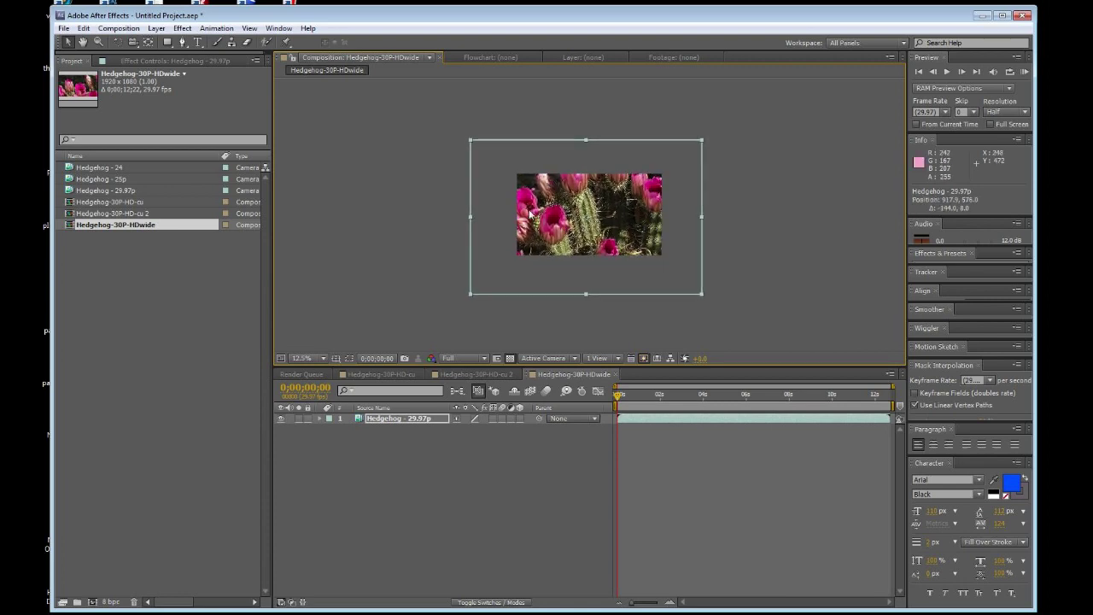
right_click(400, 418)
Step: Fit the footage to the composition height via Transform and adjust its vertical position
mouse_move(504, 53)
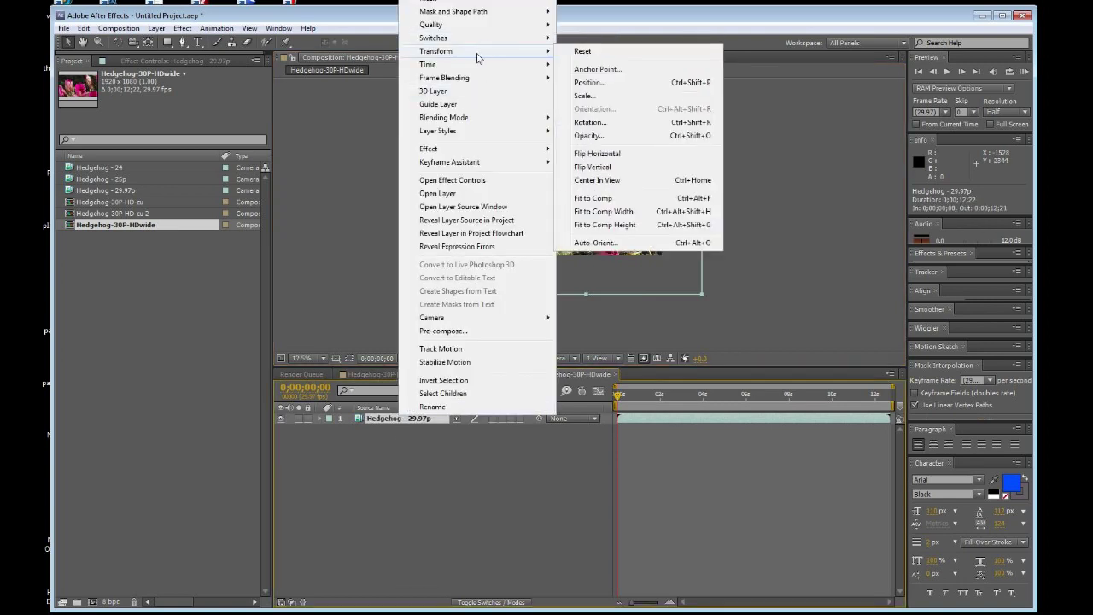
left_click(615, 225)
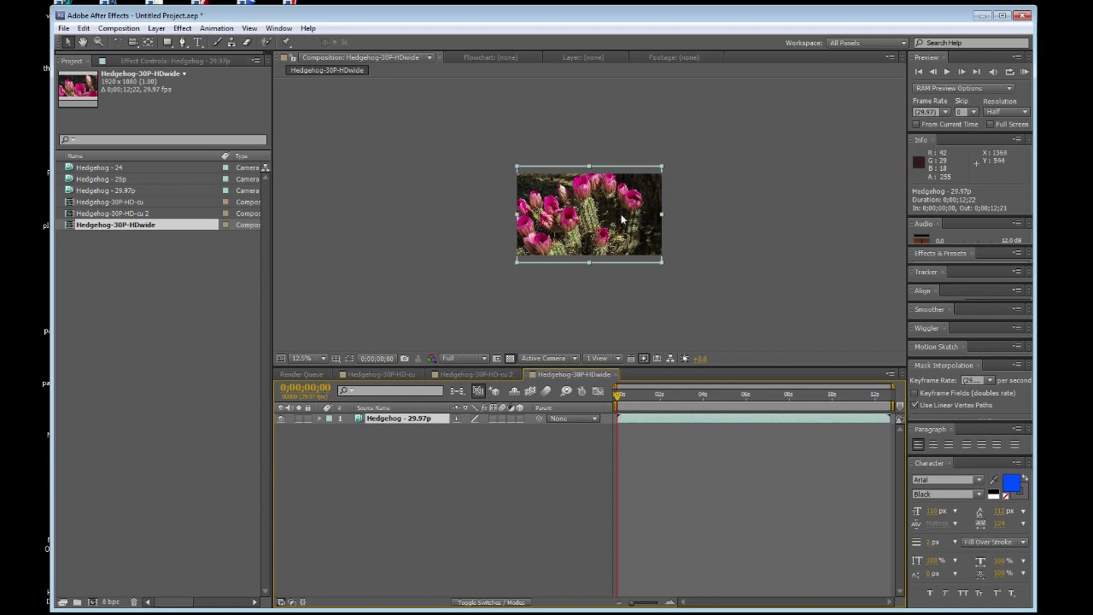
mouse_move(576, 239)
left_mouse_down()
mouse_move(576, 224)
mouse_move(574, 245)
left_mouse_up()
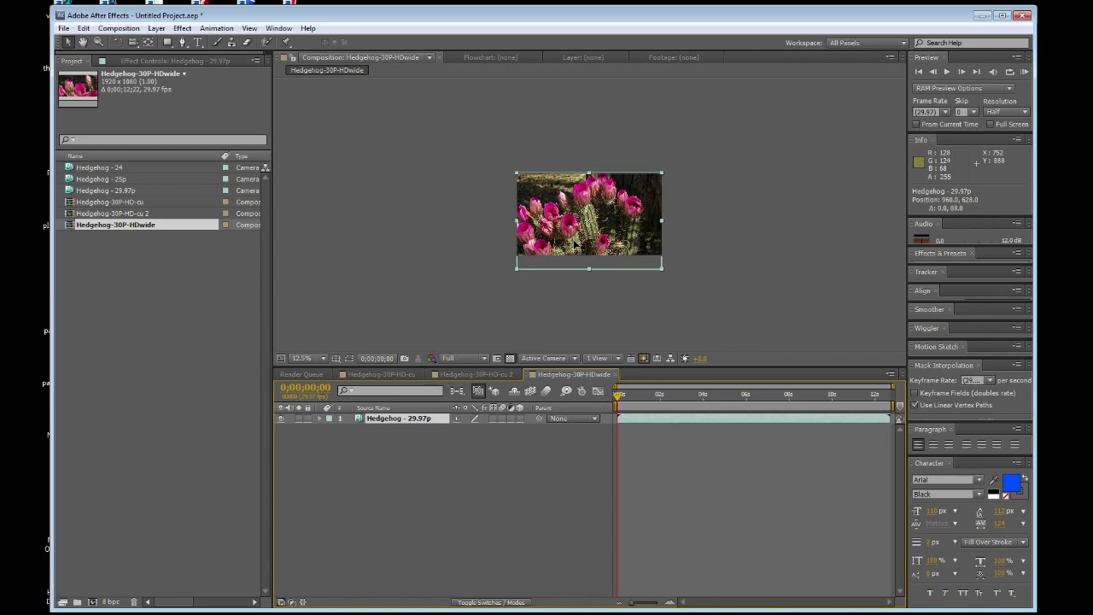
Step: Set the viewer to Fit, reposition the cactus, and duplicate the wide composition
left_click(323, 359)
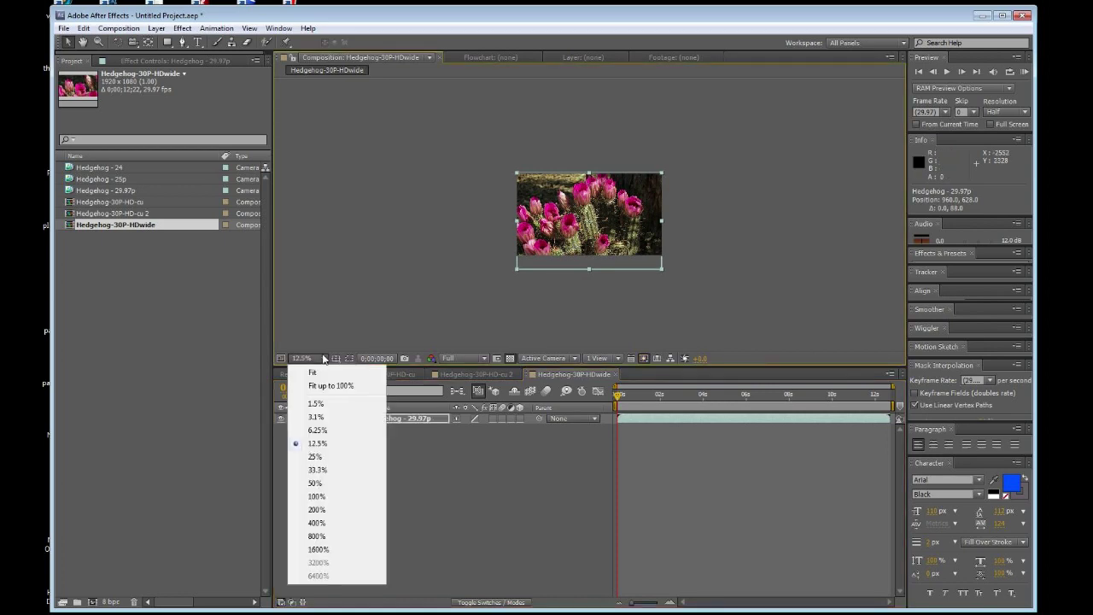
left_click(320, 385)
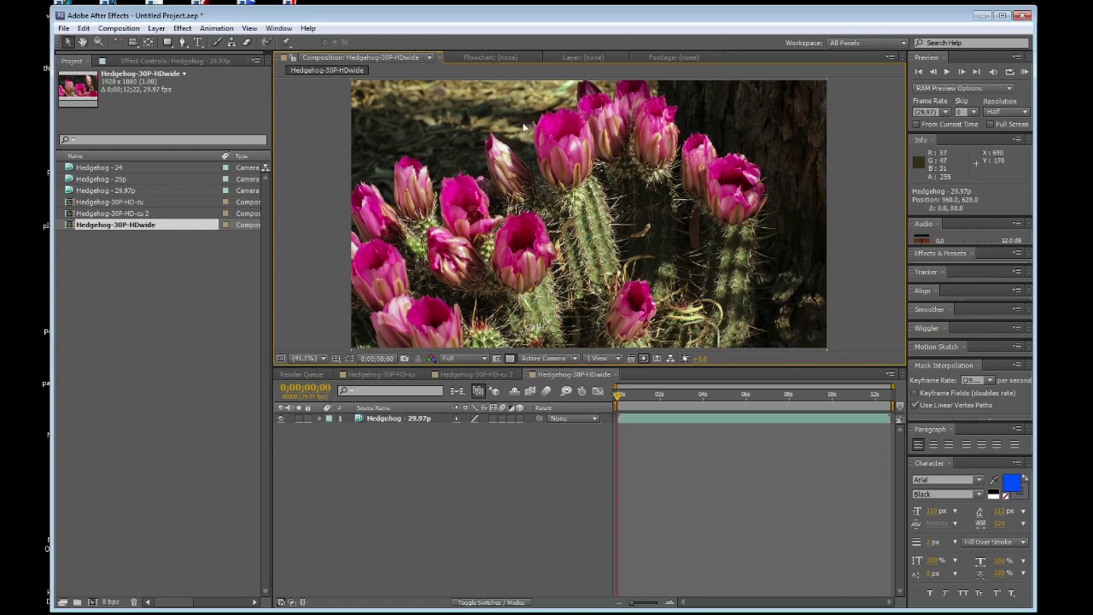
mouse_move(545, 115)
left_mouse_down()
mouse_move(542, 129)
mouse_move(547, 121)
left_mouse_up()
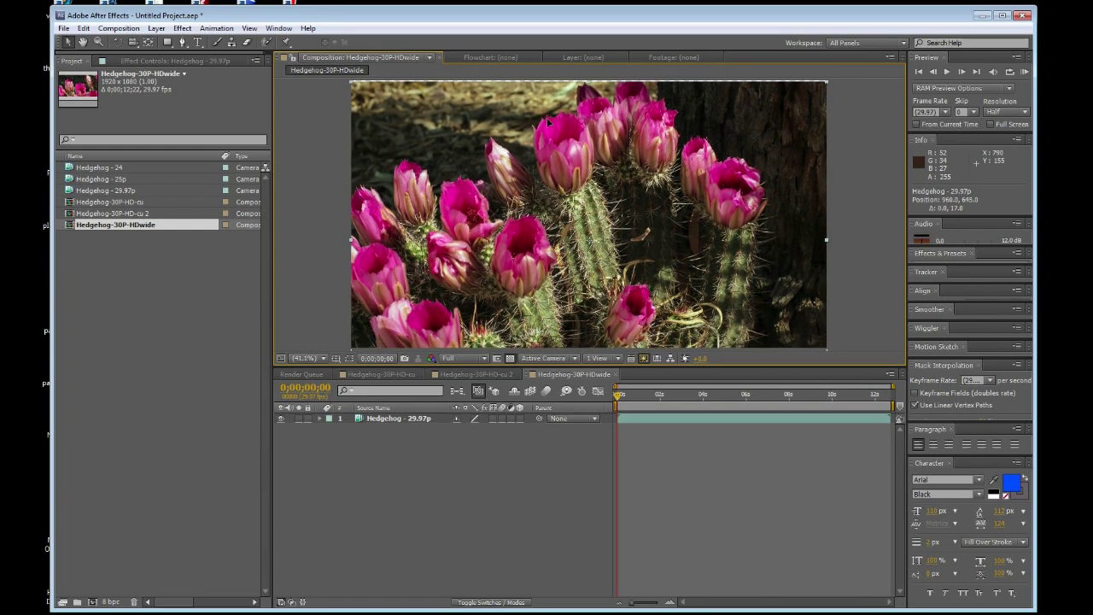
key("Return")
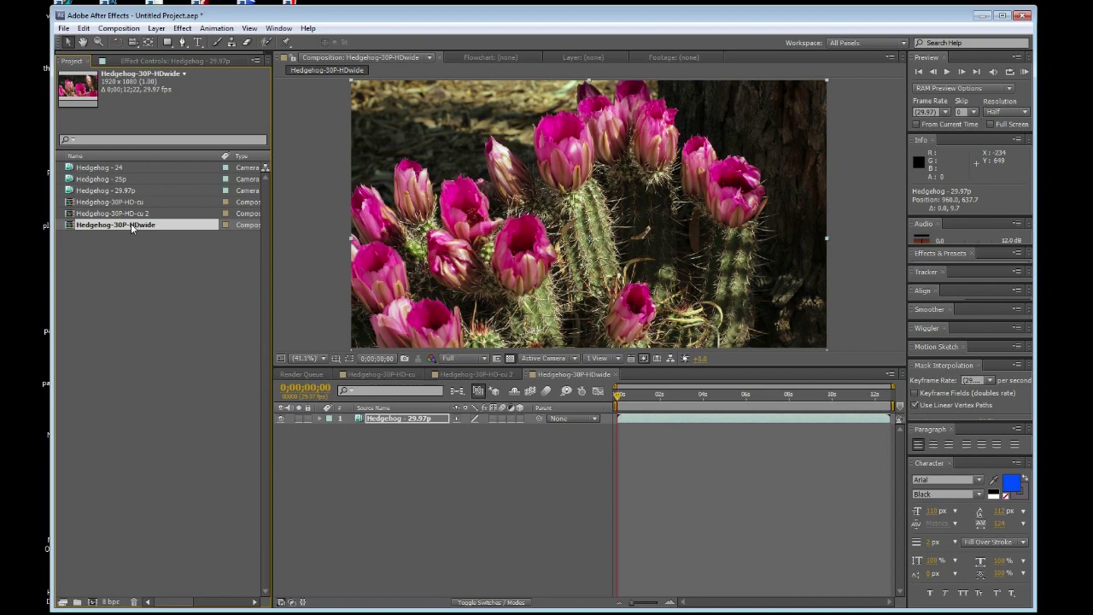
key("ctrl+d")
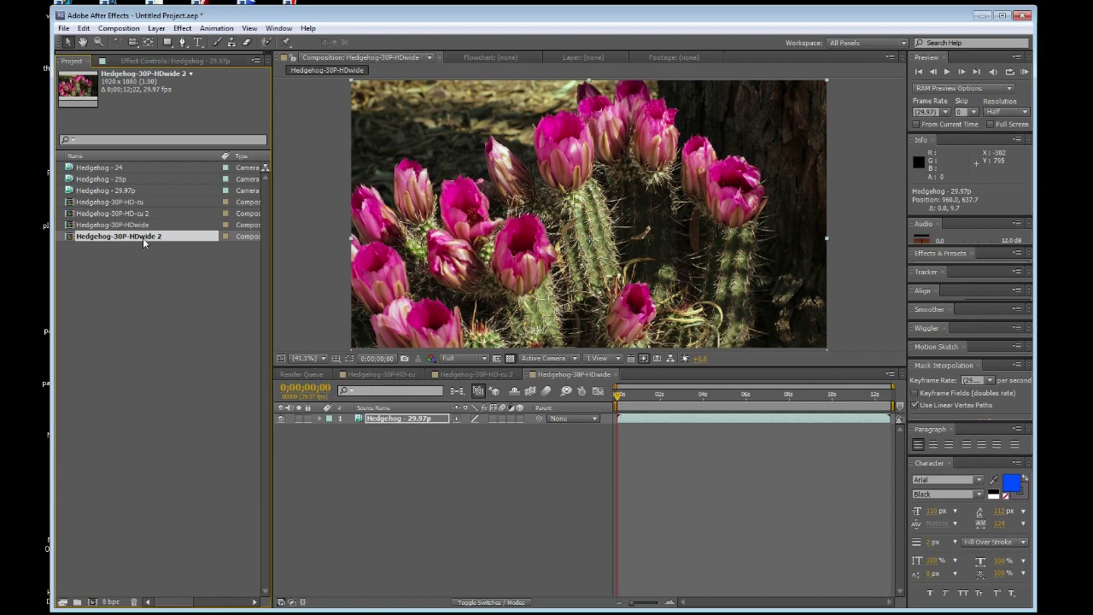
Step: Rename Hedgehog-30P-HDwide 2 to Hedgehog-30P-HDvertical
key("Return")
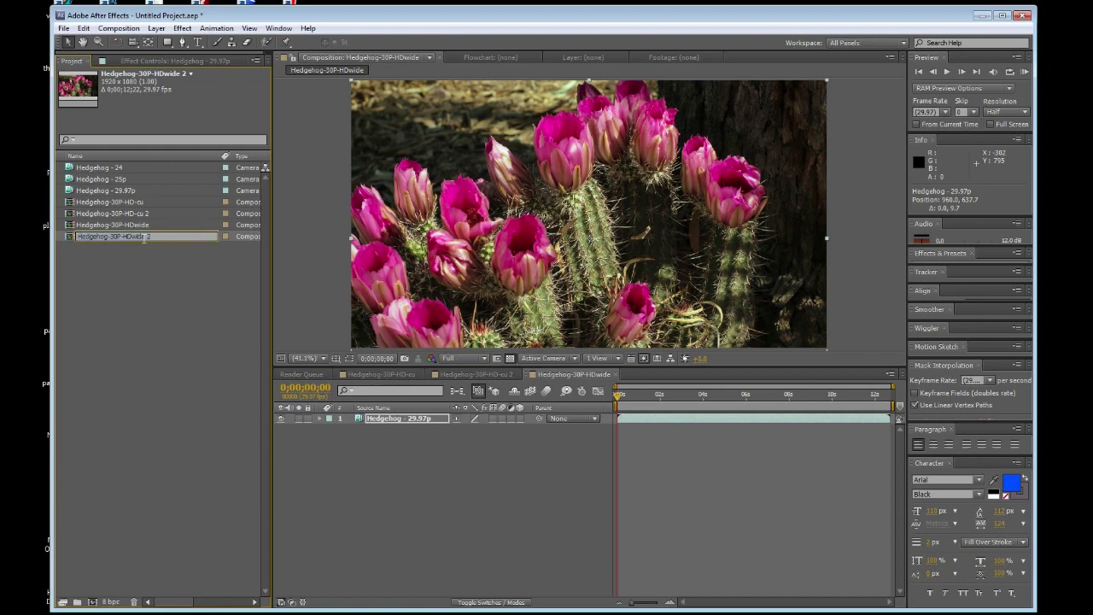
key("BackSpace")
key("BackSpace")
key("BackSpace")
key("BackSpace")
type("vertical")
key("Return")
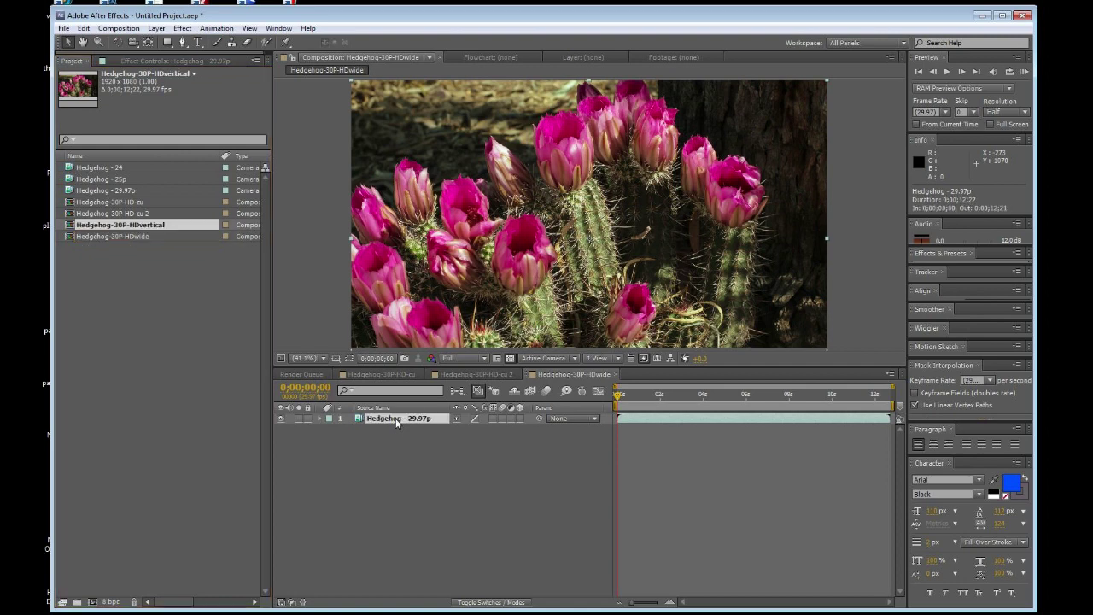
Step: Fit the cactus layer to the composition width and set its rotation to 90 degrees
right_click(396, 419)
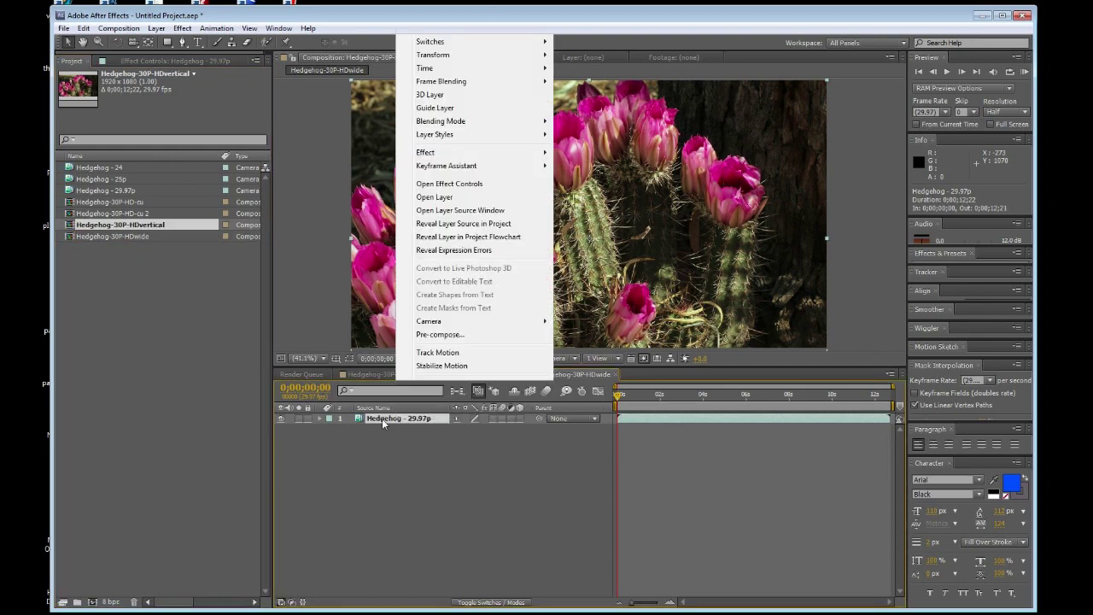
left_click(332, 430)
left_click(319, 419)
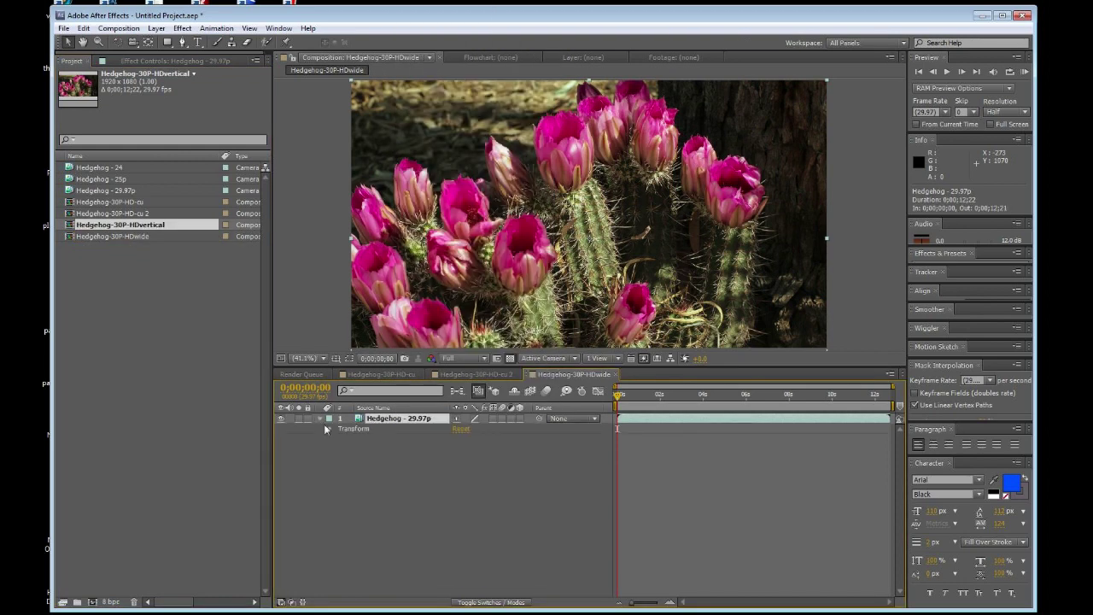
left_click(328, 429)
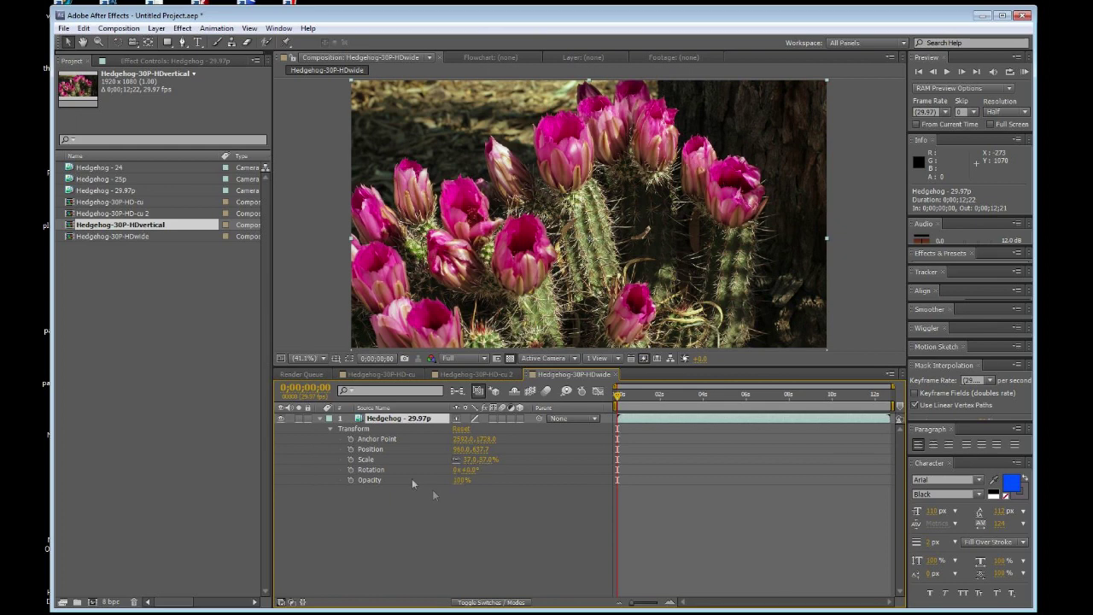
right_click(395, 421)
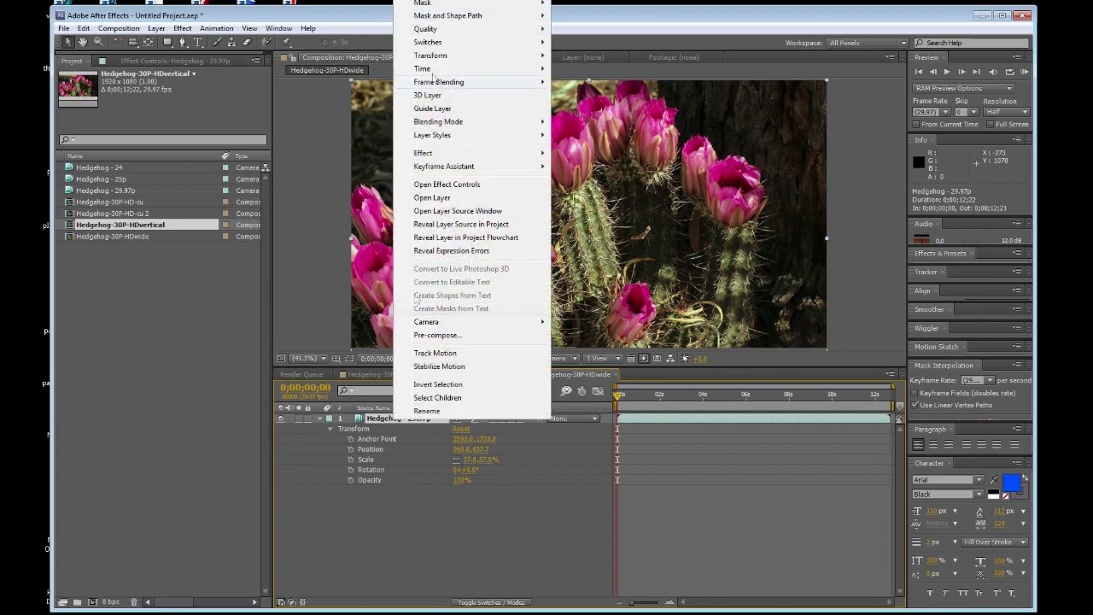
mouse_move(449, 56)
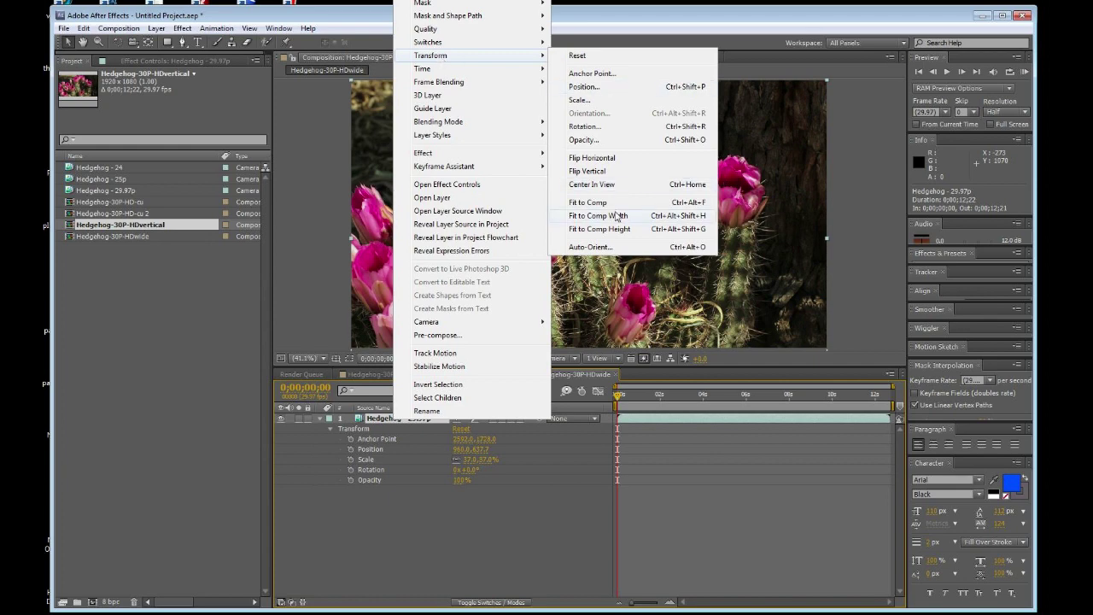
left_click(616, 217)
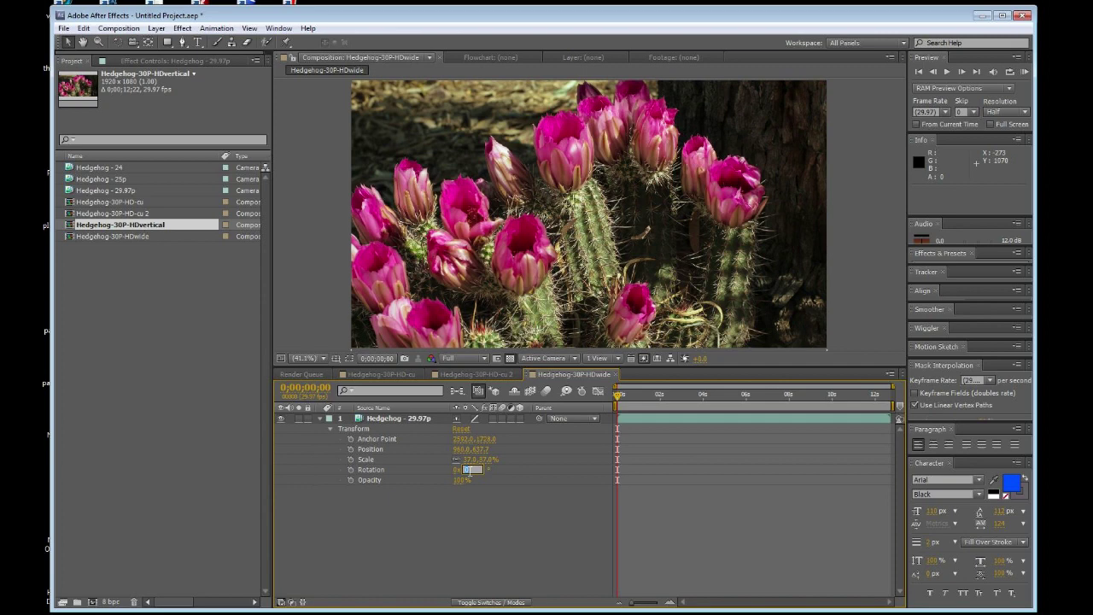
type("90")
key("Return")
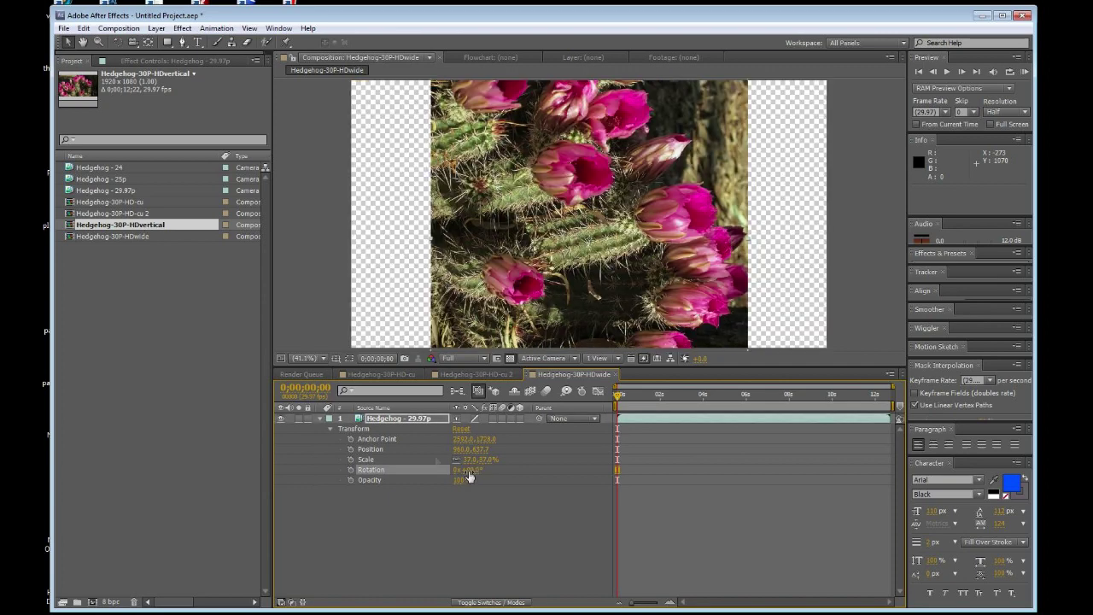
Step: Confirm the 90° rotation, then enlarge and raise the cactus layer to cover the whole frame
right_click(403, 420)
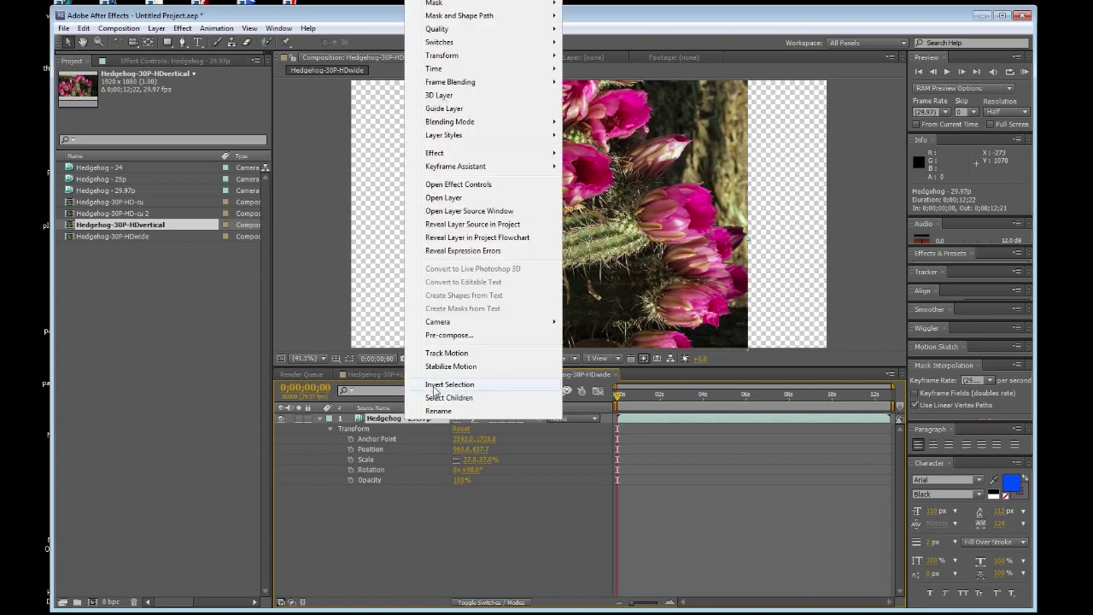
mouse_move(479, 56)
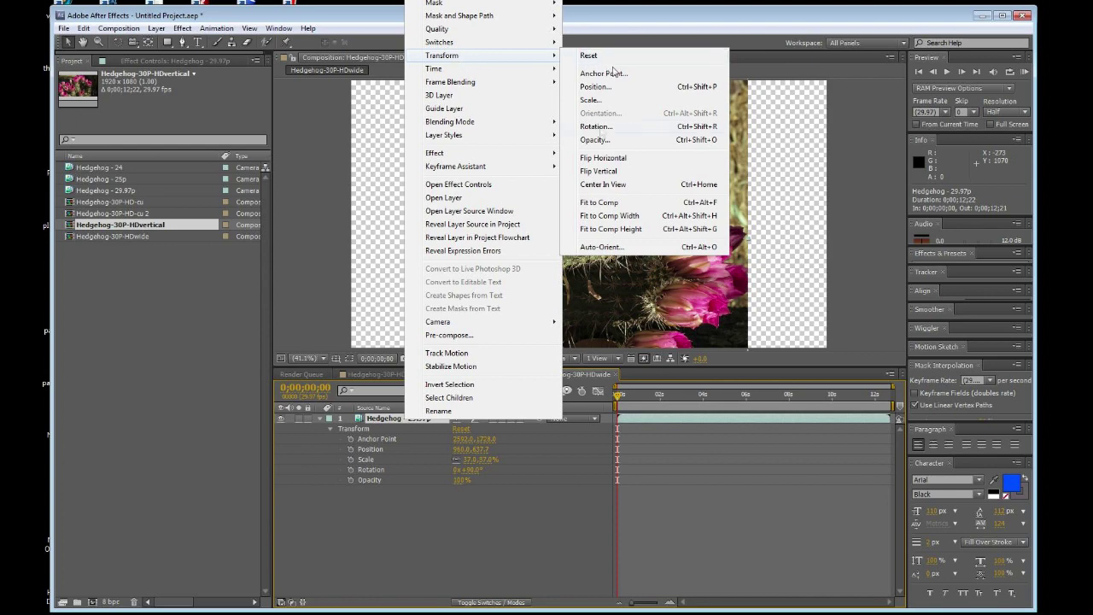
left_click(597, 127)
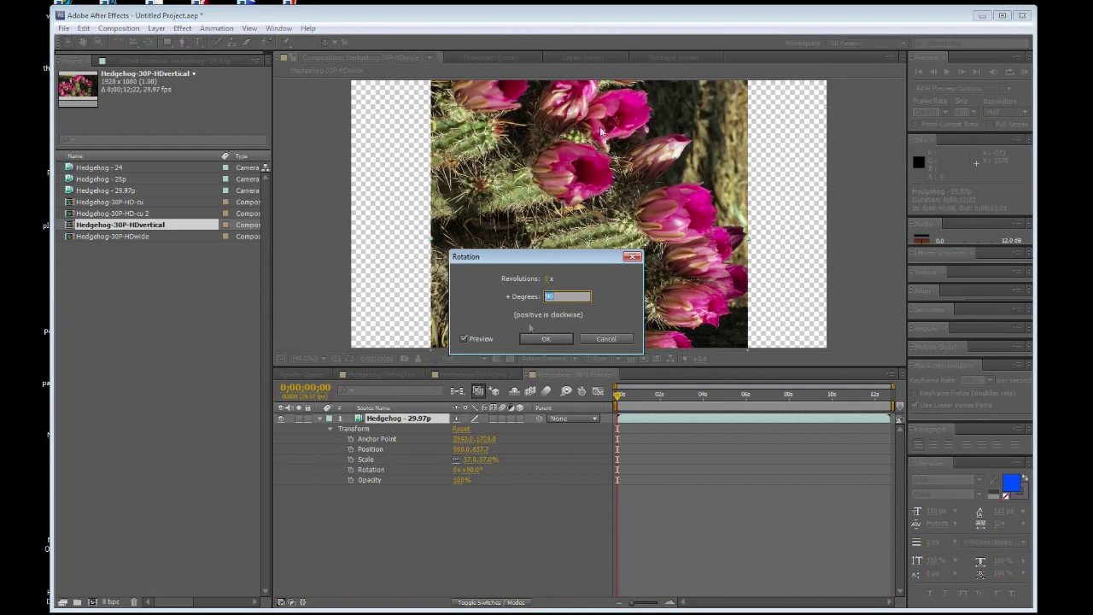
left_click(559, 342)
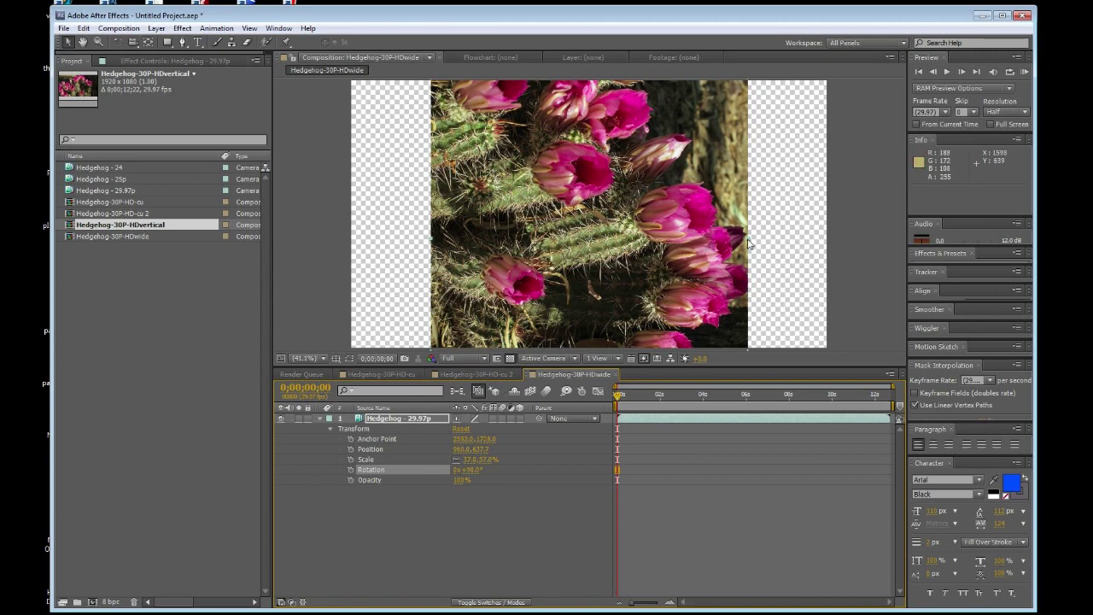
left_click_drag(750, 243, 829, 232)
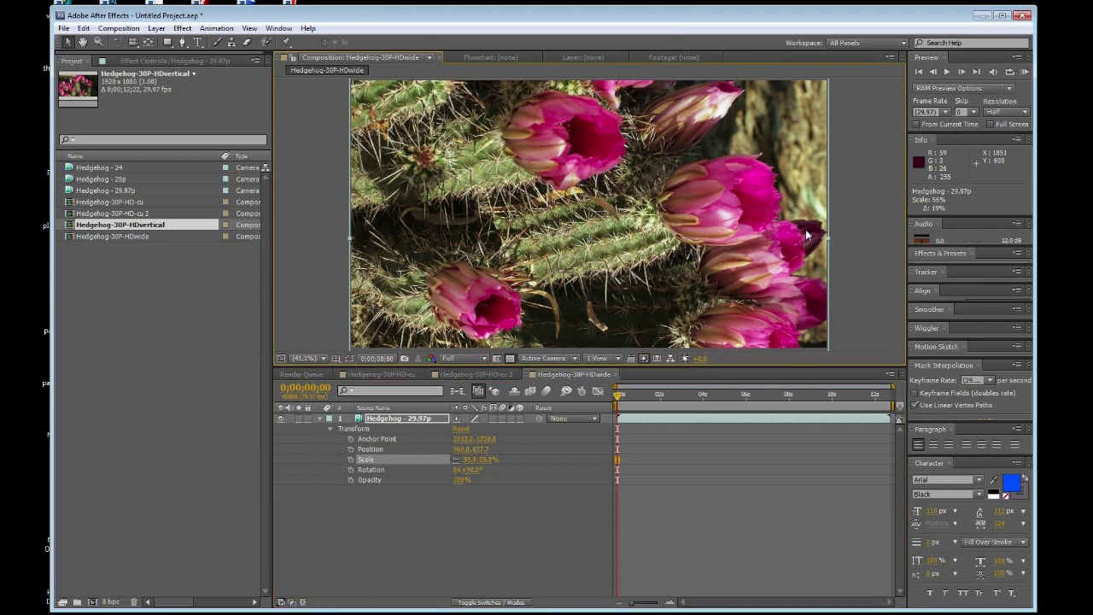
left_click_drag(766, 231, 766, 187)
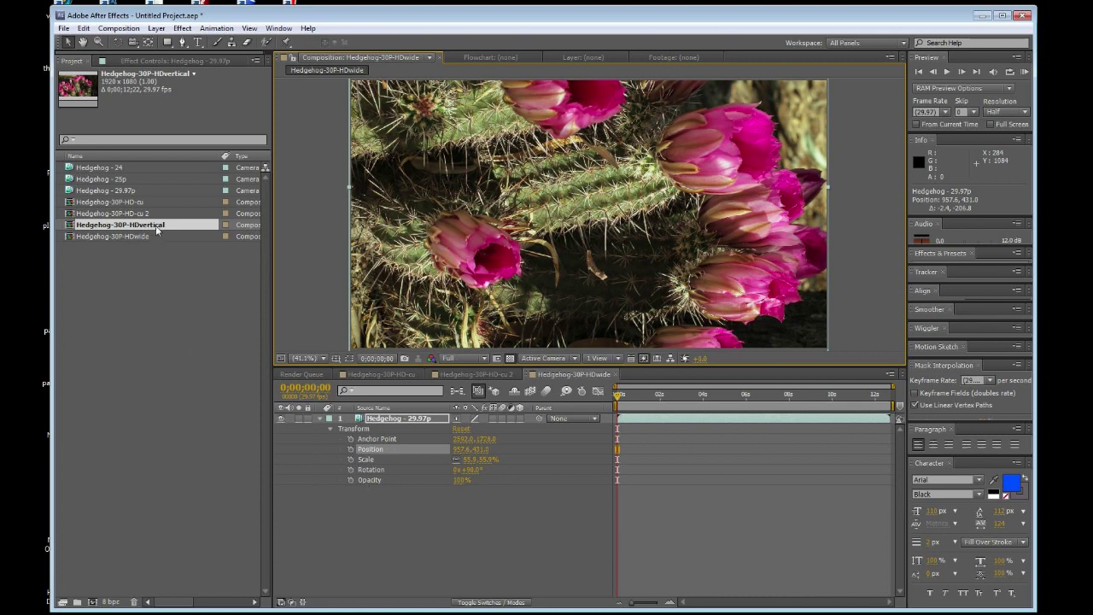
left_click(132, 282)
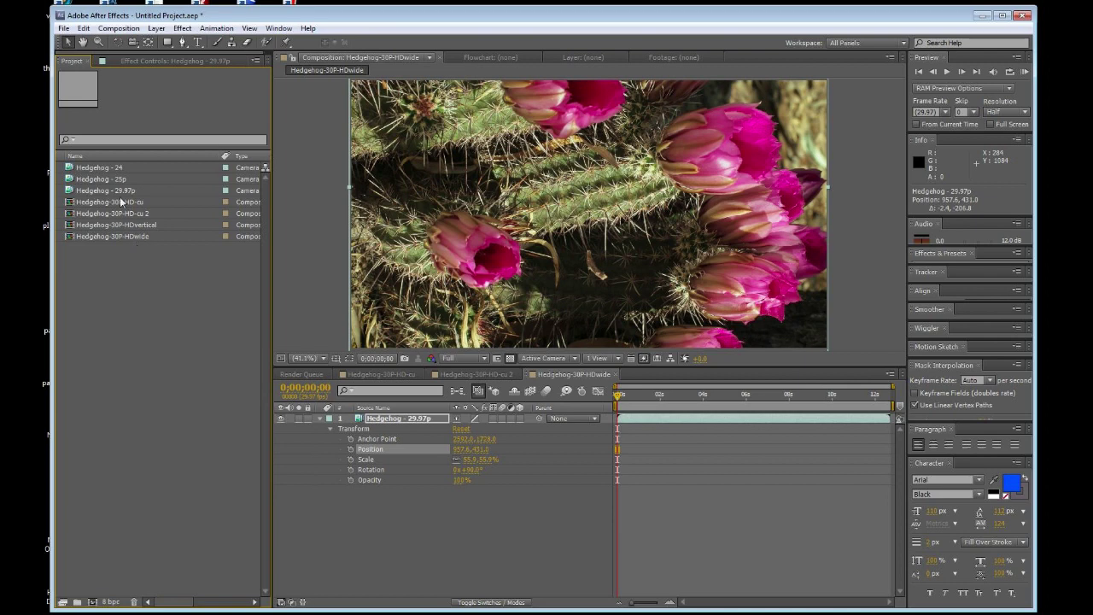
Step: Create a new composition from the Hedgehog - 29.97p footage
left_click(122, 171)
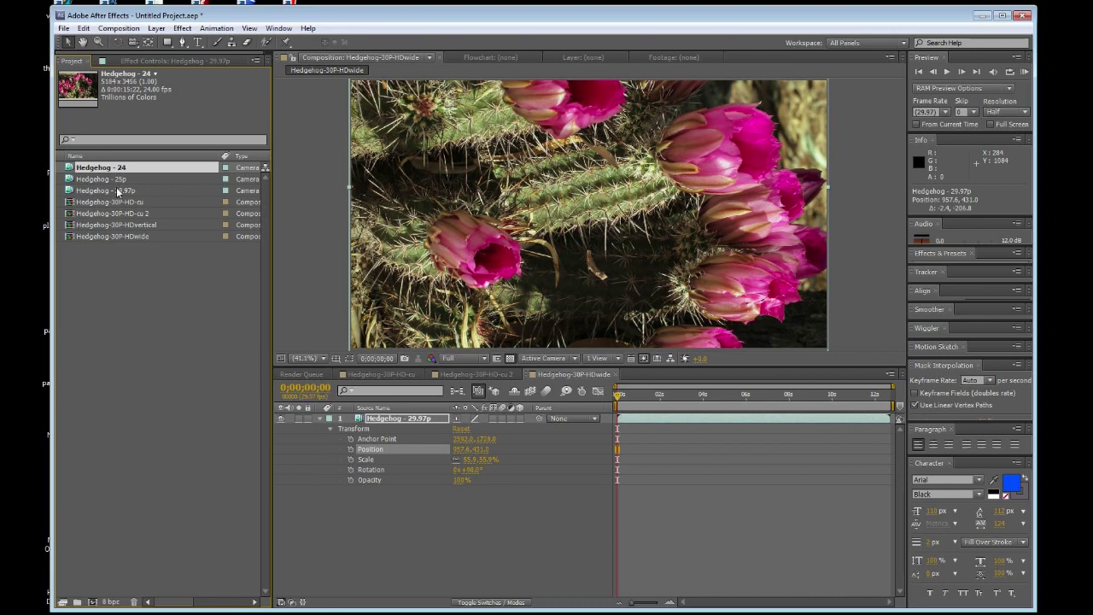
left_click(117, 191)
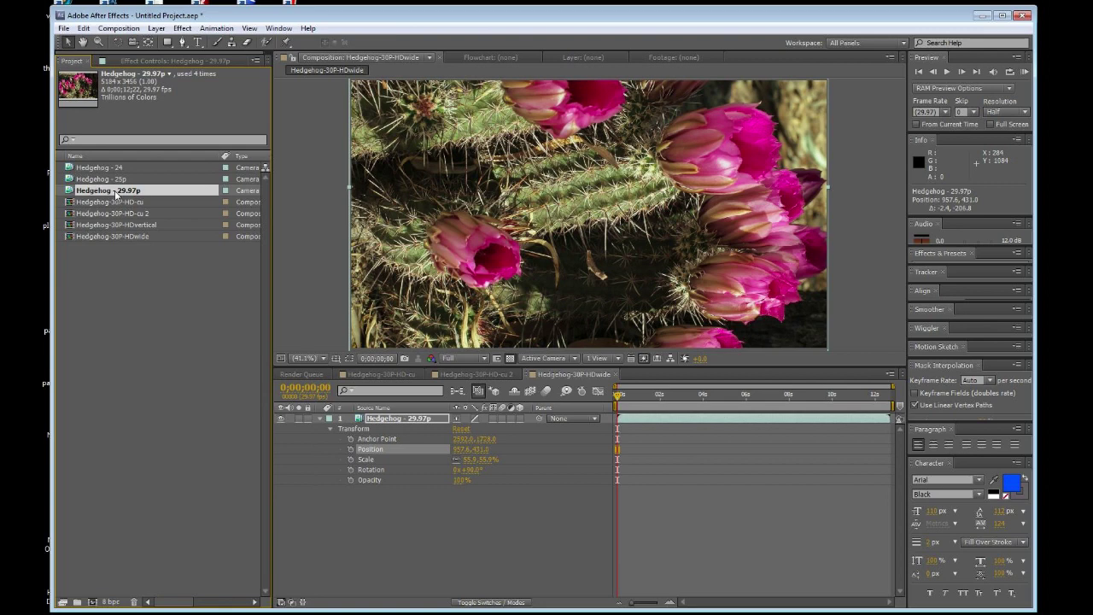
left_click_drag(116, 193, 94, 603)
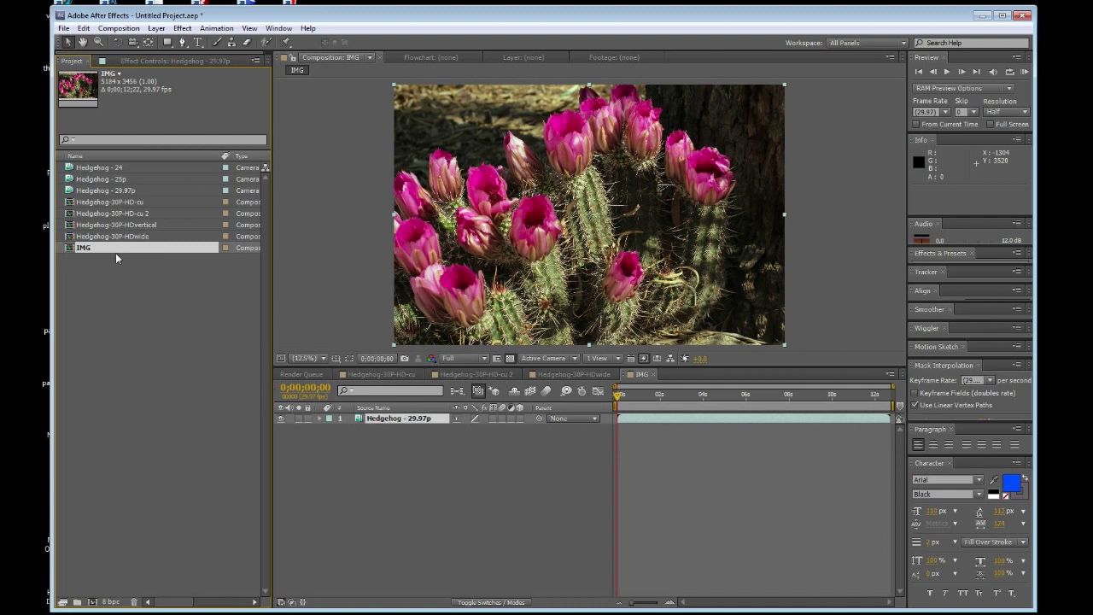
Step: Rename the new IMG composition Hedgehog-2K-30p
key("Return")
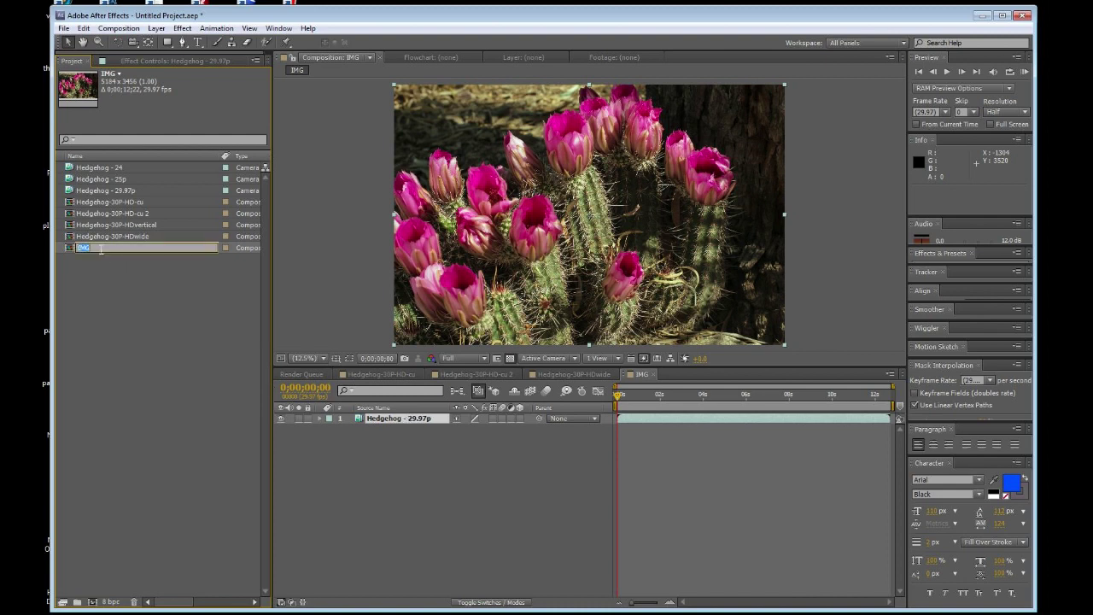
type("Hedgehog-2K-30p")
key("Return")
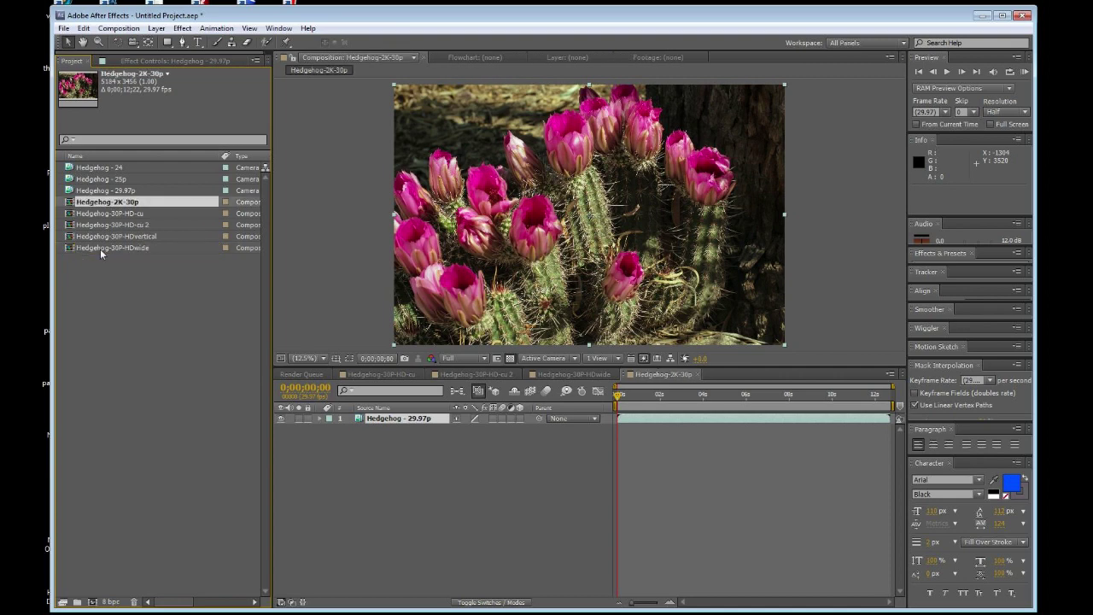
Step: Change Hedgehog-2K-30p's composition settings to the 2K Video preset (2048×1080)
right_click(130, 201)
left_click(166, 213)
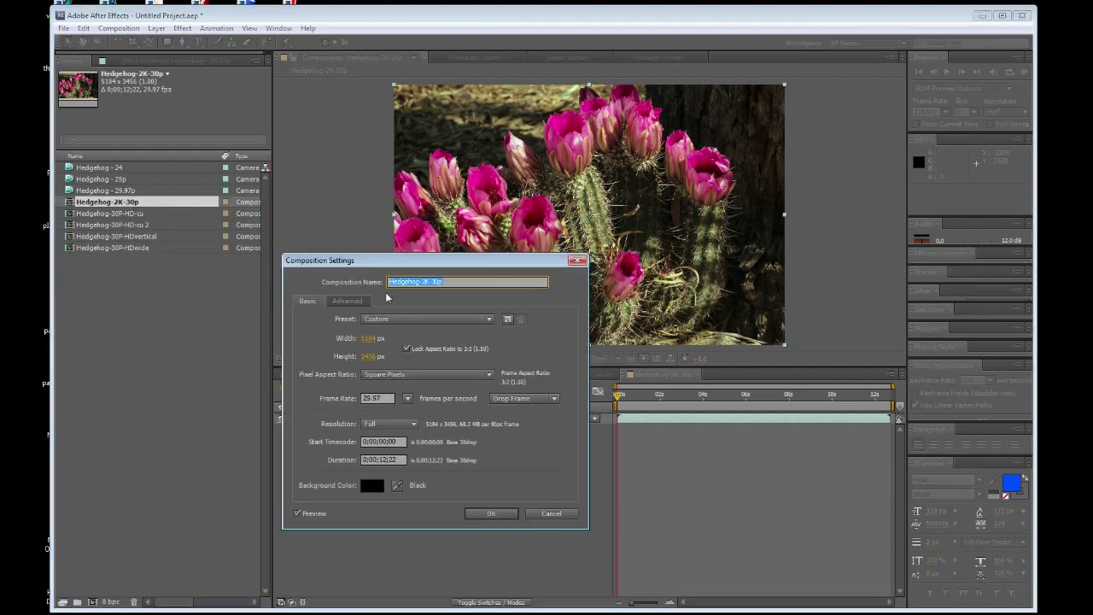
left_click(487, 322)
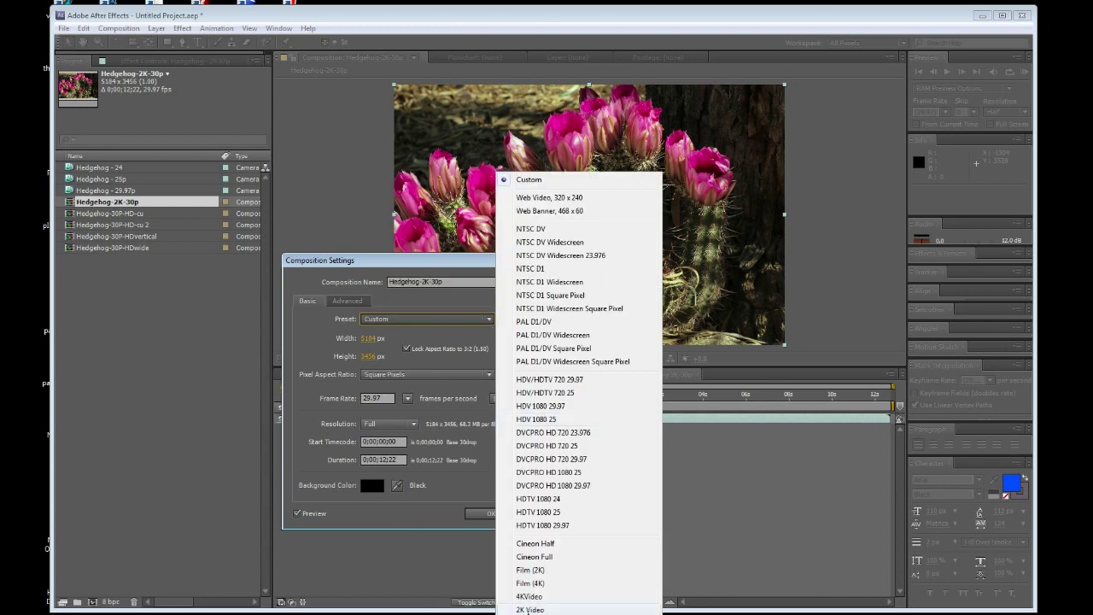
left_click(530, 609)
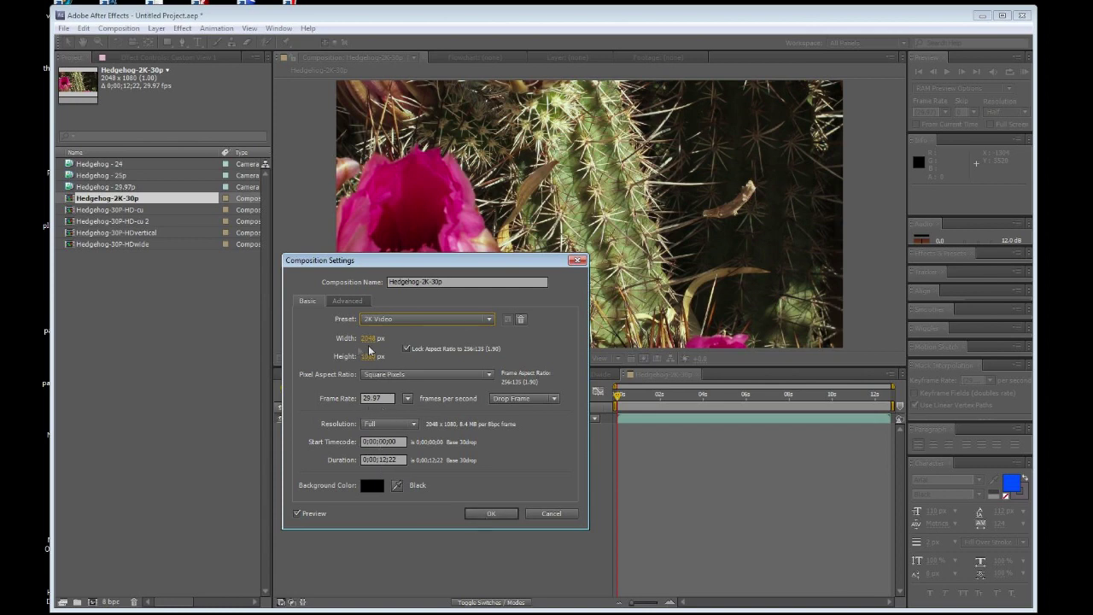
left_click(491, 513)
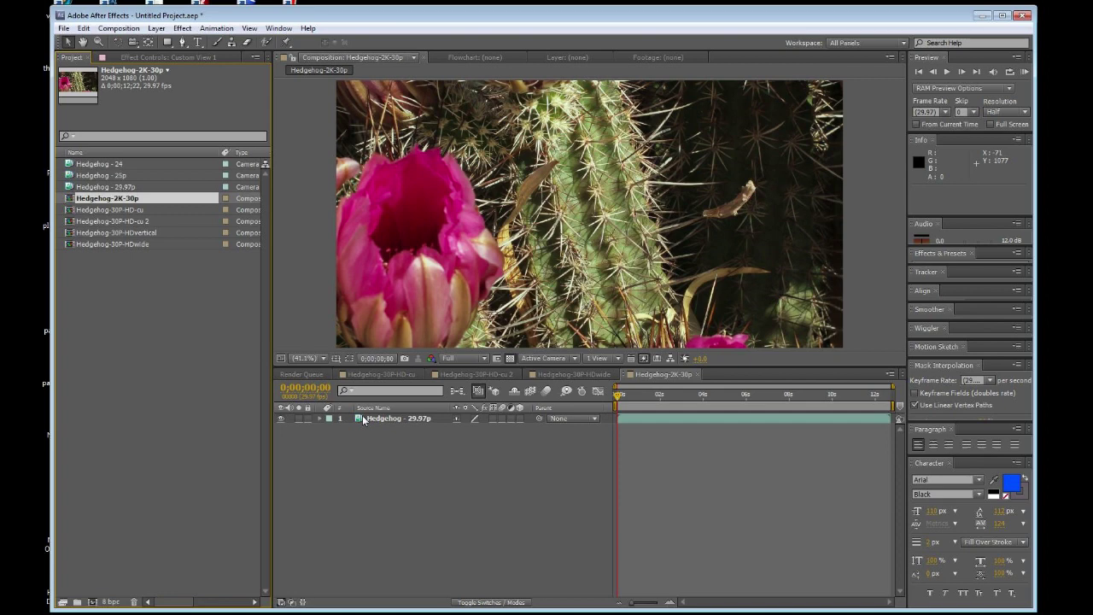
Step: Fit the cactus footage layer to the composition width
left_click(323, 359)
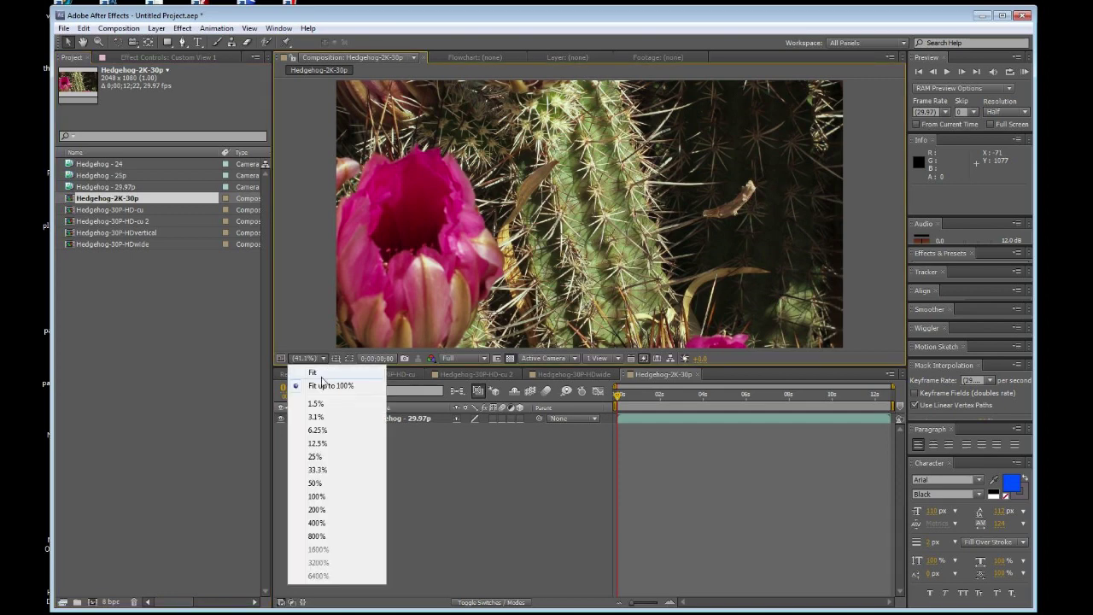
left_click(324, 386)
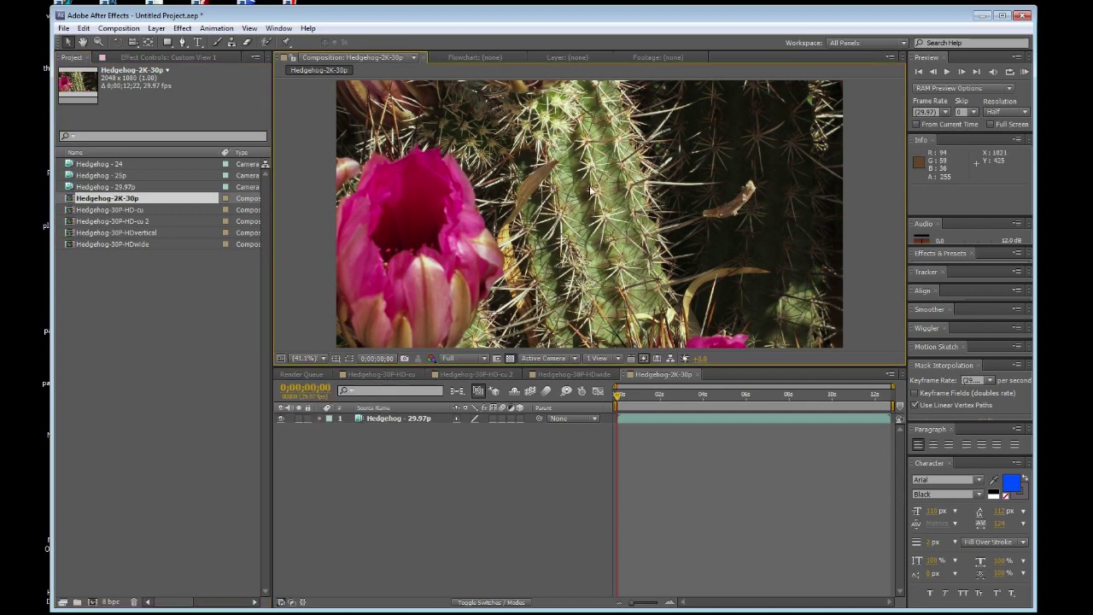
right_click(377, 423)
mouse_move(461, 63)
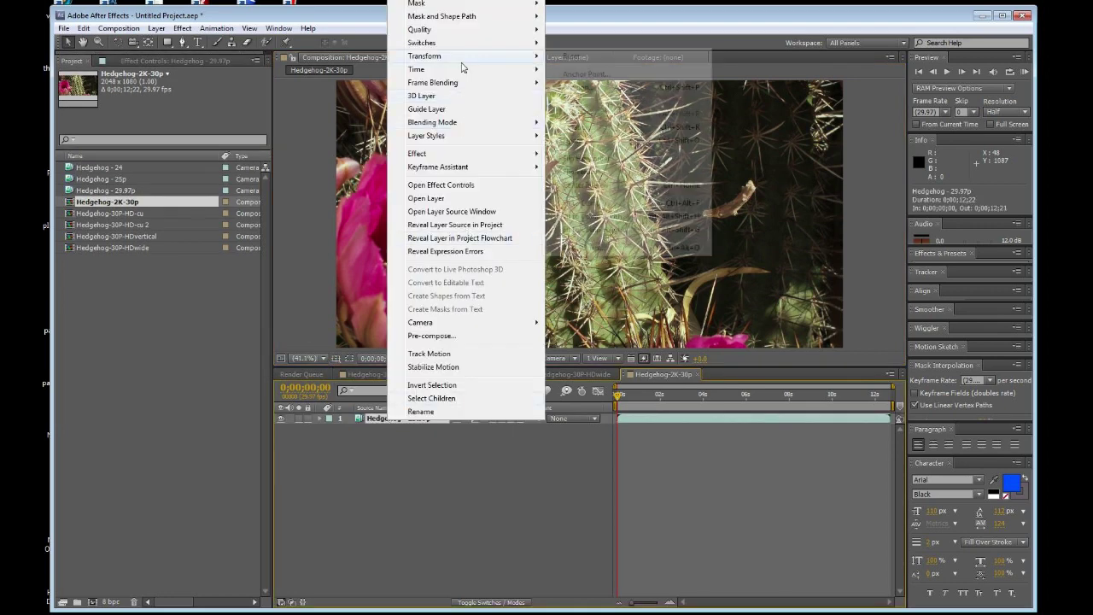
left_click(592, 216)
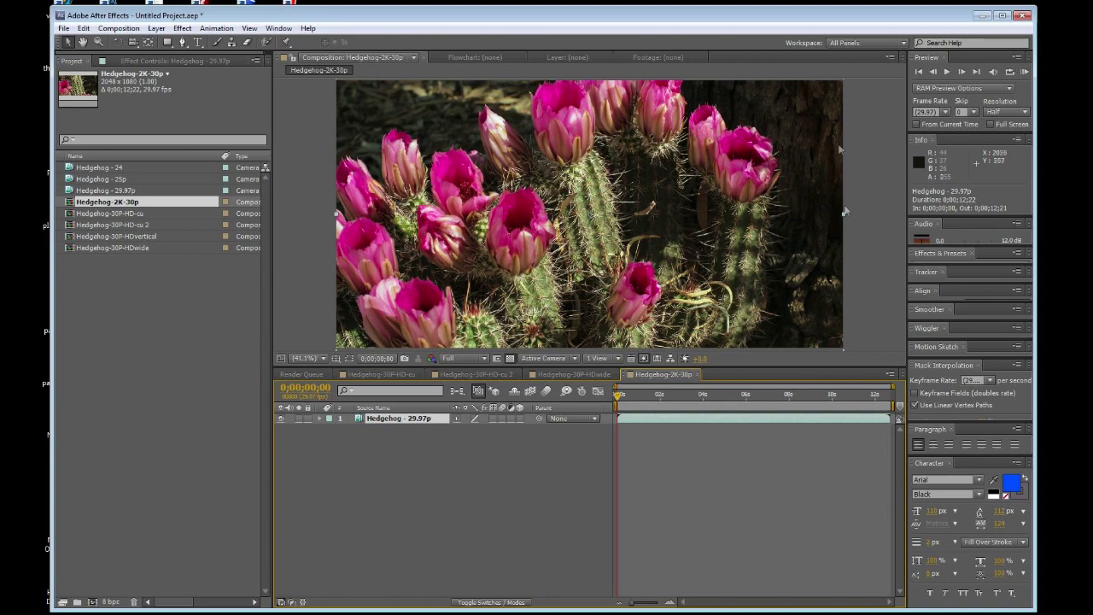
Step: Switch between the HDwide, 2K-30p and HD-cu composition tabs in the timeline
left_click(578, 376)
left_click(651, 377)
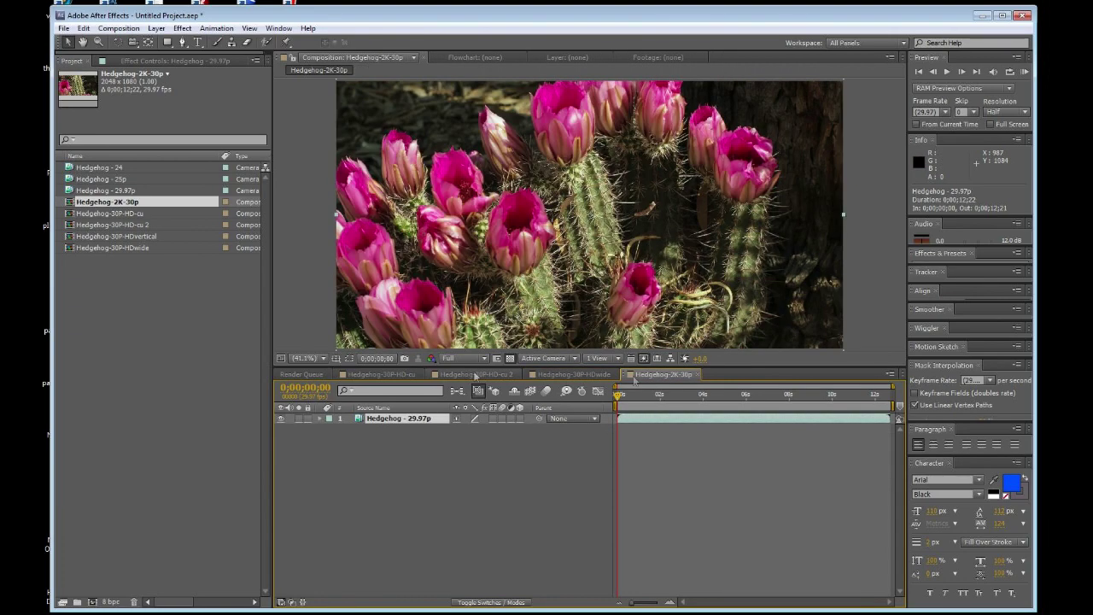
left_click(403, 374)
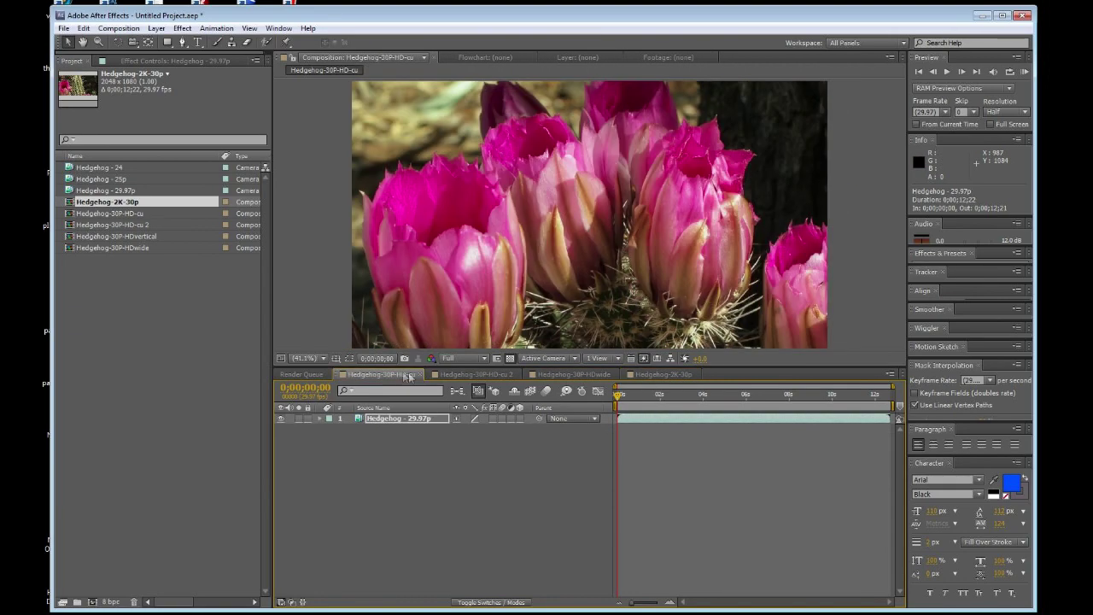
left_click(647, 374)
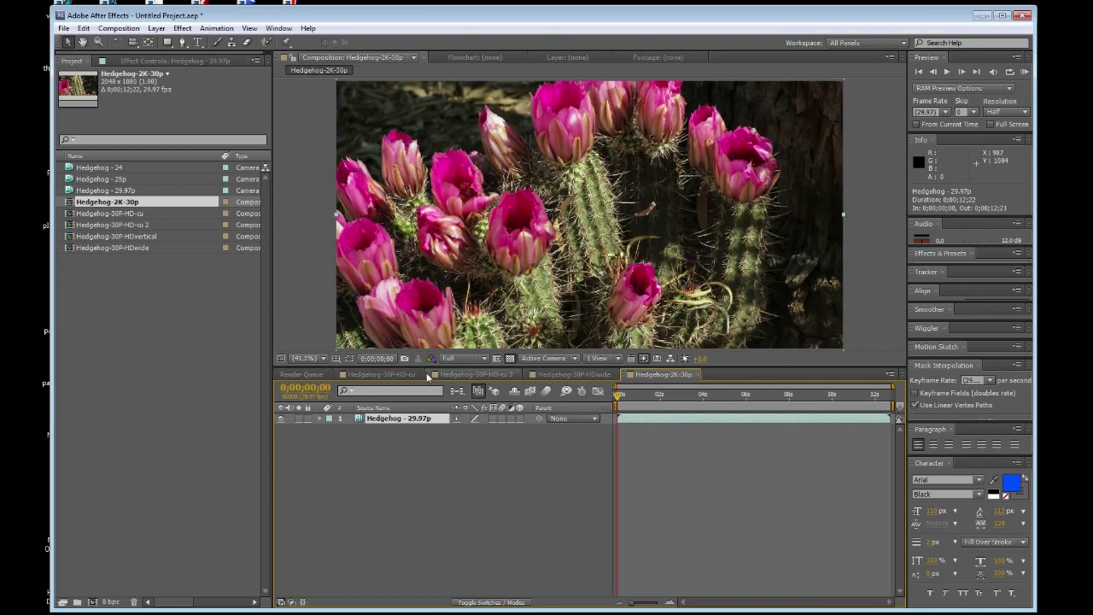
Step: Open the Hedgehog-30P-HDwide and Hedgehog-30P-HDvertical compositions from the Project panel
left_click(137, 248)
double_click(135, 248)
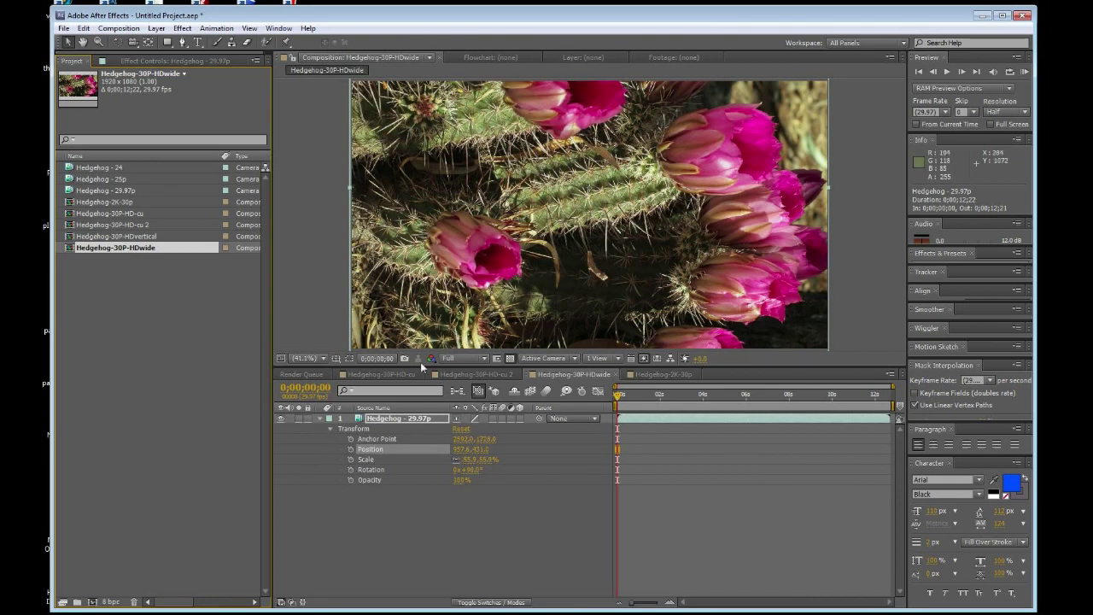
left_click(167, 236)
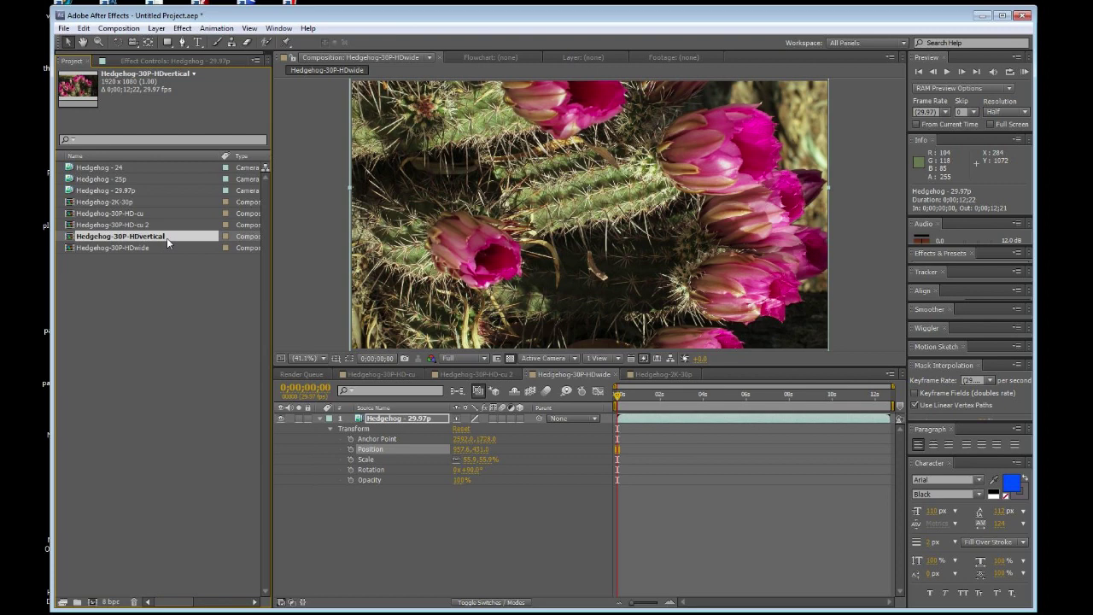
double_click(167, 237)
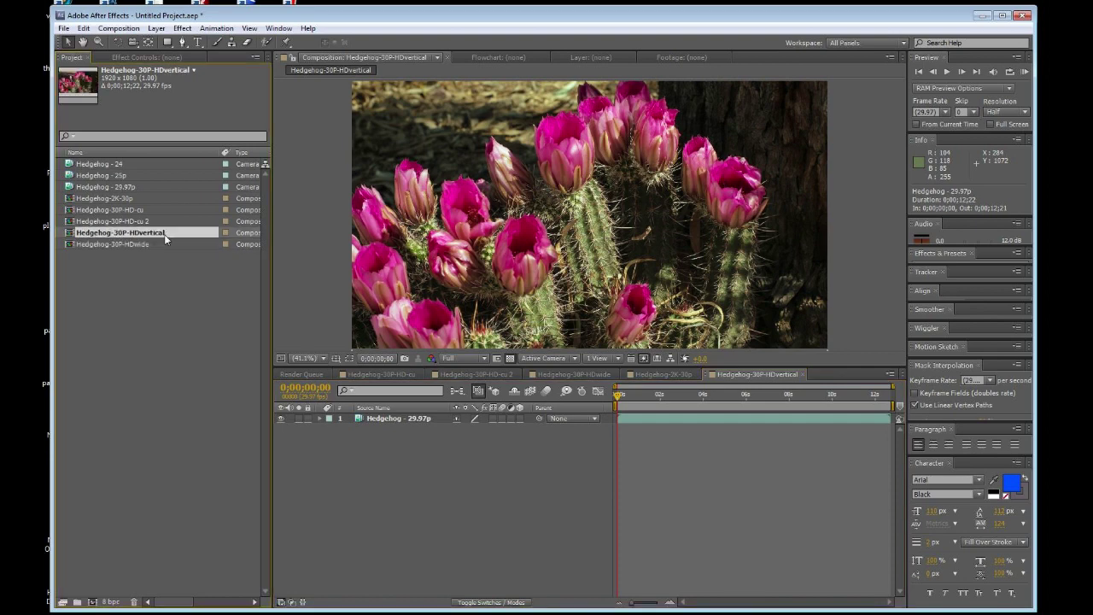
Step: Rename the wide-shot composition to Hedgehog-30P-HDwide-1
key("Return")
left_click(166, 236)
key("BackSpace")
key("BackSpace")
key("BackSpace")
key("BackSpace")
key("BackSpace")
key("BackSpace")
key("BackSpace")
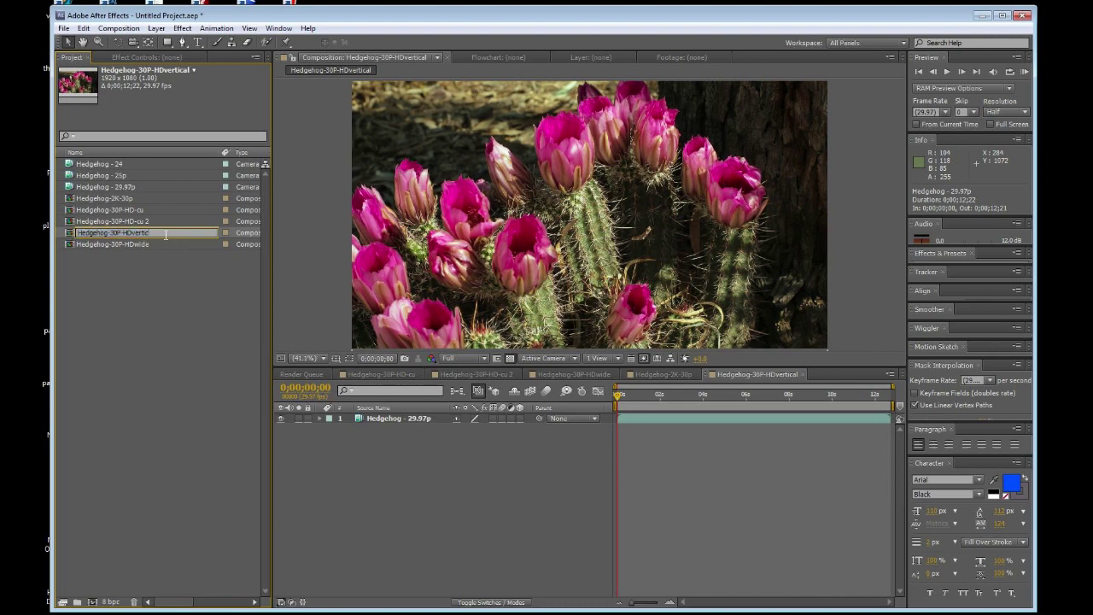
type("wide-1")
key("Return")
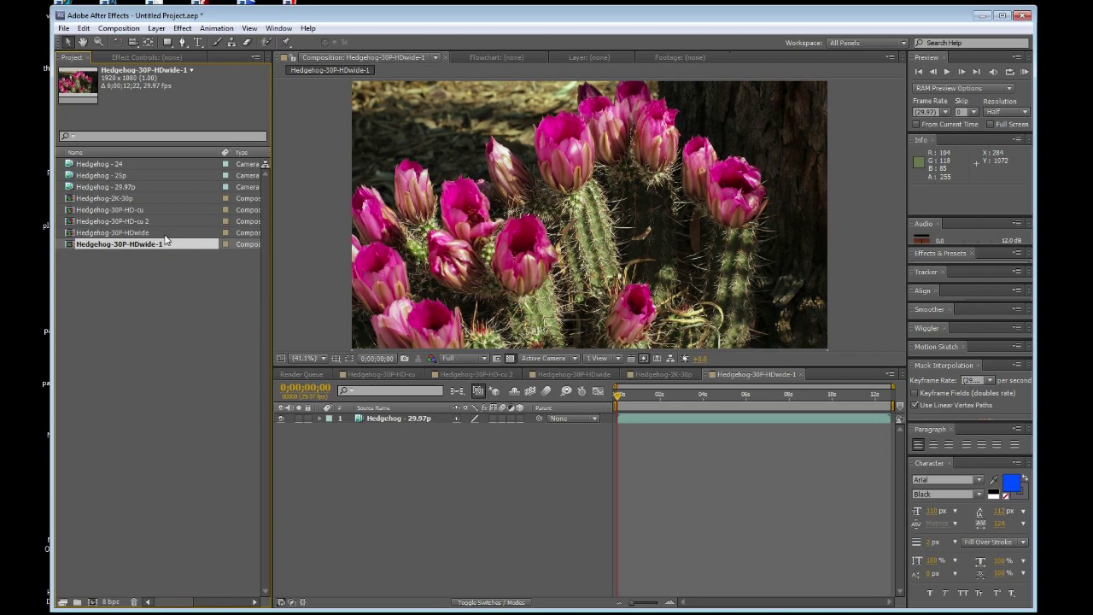
Step: Rename the rotated close-up composition to Hedgehog-30P-HDvertical, then open HDwide-1 and Hedgehog-2K-30p
double_click(163, 233)
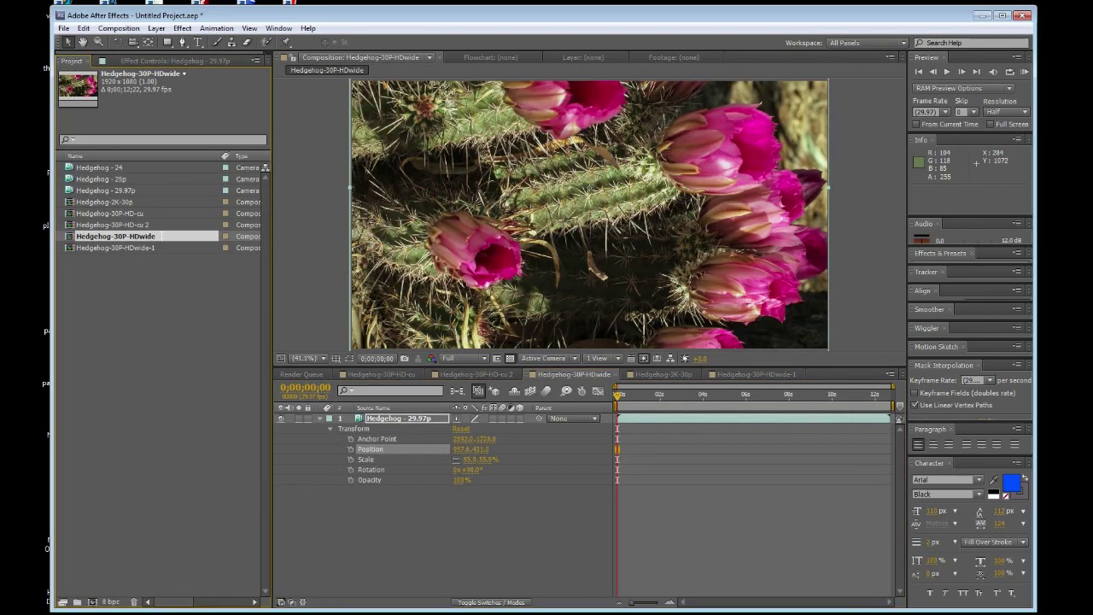
key("Return")
key("BackSpace")
key("BackSpace")
key("BackSpace")
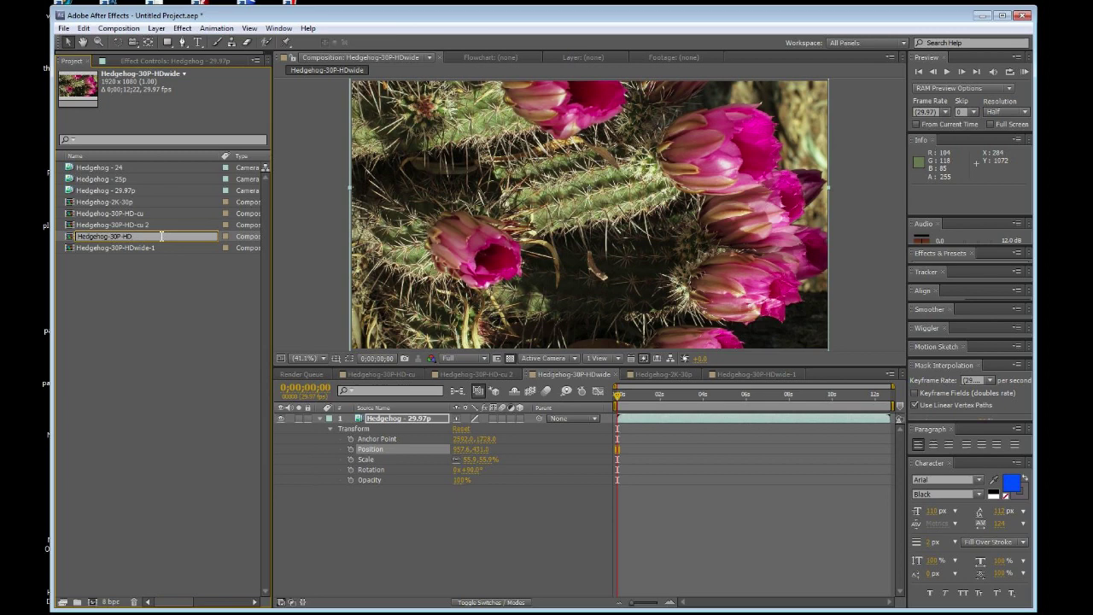
type("vertica")
type("le")
key("Return")
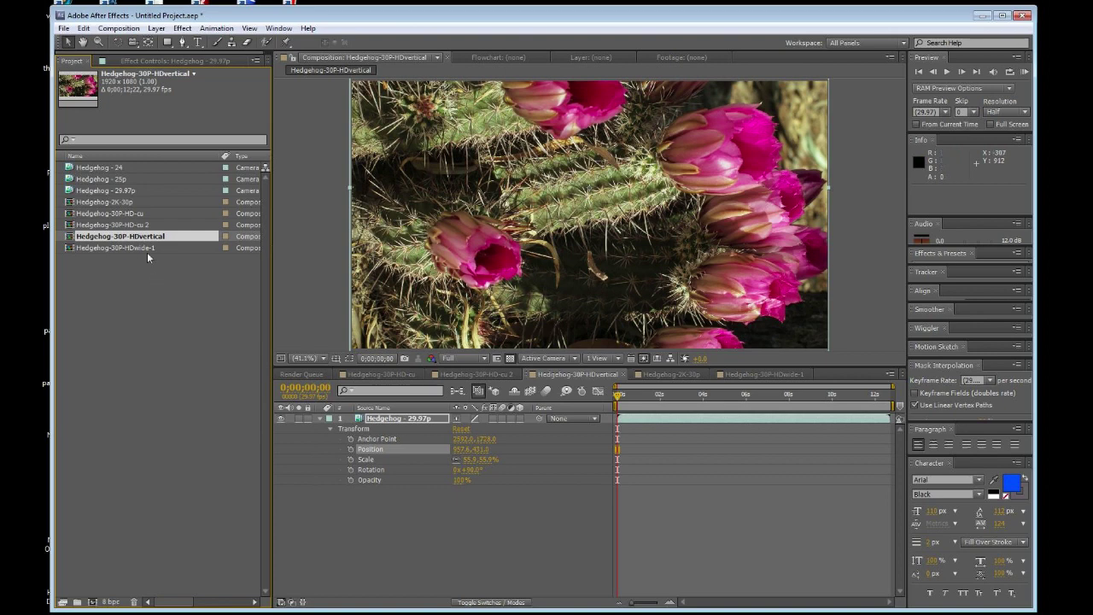
double_click(148, 247)
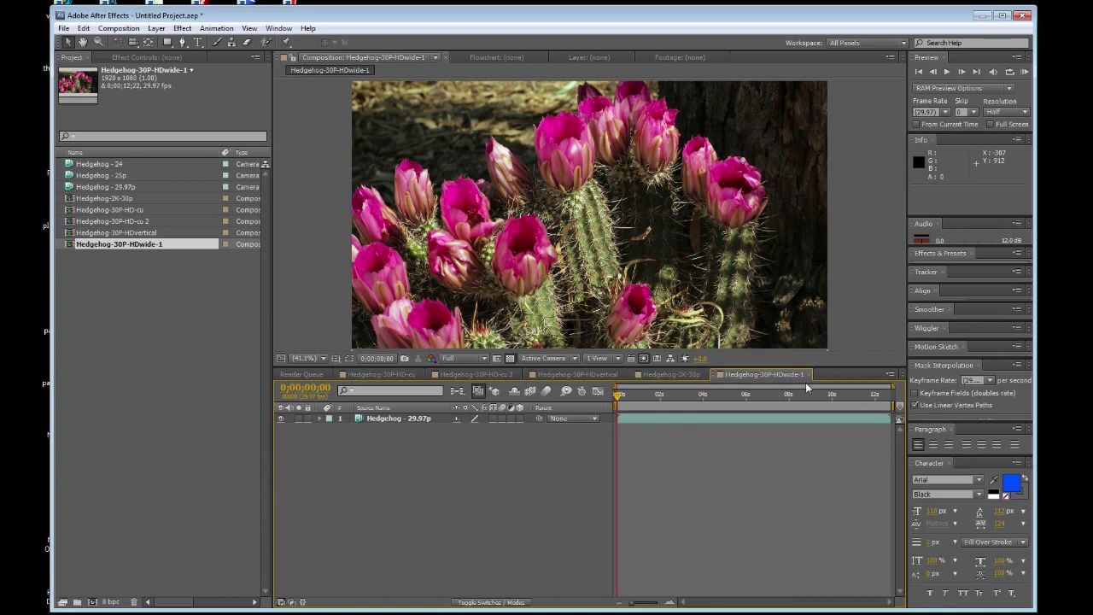
left_click(685, 376)
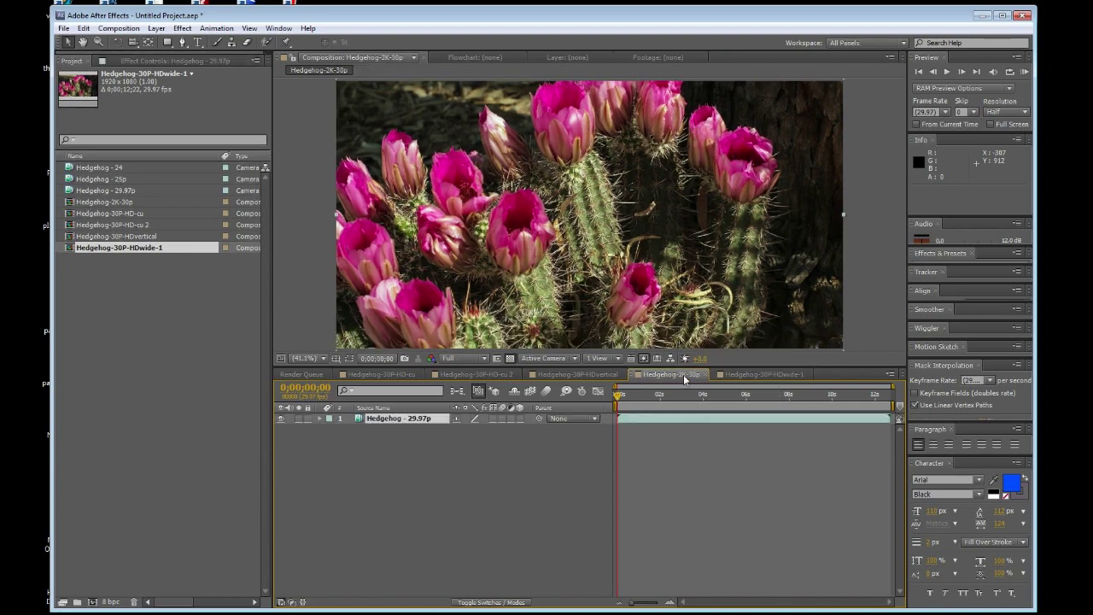
Step: Duplicate Hedgehog-2K-30p with Ctrl+D, rename the copy Hedgehog-4K-30p, and open it
left_click(748, 376)
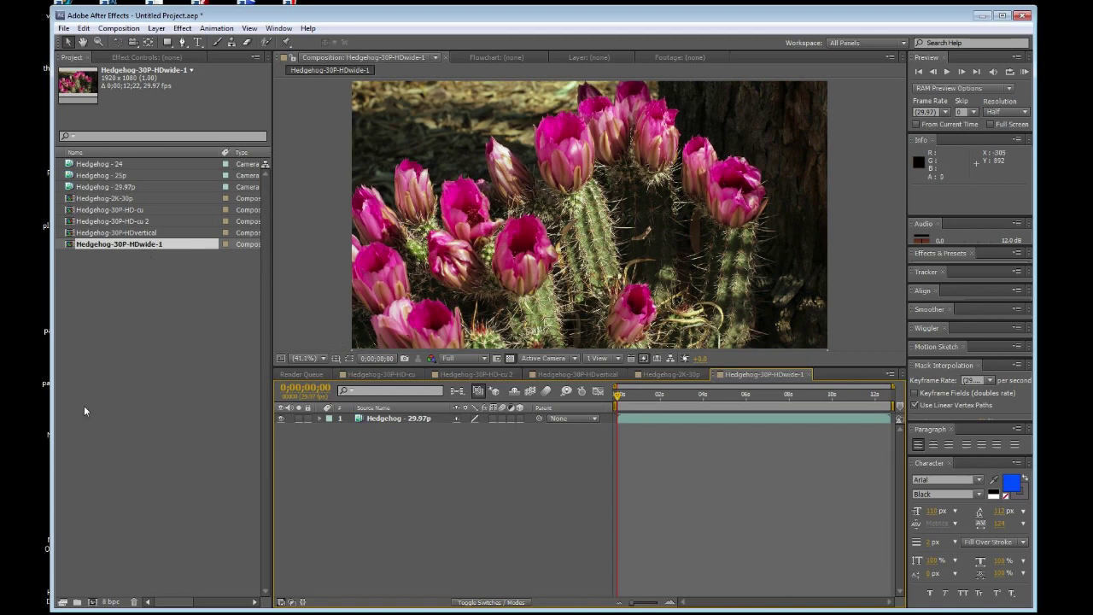
left_click(114, 199)
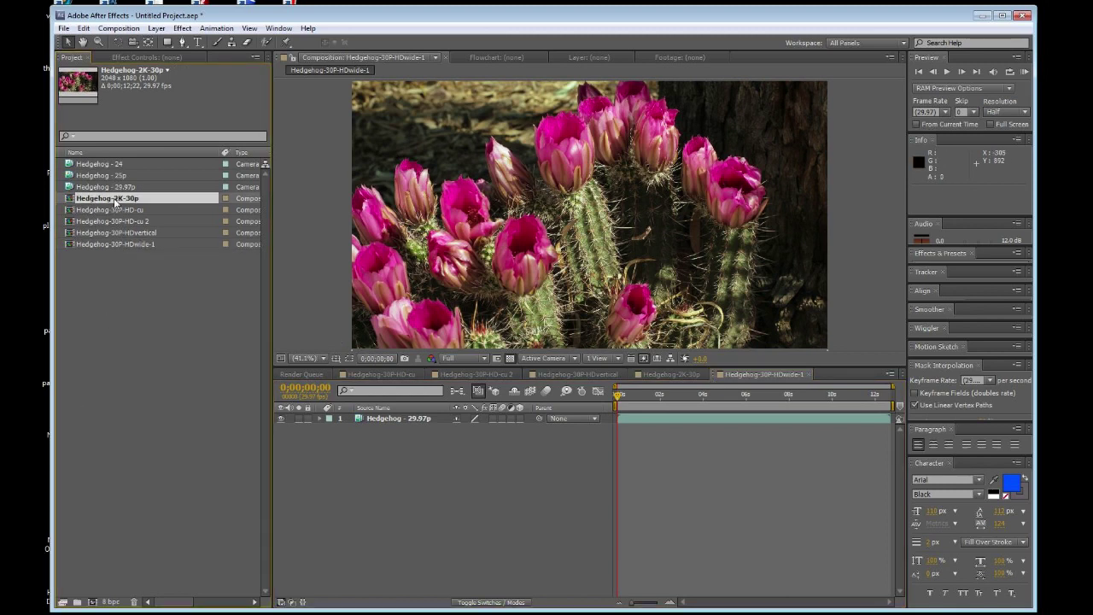
key("ctrl+d")
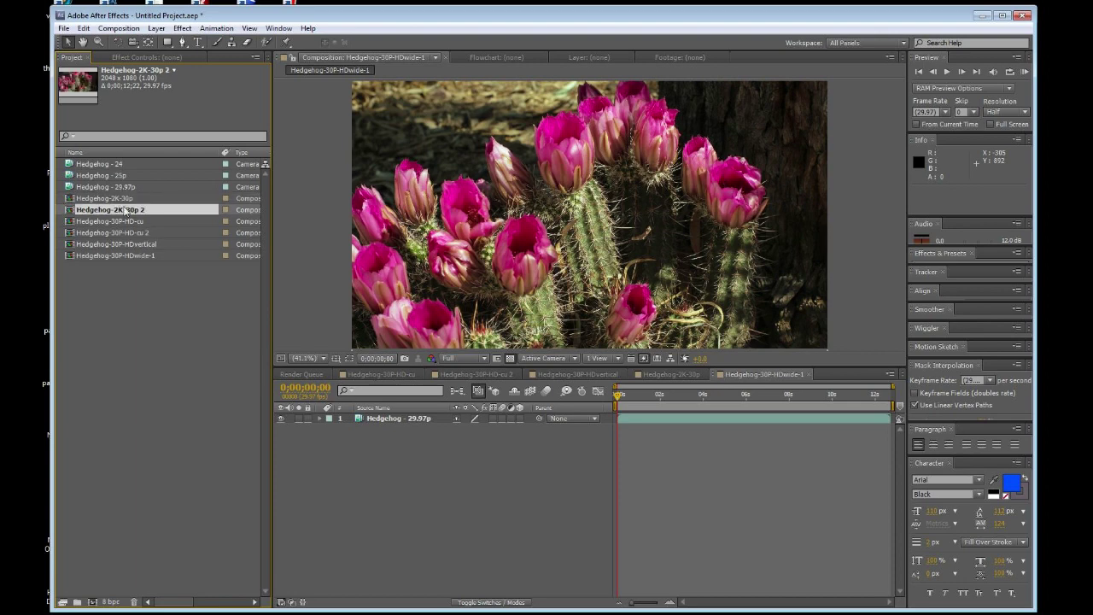
key("Return")
key("End")
key("BackSpace")
key("BackSpace")
key("BackSpace")
key("BackSpace")
key("BackSpace")
key("BackSpace")
key("BackSpace")
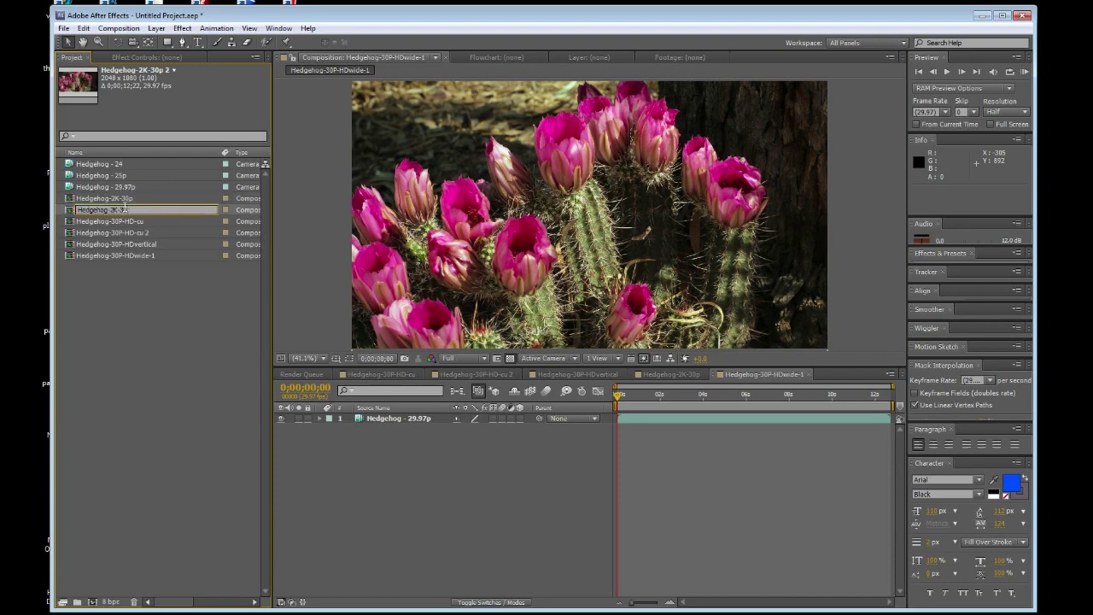
key("BackSpace")
type("4K-30p")
key("Return")
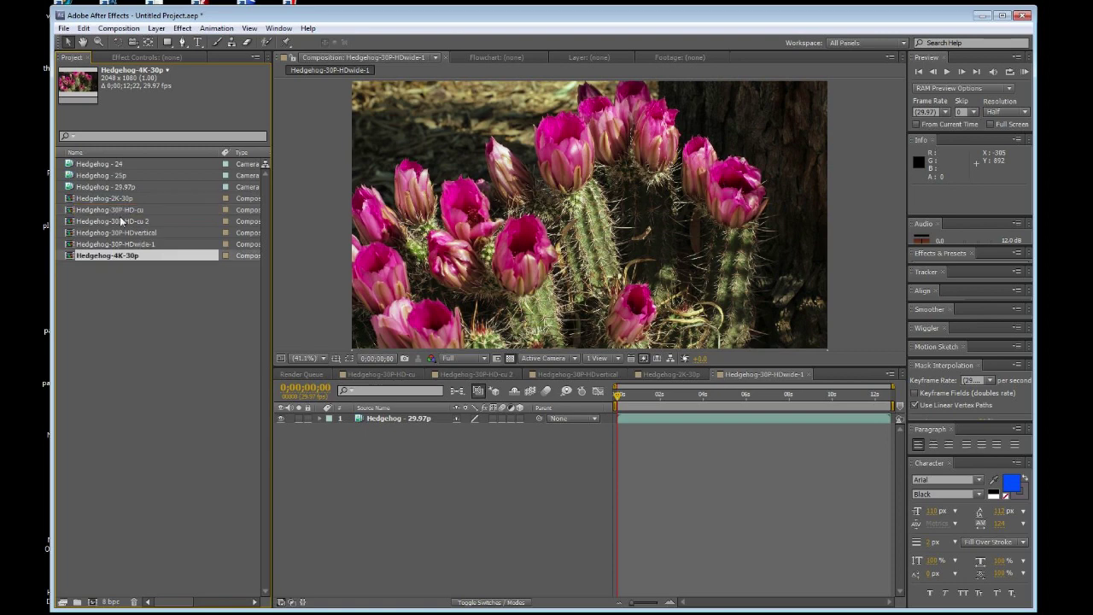
double_click(117, 256)
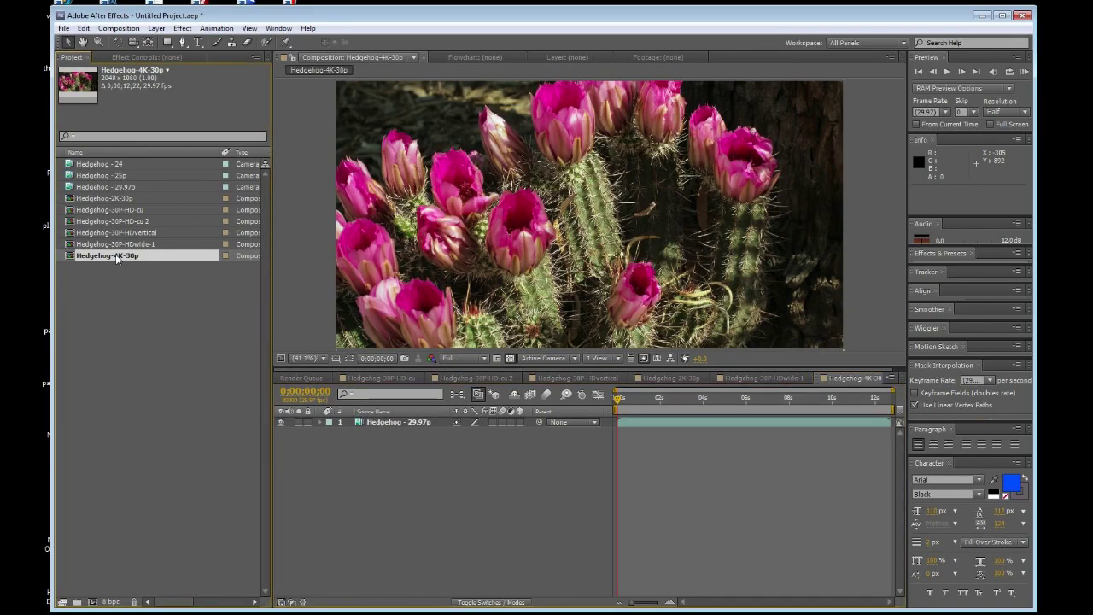
Step: Change Hedgehog-4K-30p's composition settings to the 4K Video preset (4096×2160)
right_click(117, 256)
left_click(157, 268)
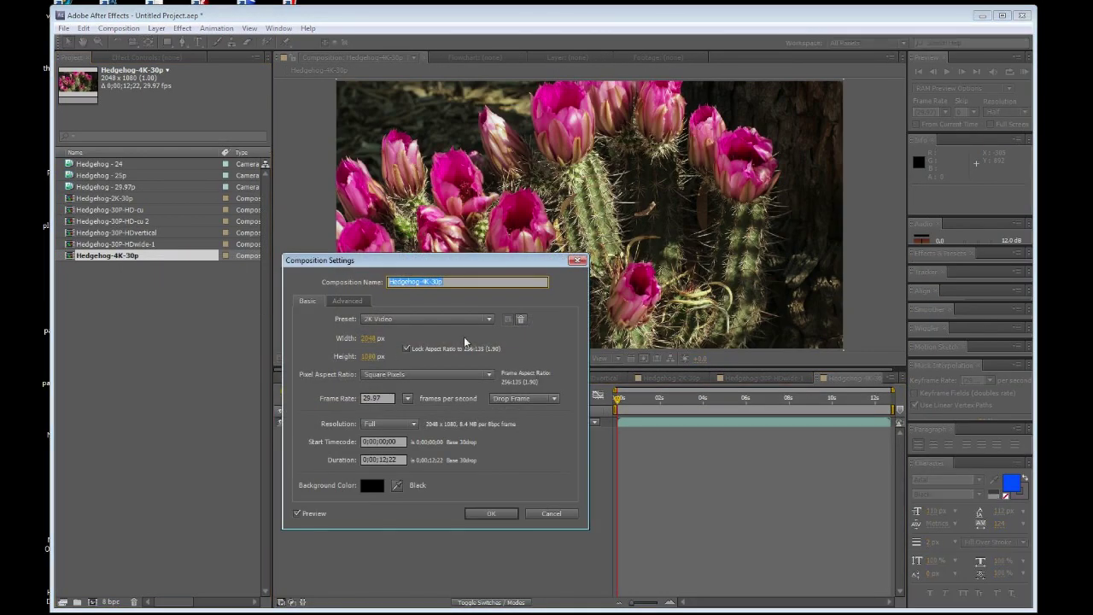
left_click(486, 320)
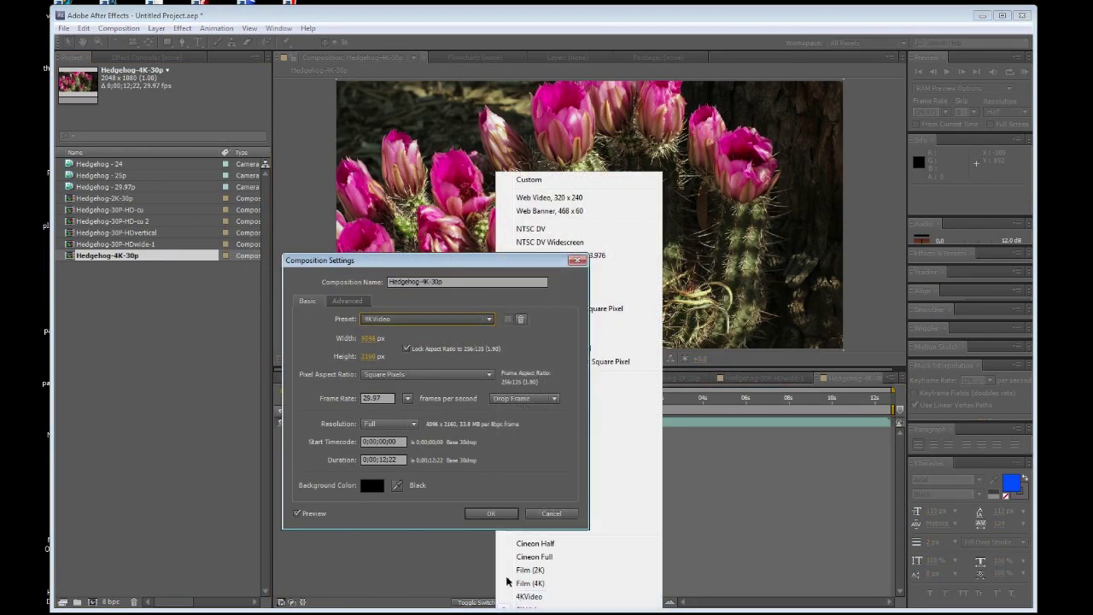
left_click(520, 596)
left_click(488, 514)
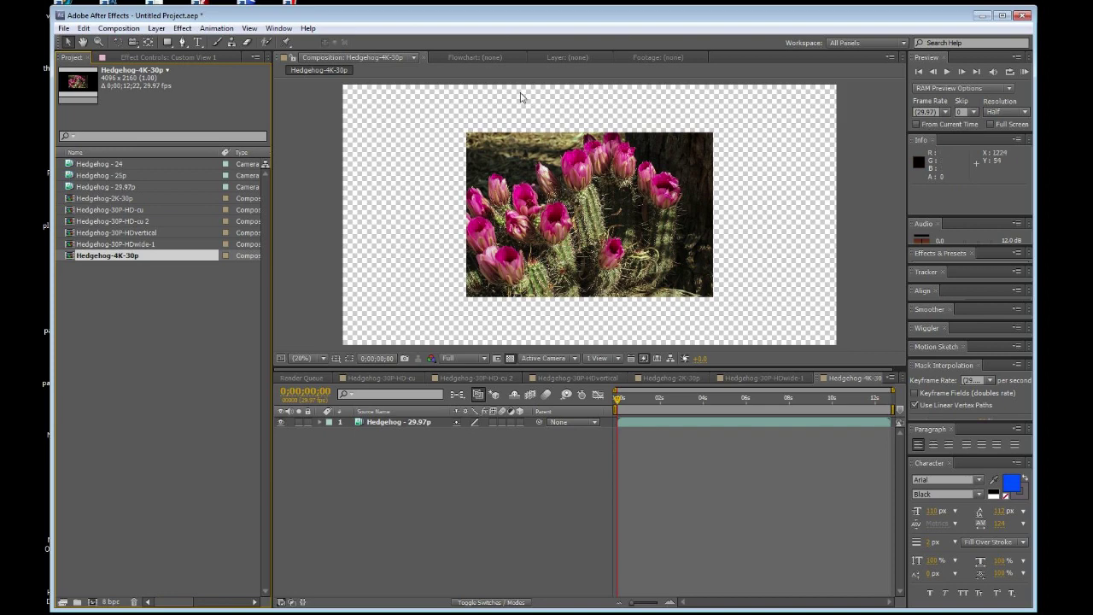
Step: Center the Hedgehog - 29.97p layer in view and scale it to fill the frame
right_click(393, 427)
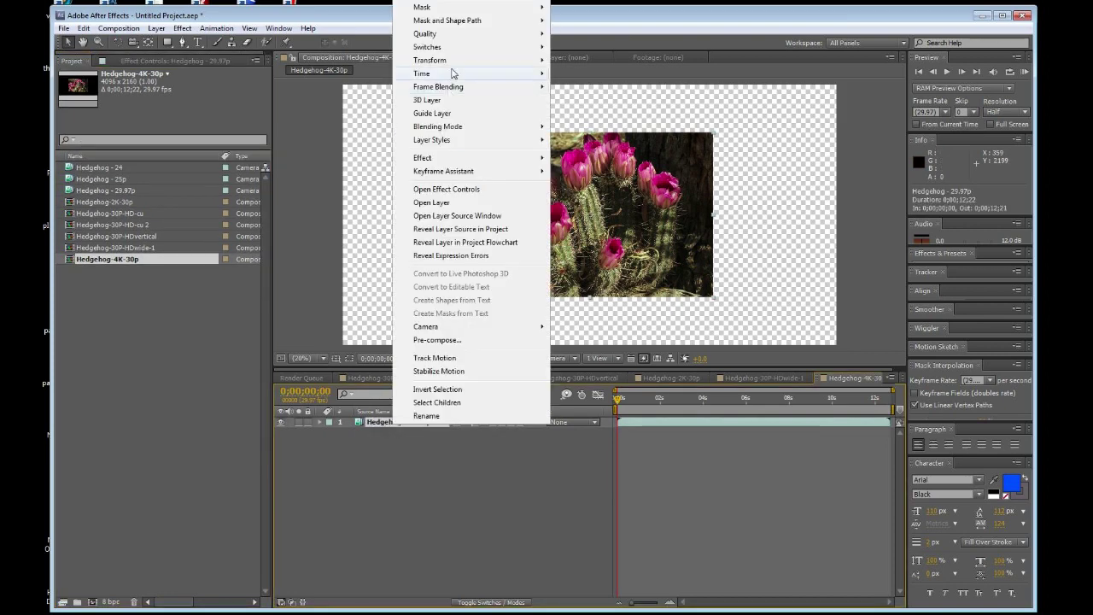
mouse_move(457, 62)
left_click(603, 196)
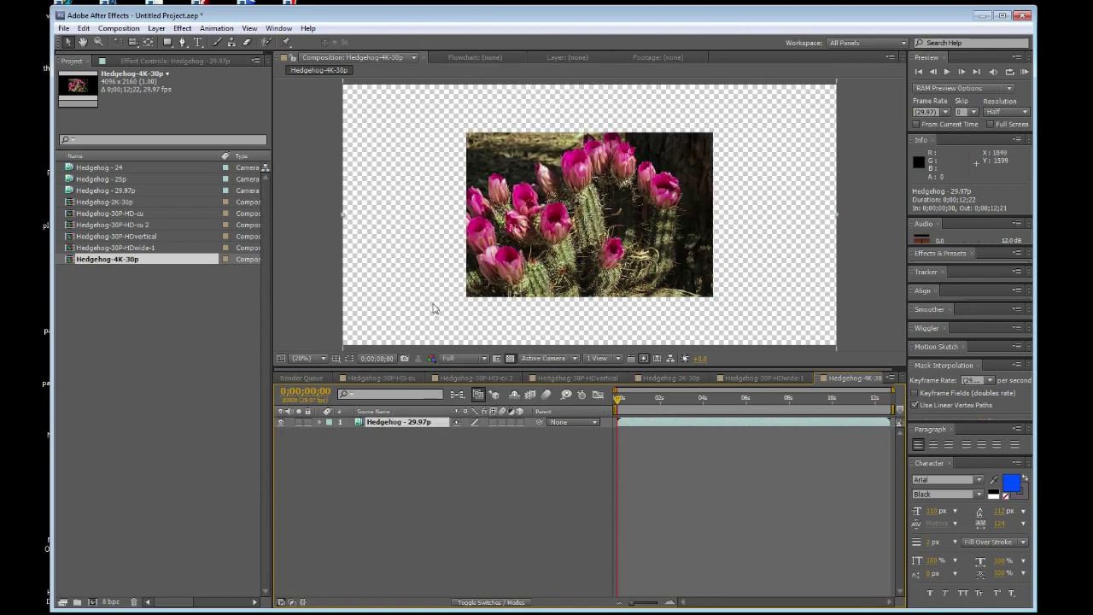
key("ctrl+alt+f")
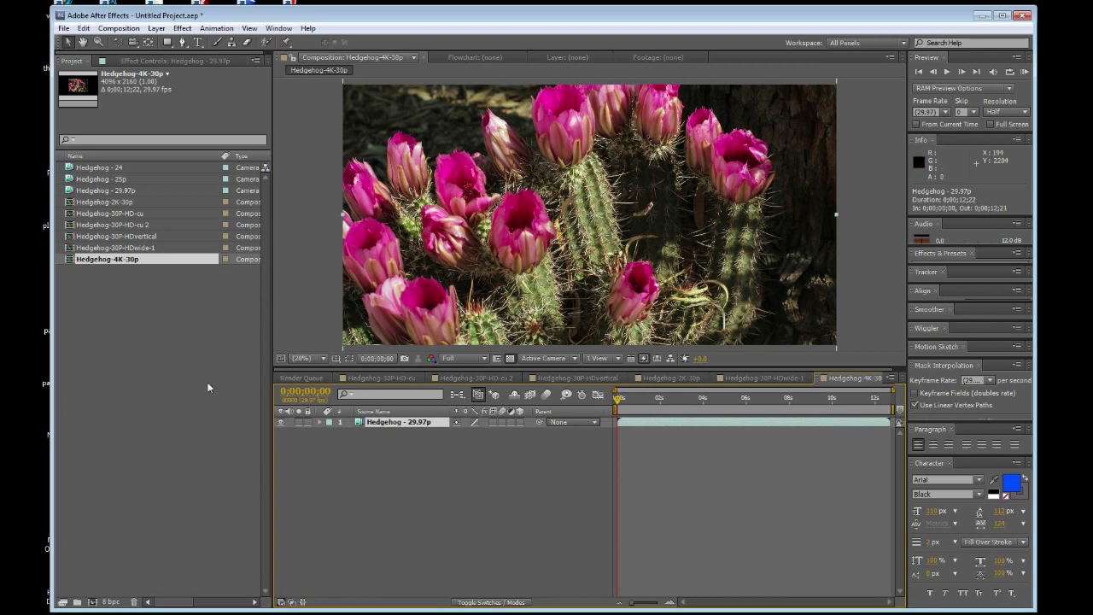
Step: Create a composition from the Hedgehog - 25p sequence and rename it Hedgehog-HD 25p-PAL
left_click(109, 181)
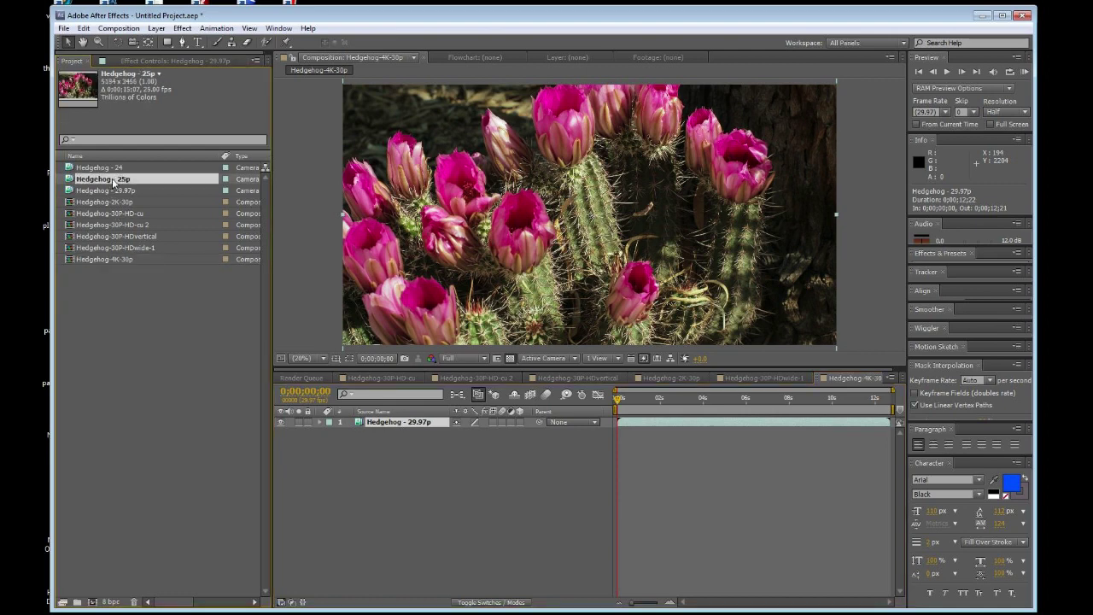
left_click(95, 602)
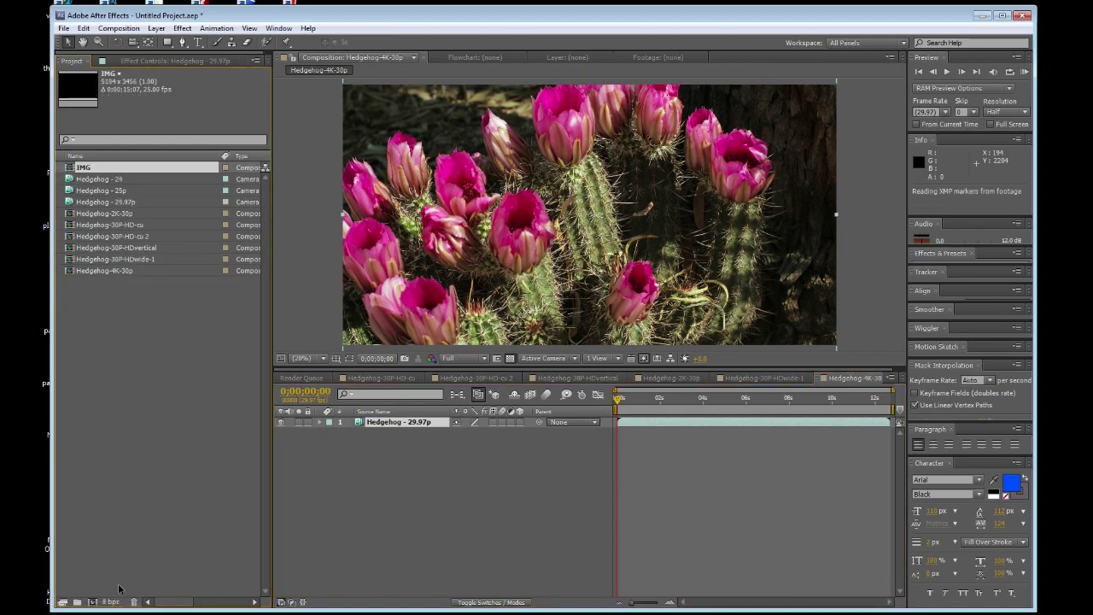
left_click(113, 169)
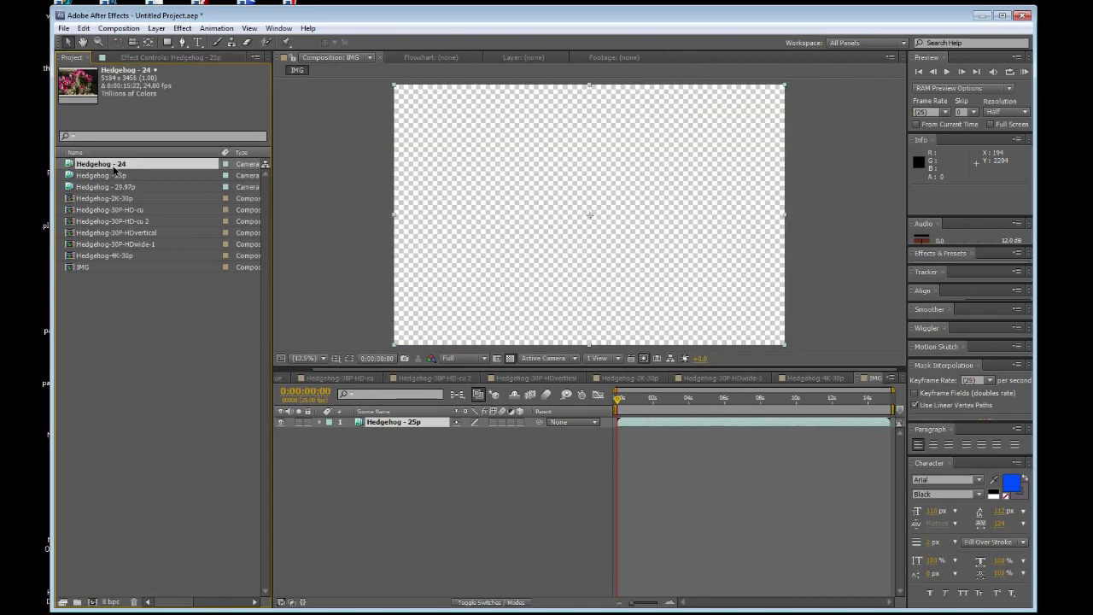
left_click(101, 268)
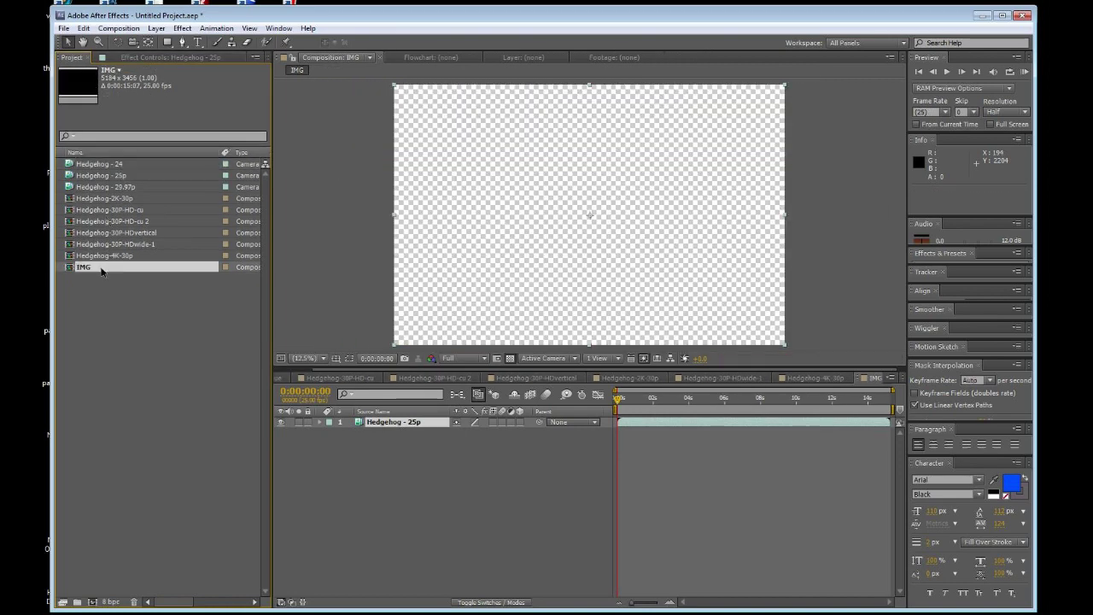
key("Return")
type("He")
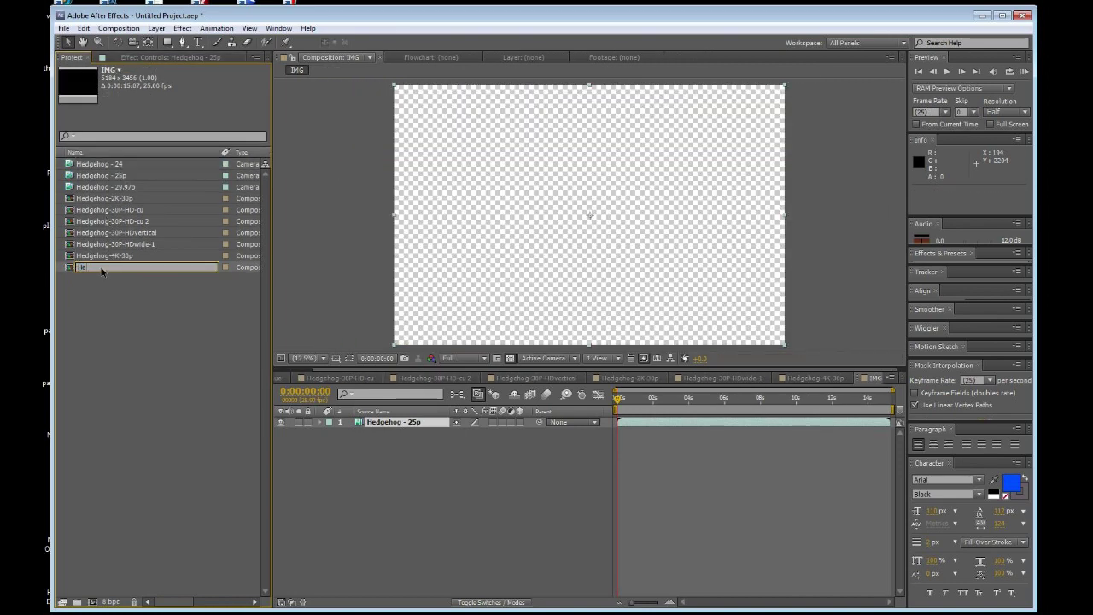
type("dgehog-HD 25p-PAL")
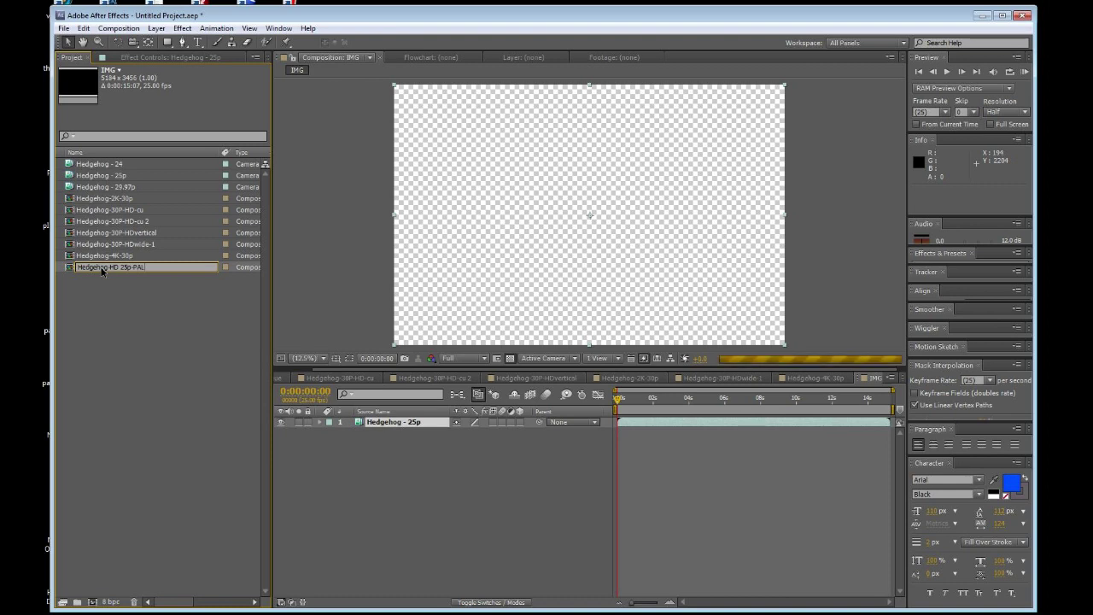
key("Return")
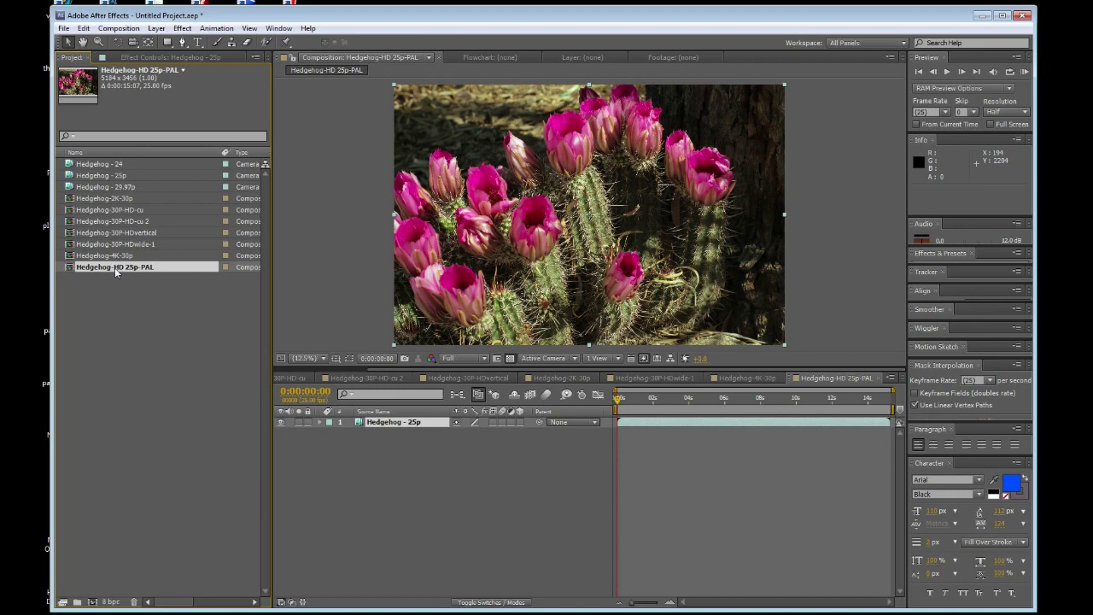
Step: Change Hedgehog-HD 25p-PAL's composition settings to the HDTV 1080 25 preset
right_click(114, 267)
left_click(151, 276)
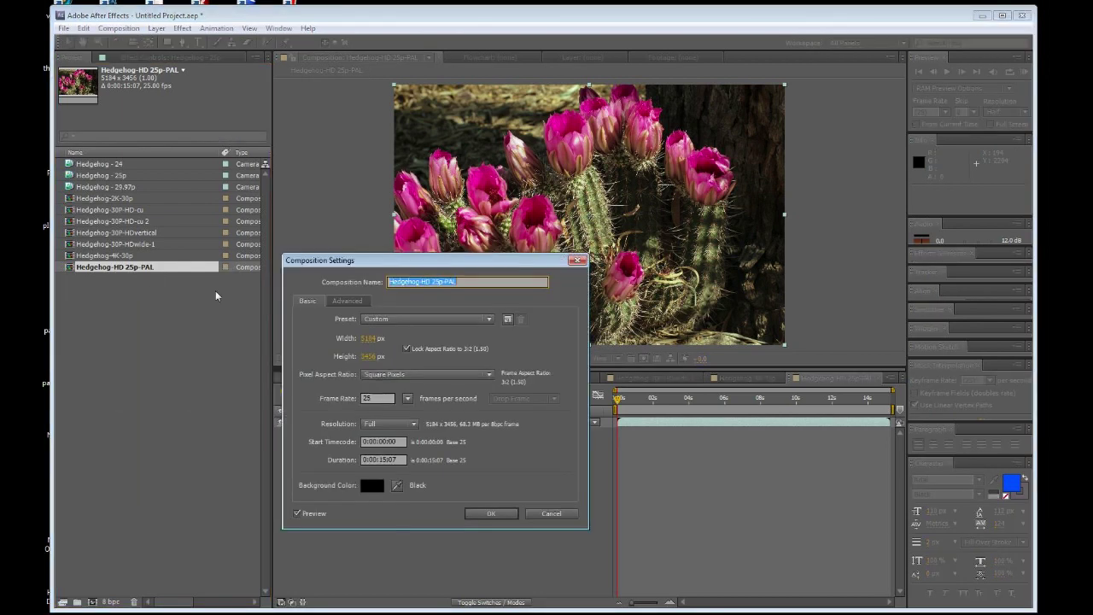
left_click(482, 319)
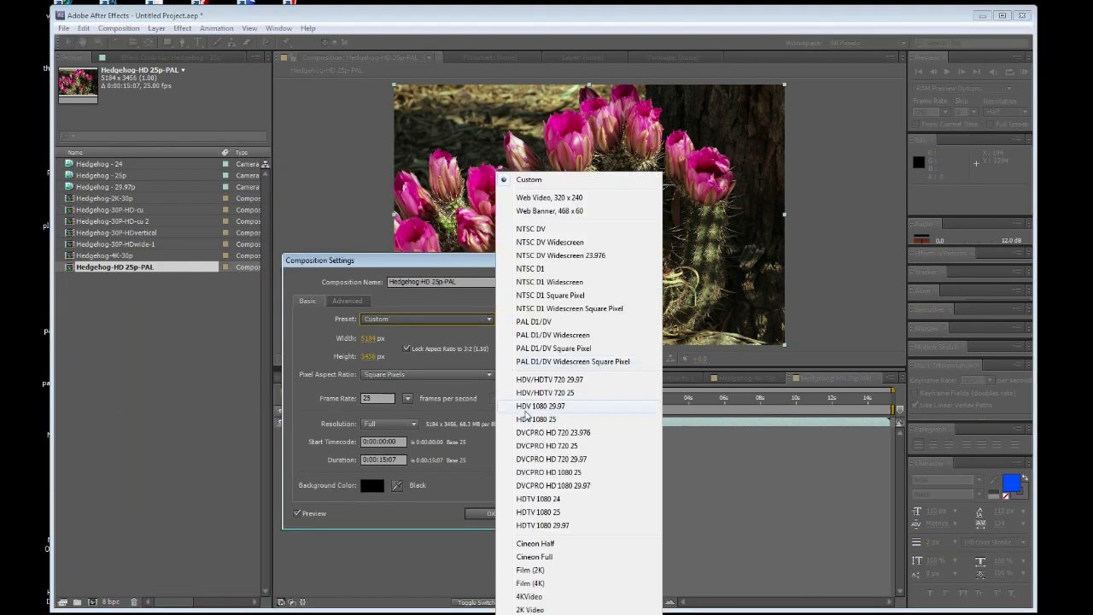
left_click(536, 512)
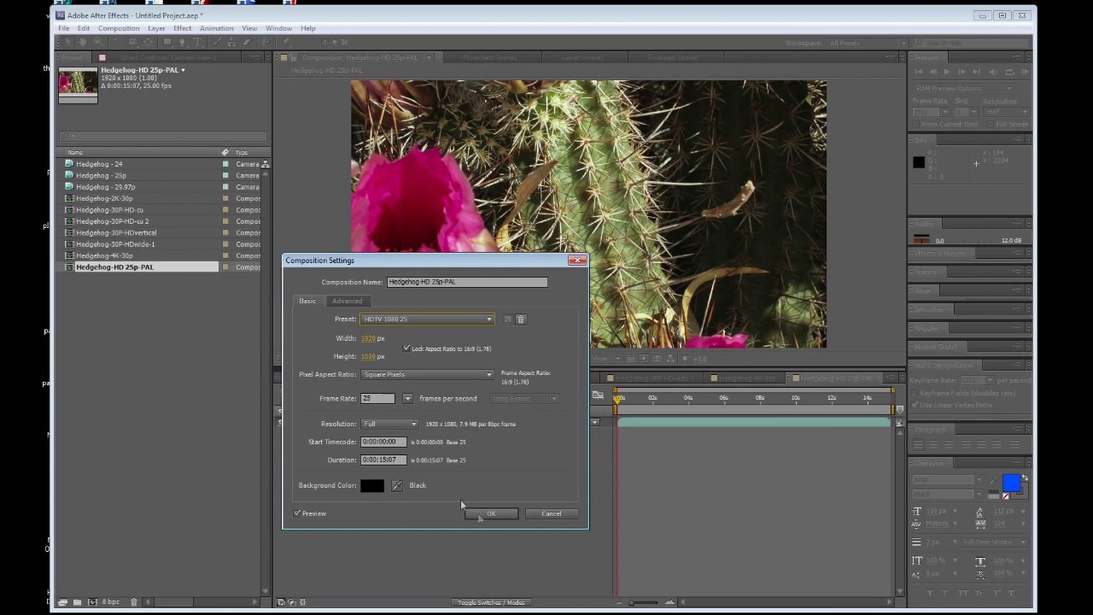
left_click(481, 516)
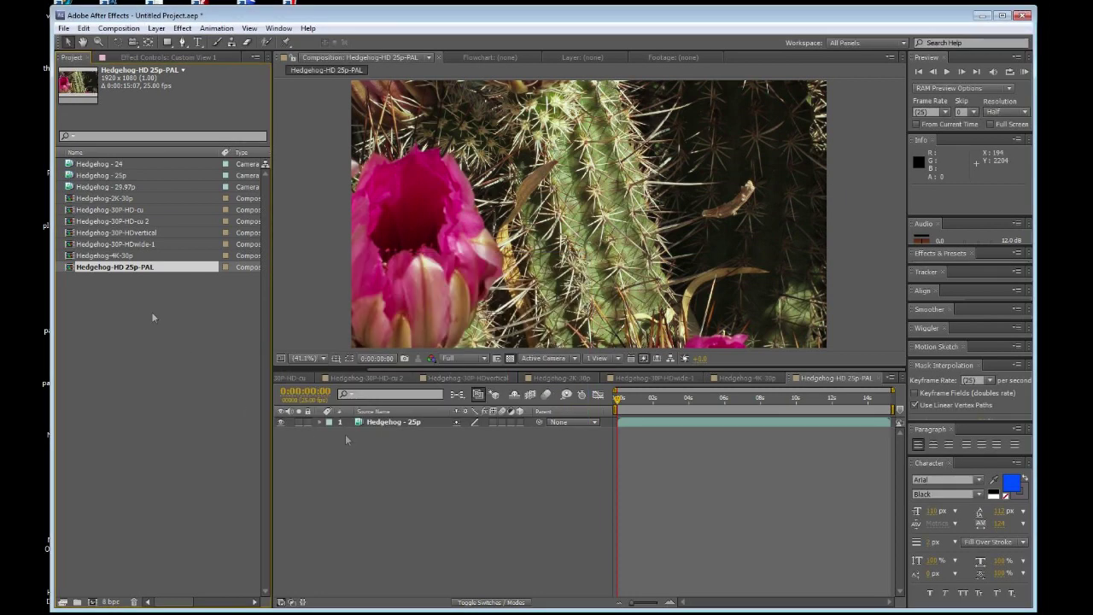
Step: Fit the Hedgehog - 25p layer to the composition frame
right_click(385, 426)
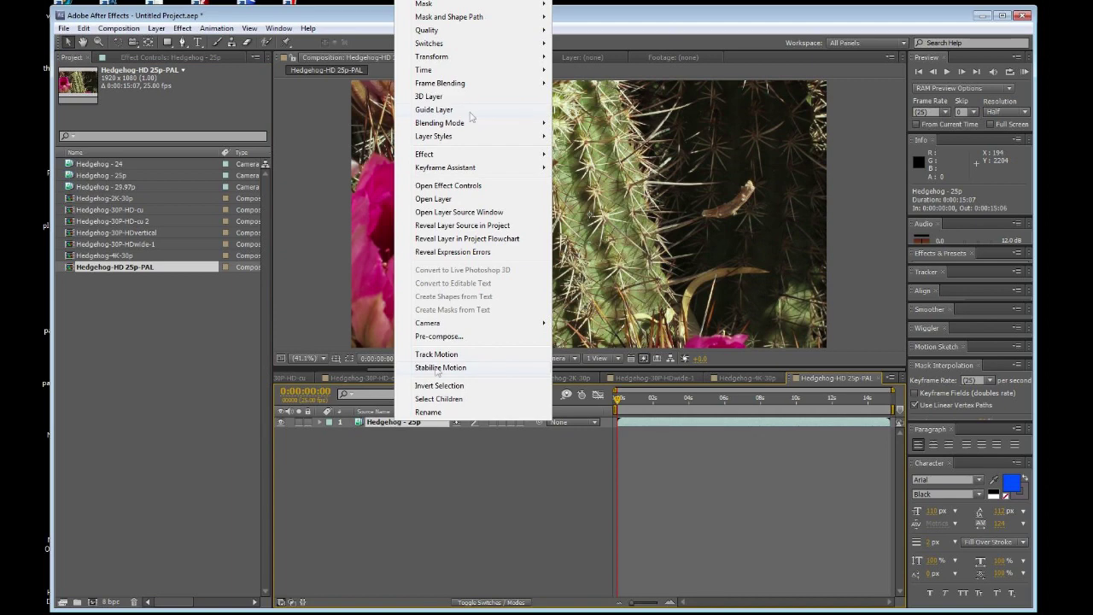
mouse_move(478, 65)
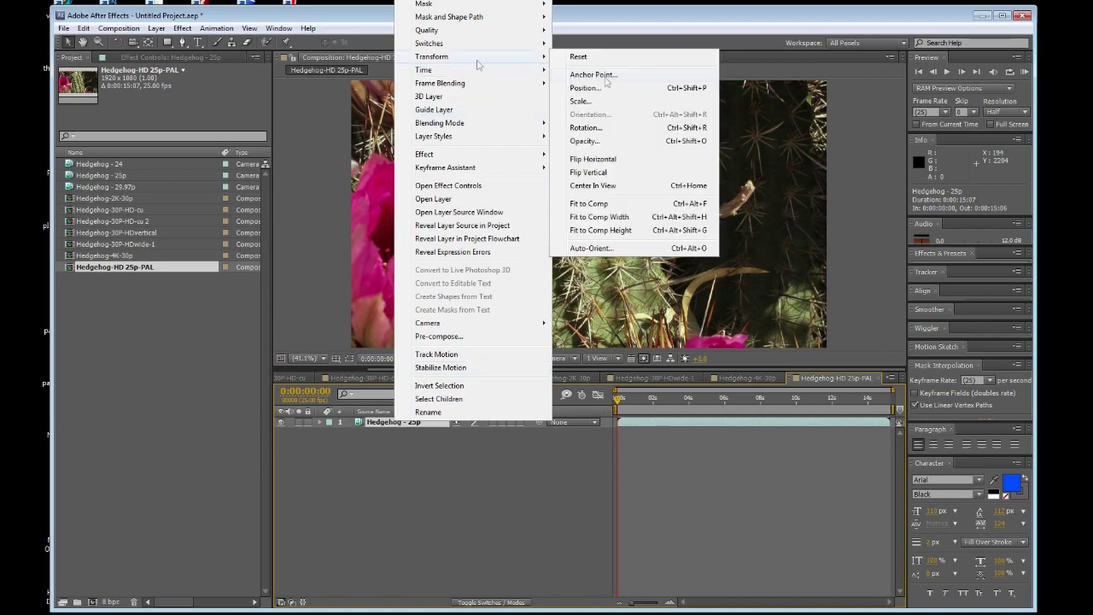
left_click(611, 227)
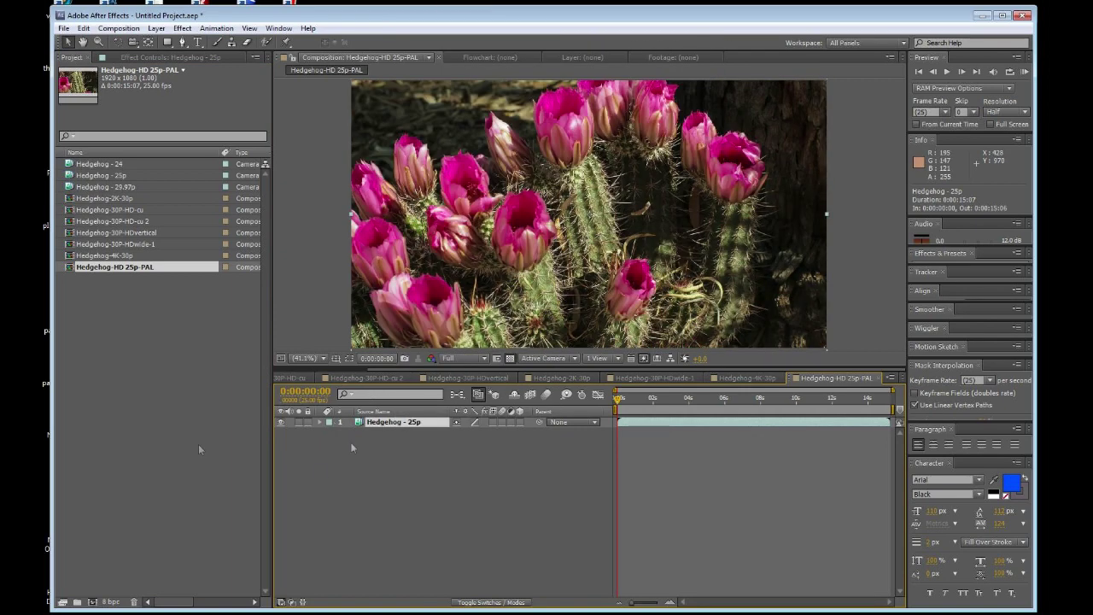